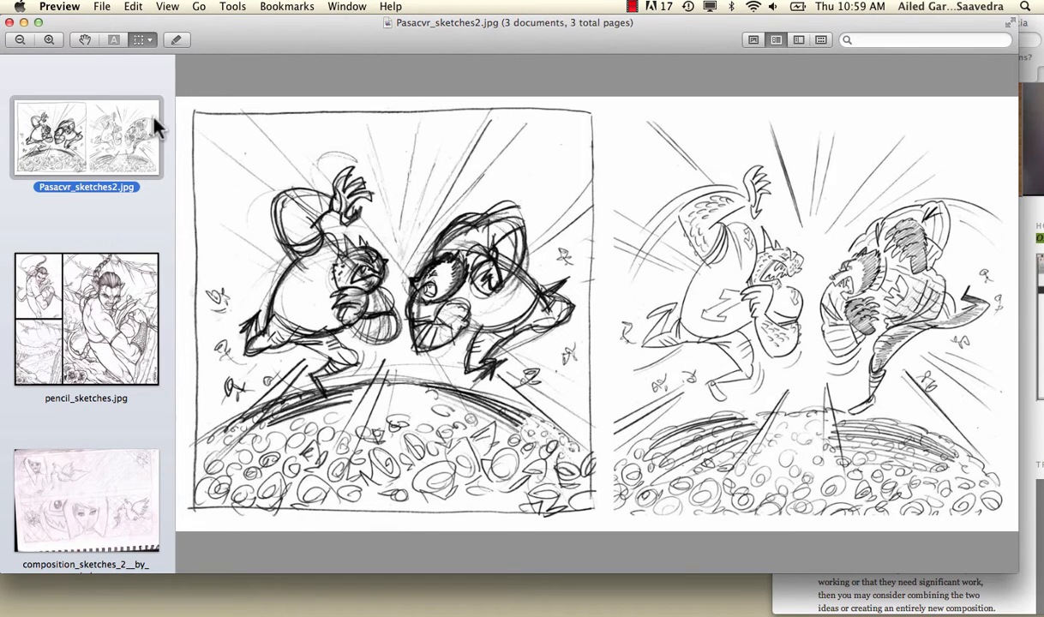
Compare the two versions in Pasacvr_sketches2.jpg by outlining the rough sketch and the refined sketch, clearing each selection.
left_click_drag(186, 99, 603, 531)
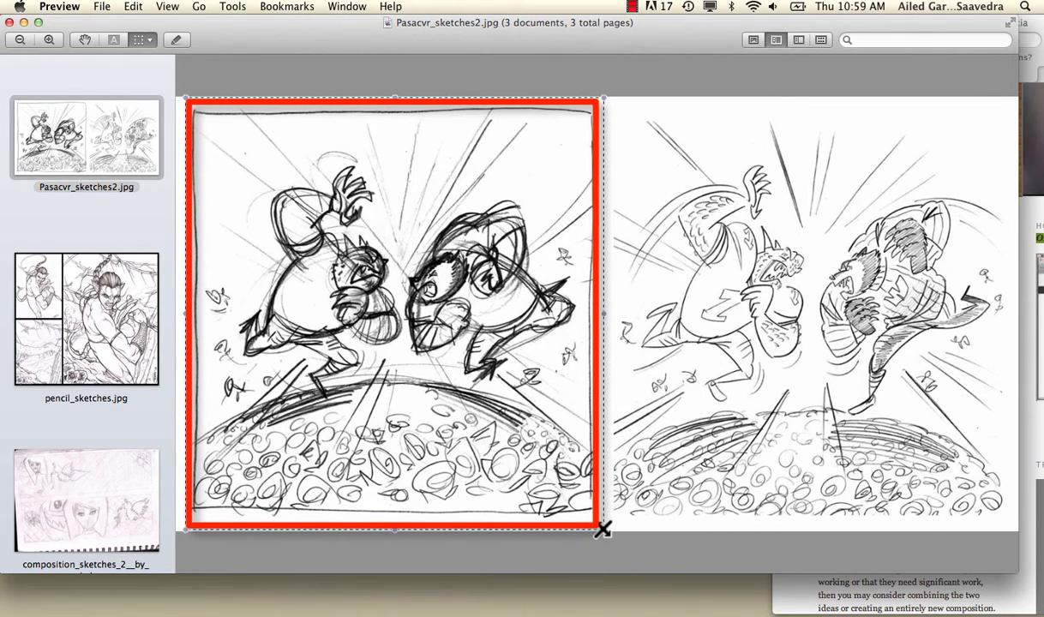
left_click(383, 73)
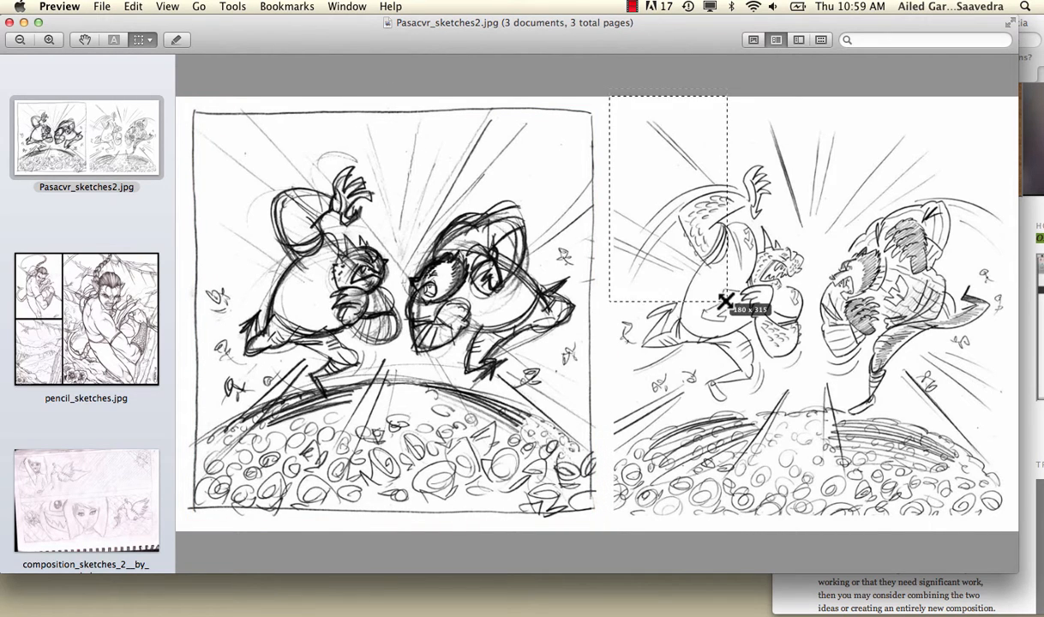
mouse_move(725, 301)
left_mouse_down()
mouse_move(907, 467)
mouse_move(1018, 518)
left_mouse_up()
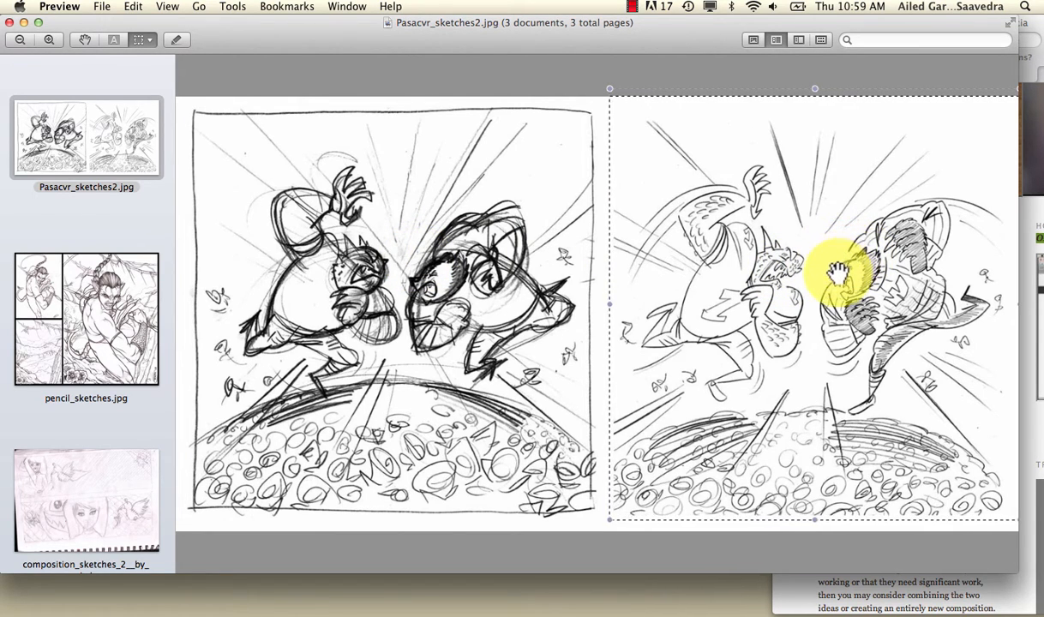
left_click(587, 102)
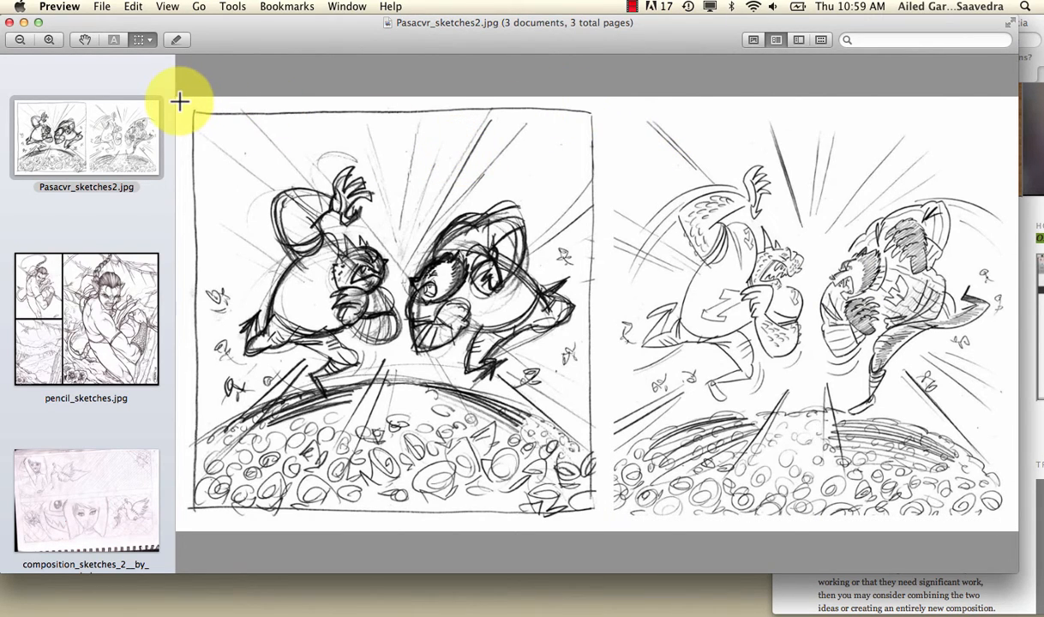
mouse_move(180, 100)
left_mouse_down()
mouse_move(647, 558)
mouse_move(605, 570)
mouse_move(591, 560)
left_mouse_up()
left_click(591, 559)
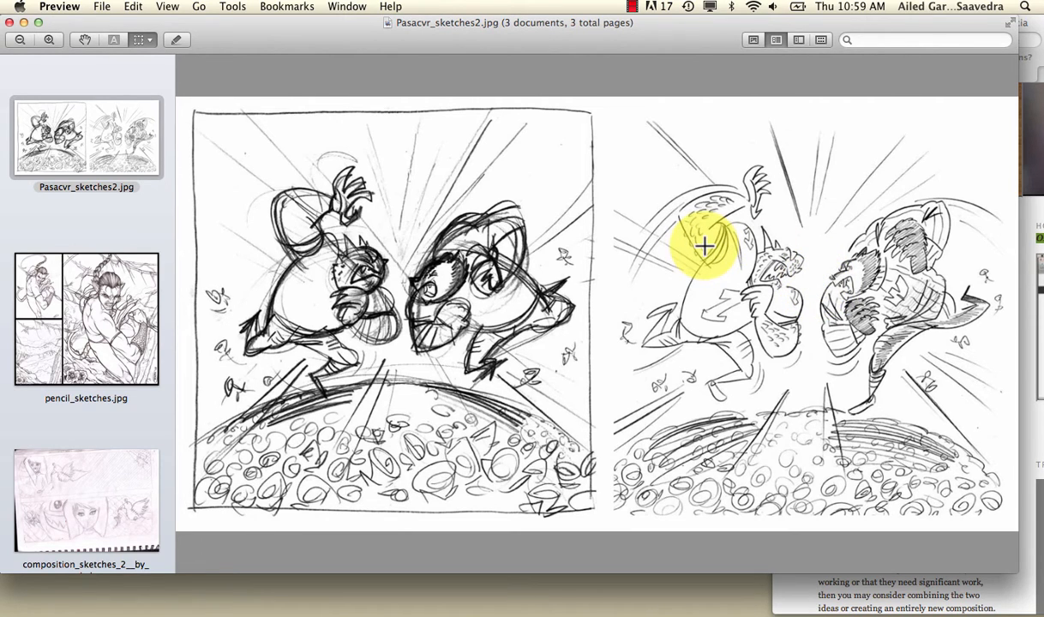
Show pencil_sketches.jpg, frame its large combined composition with a selection, and clear the selection.
left_click(126, 290)
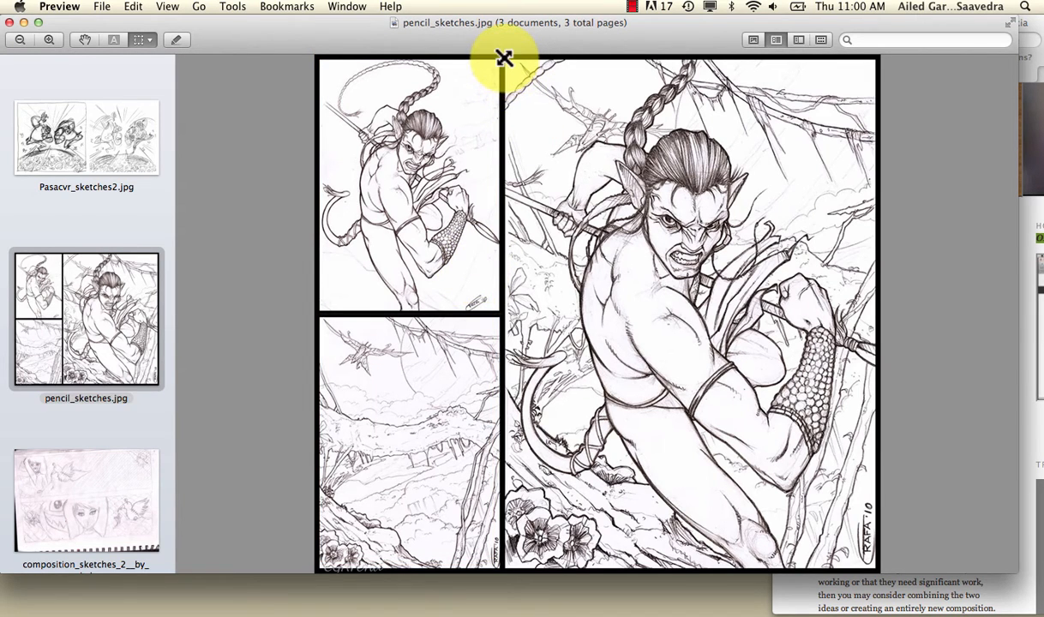
left_click_drag(504, 58, 877, 570)
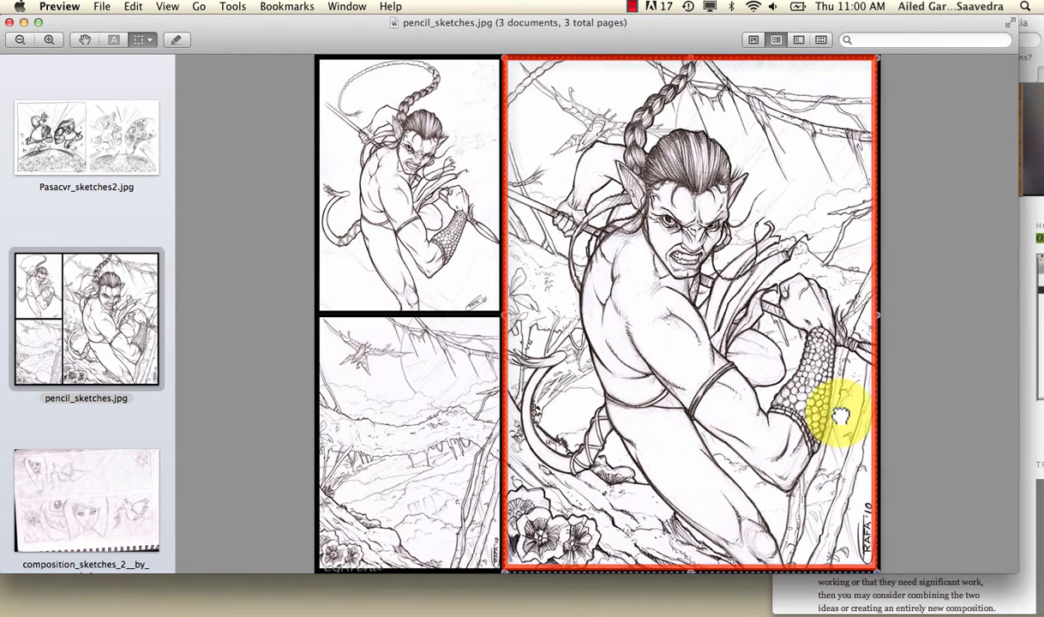
left_click(793, 381)
Show the composition_sketches_2 image and frame the girl and bird in its upper sketch, clearing the selection each time.
left_click(99, 476)
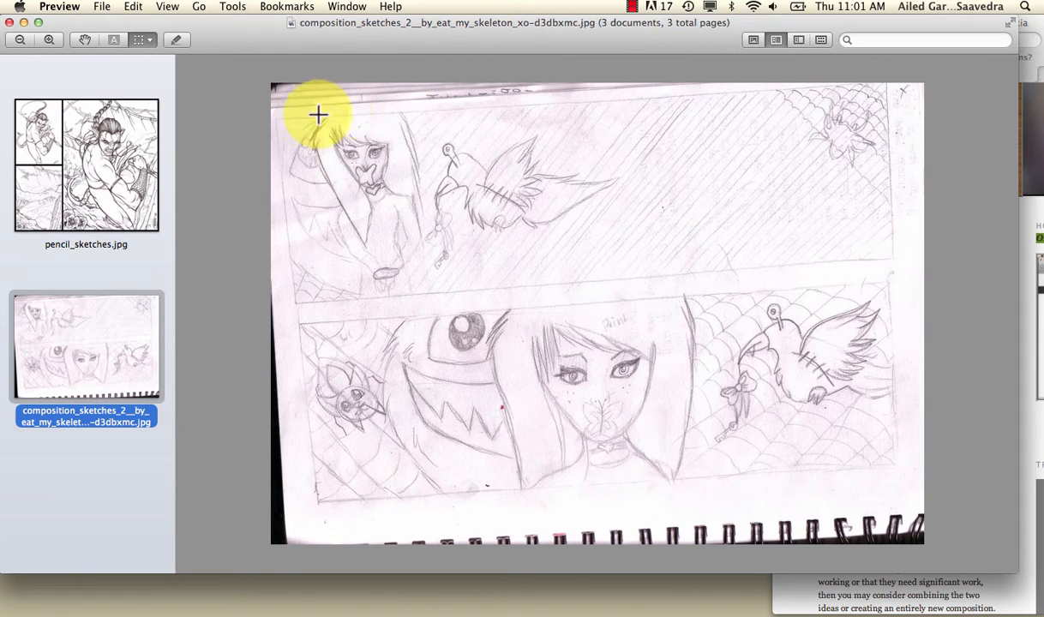
mouse_move(277, 115)
left_mouse_down()
mouse_move(526, 247)
mouse_move(540, 283)
mouse_move(516, 283)
left_mouse_up()
left_click(687, 189)
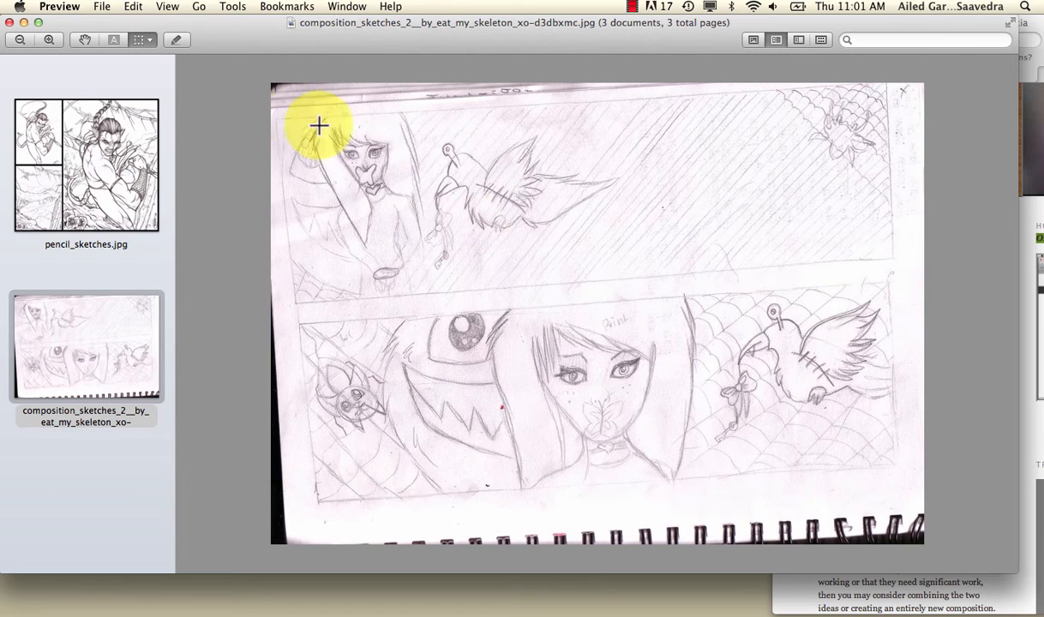
left_click_drag(277, 121, 558, 287)
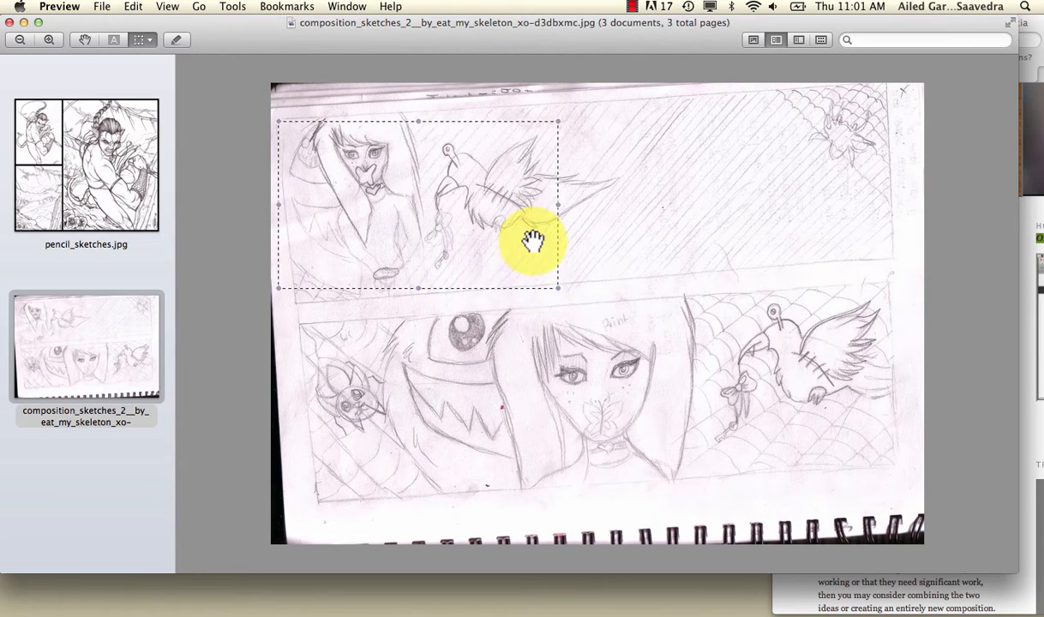
left_click(580, 205)
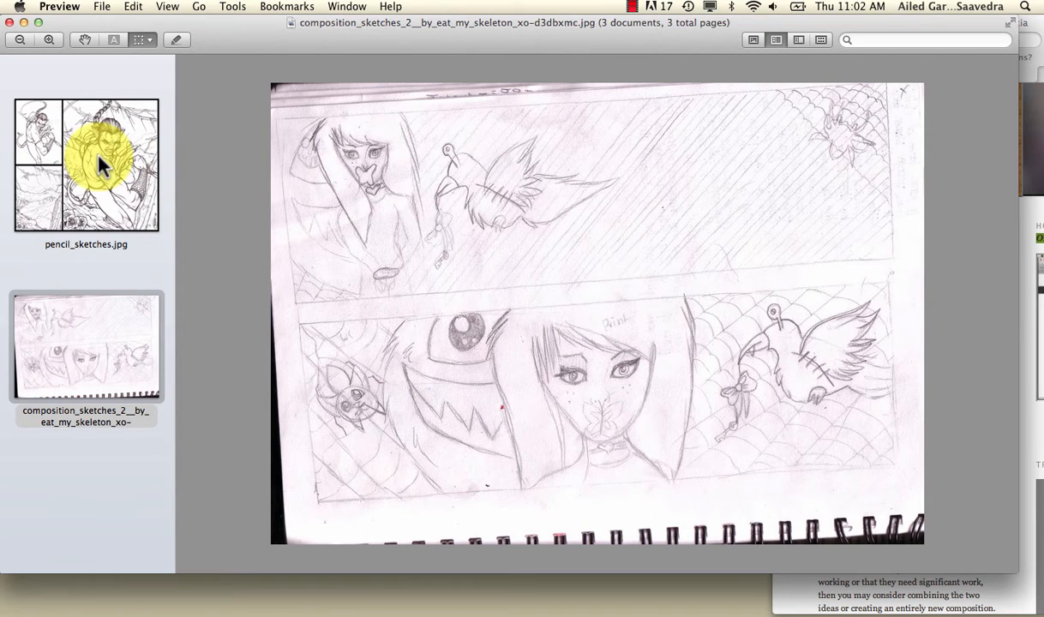
Return to Pasacvr_sketches2.jpg.
scroll(104, 163, "up", 5)
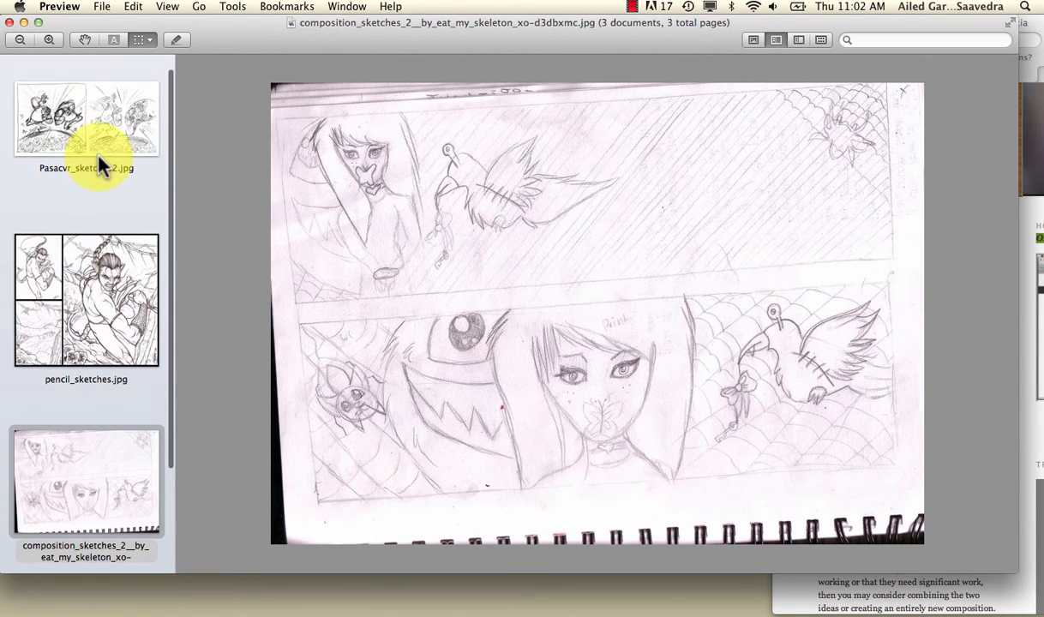
left_click(91, 101)
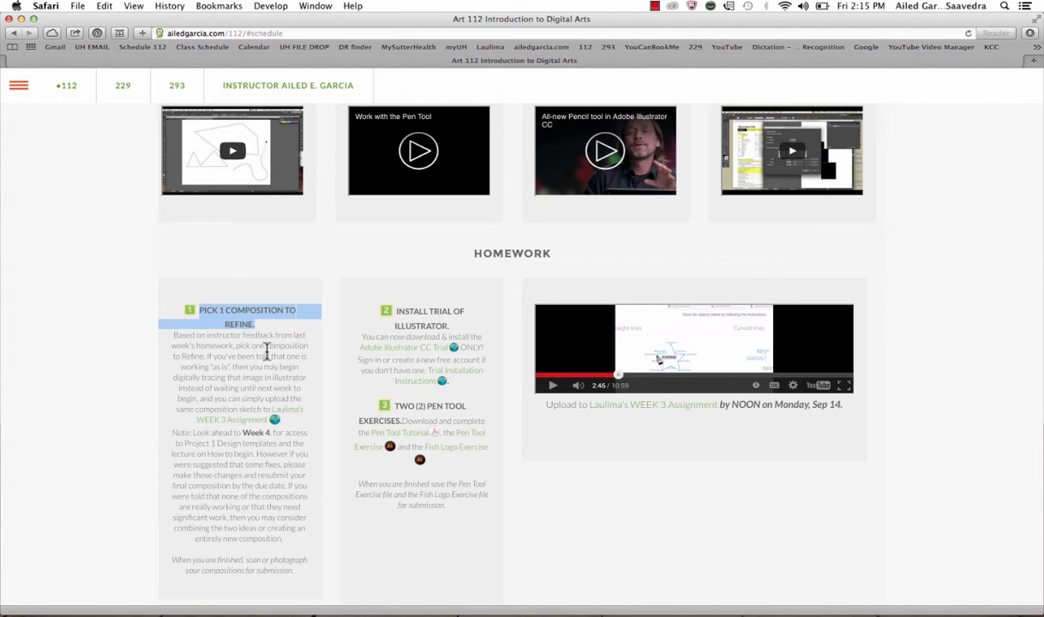
From the homework section in Safari, view the Adobe Illustrator CC Trial download page, and return to the Art 112 page.
left_click(267, 352)
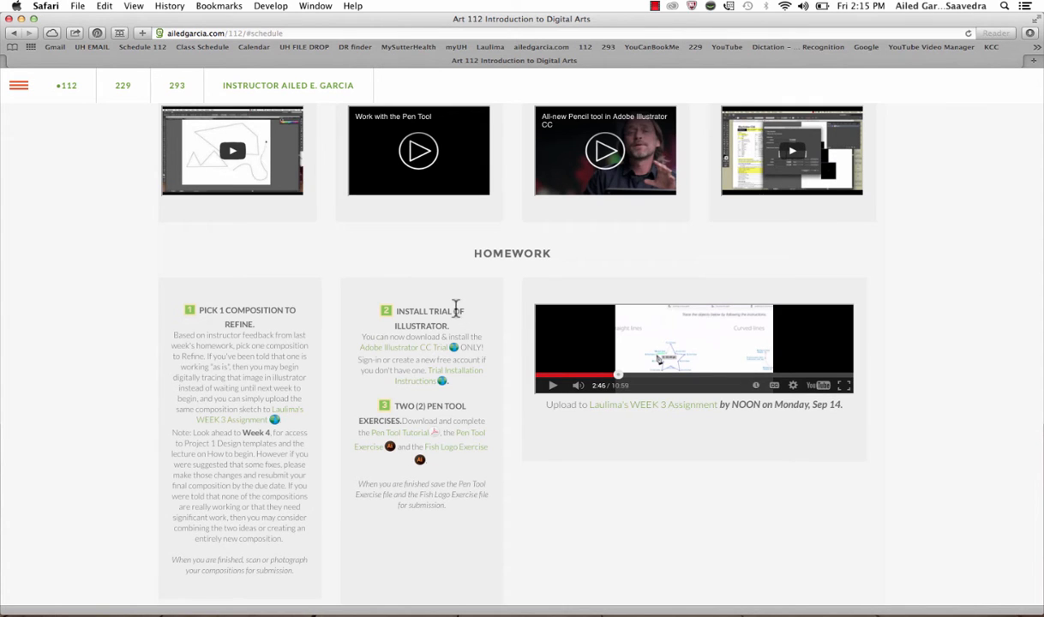
left_click(434, 356)
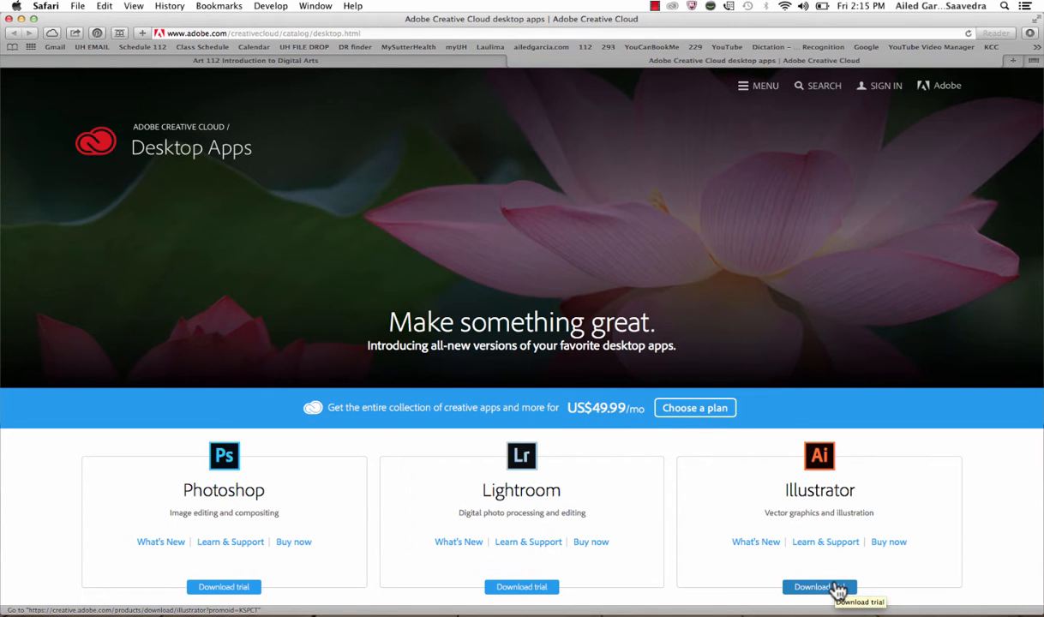
left_click(444, 62)
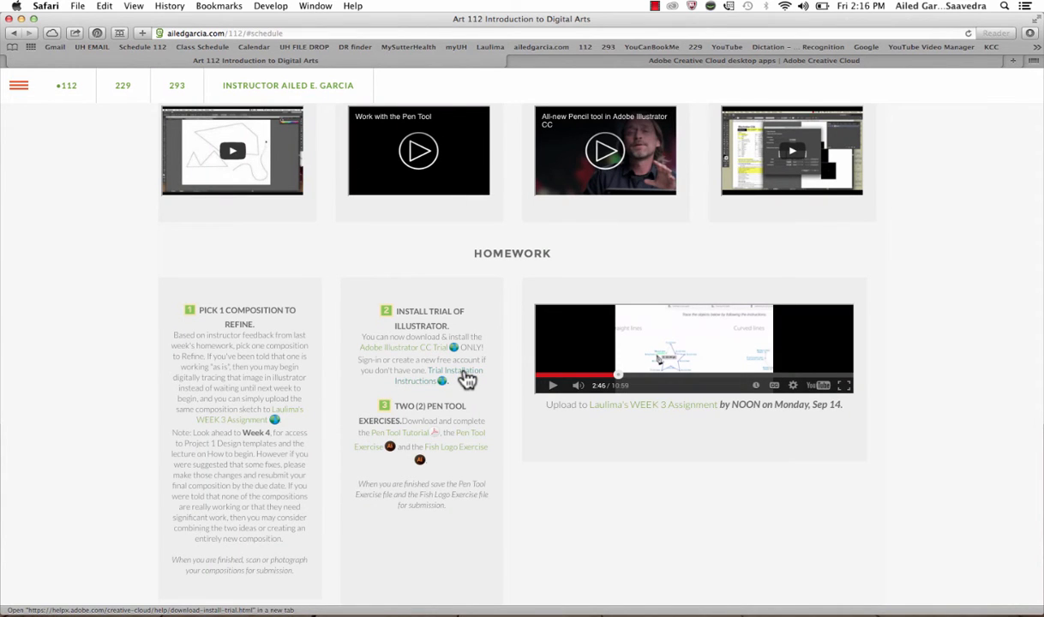
Read the Trial Installation Instructions down to the Adobe ID sign-in stage, and close both Adobe pages.
left_click(467, 379)
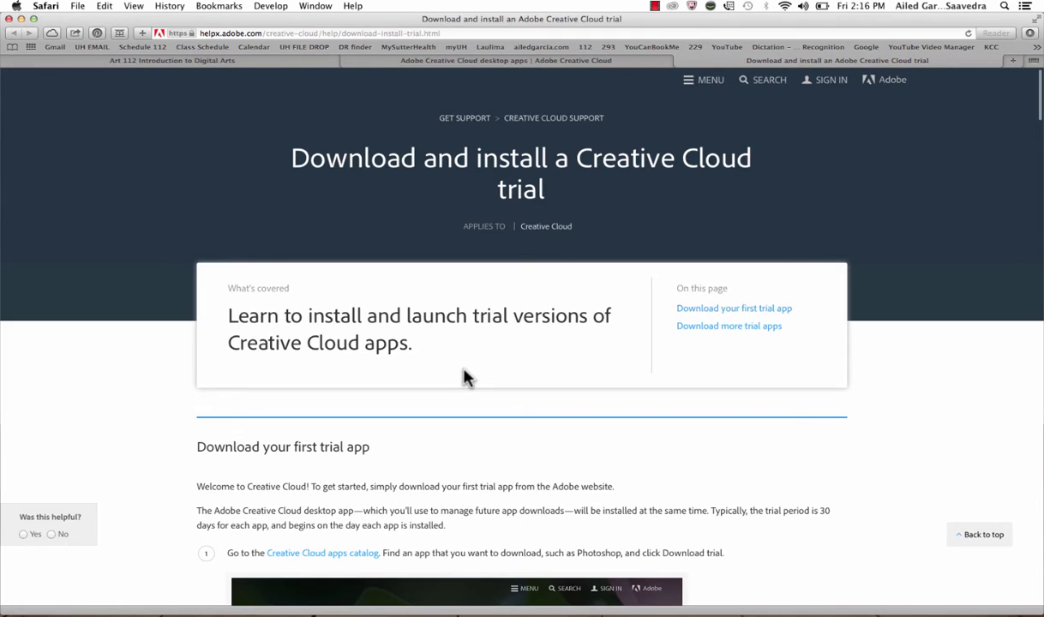
scroll(467, 378, "down", 5)
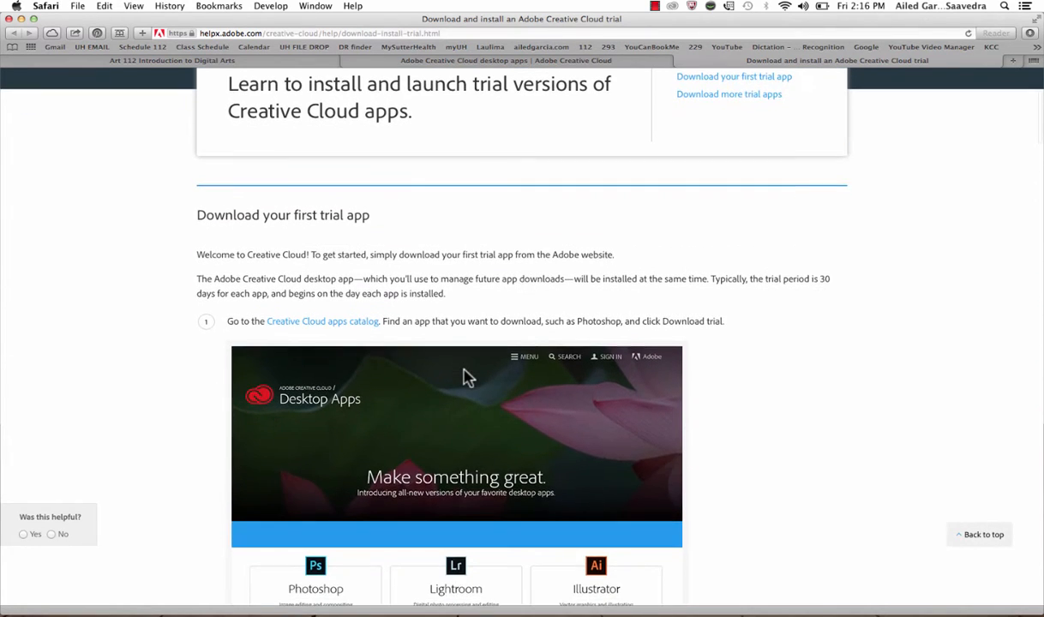
scroll(427, 360, "down", 4)
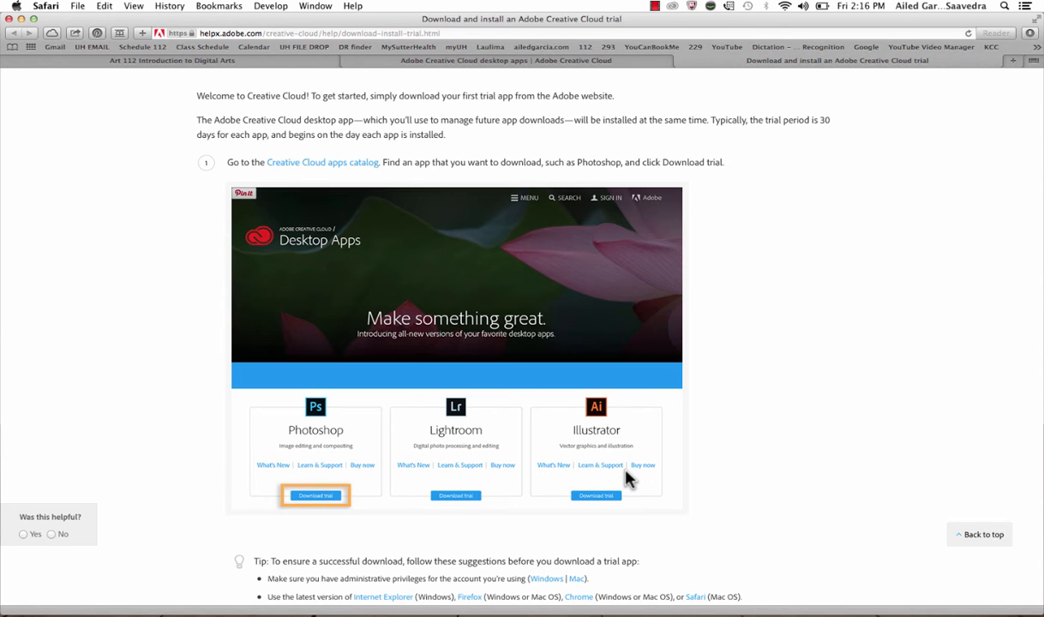
scroll(628, 480, "down", 8)
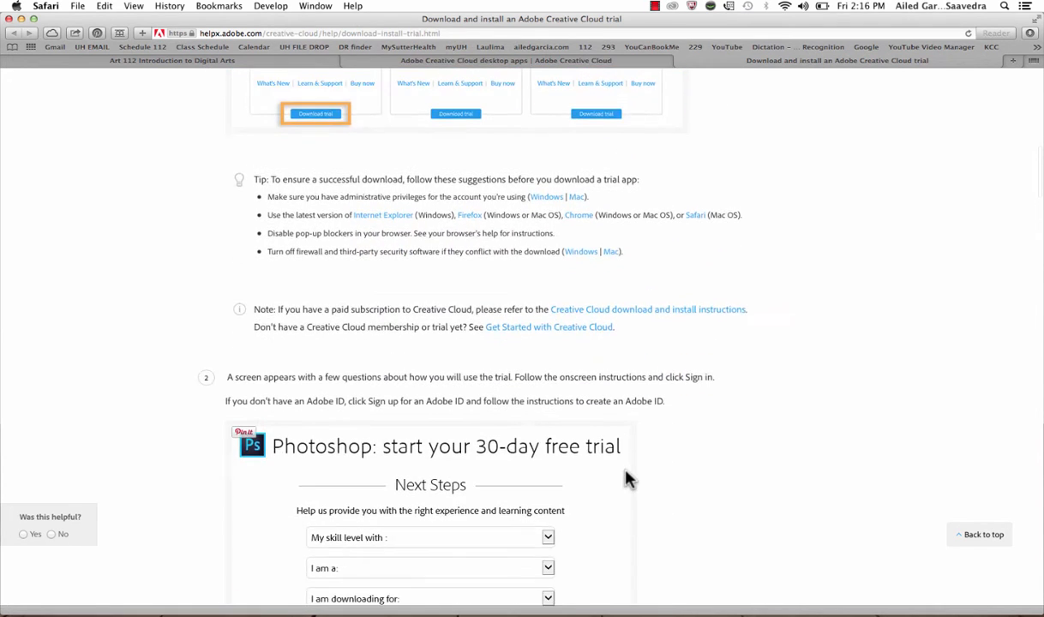
scroll(626, 477, "down", 5)
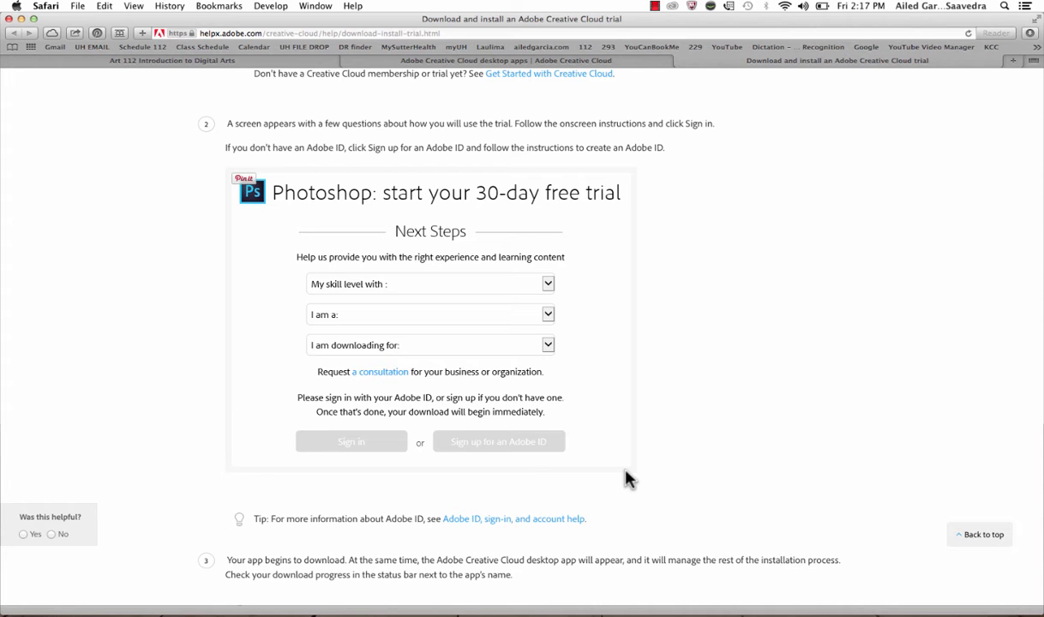
left_click(680, 62)
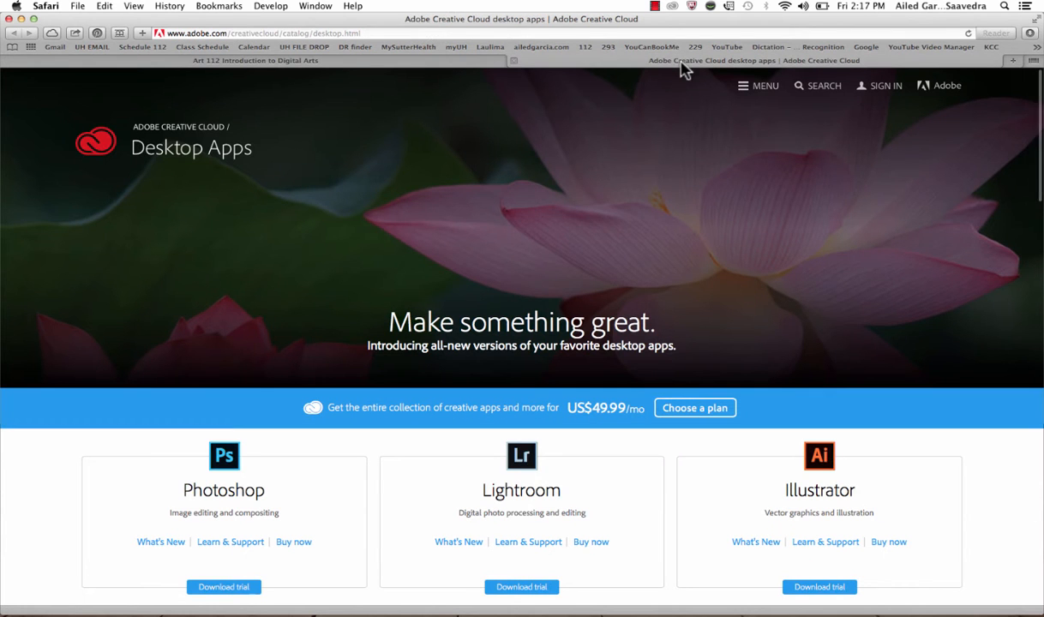
left_click(514, 62)
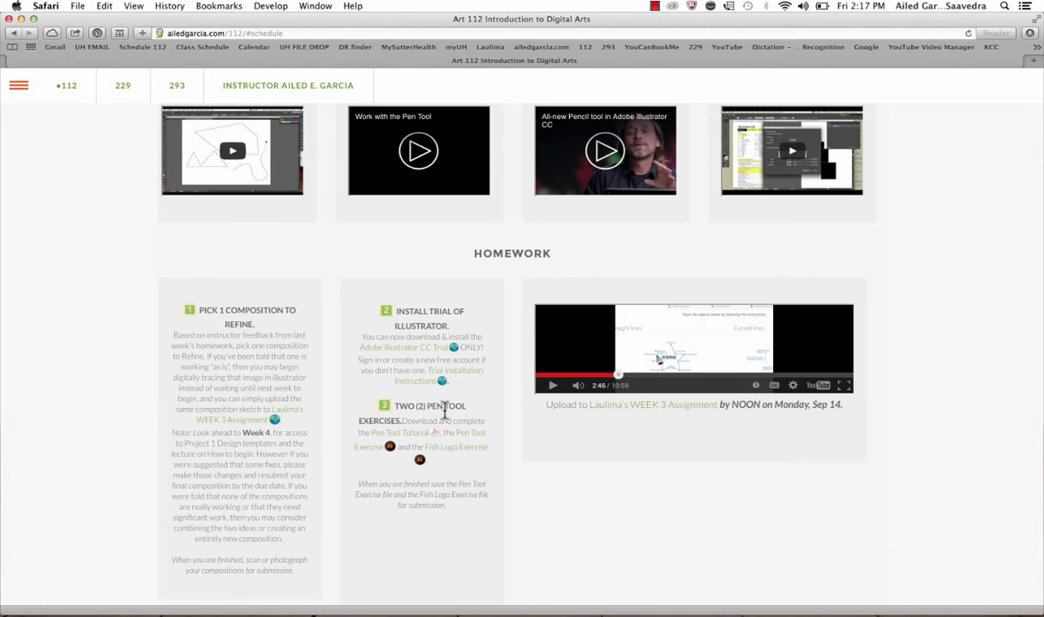
Open the Pen Tool Tutorial from the homework list and read its section on drawing curves with the Pen tool.
left_click(407, 442)
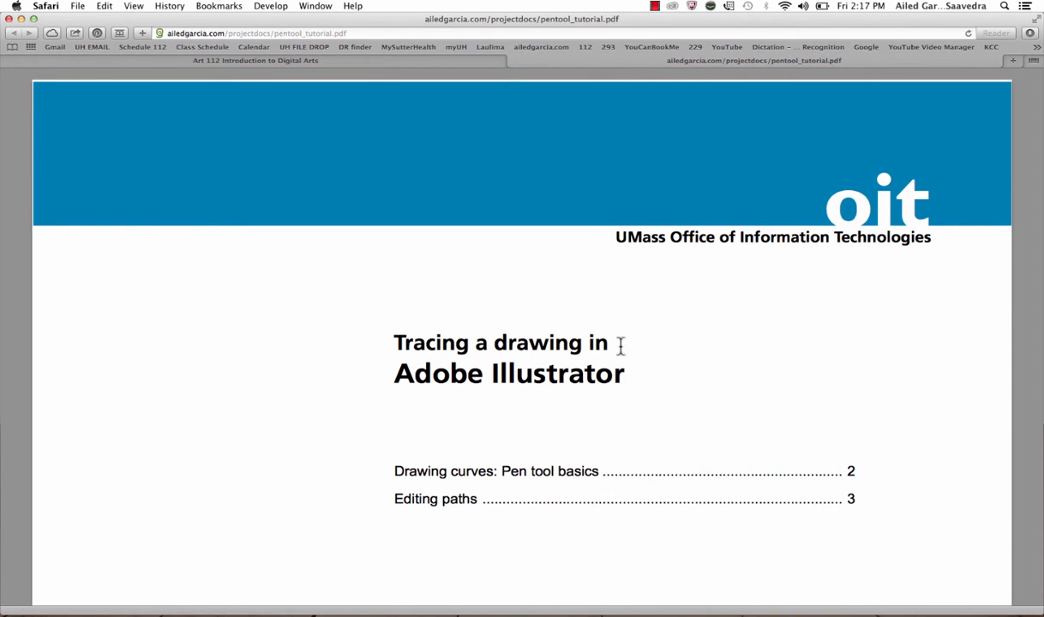
scroll(621, 344, "down", 1)
scroll(620, 344, "down", 5)
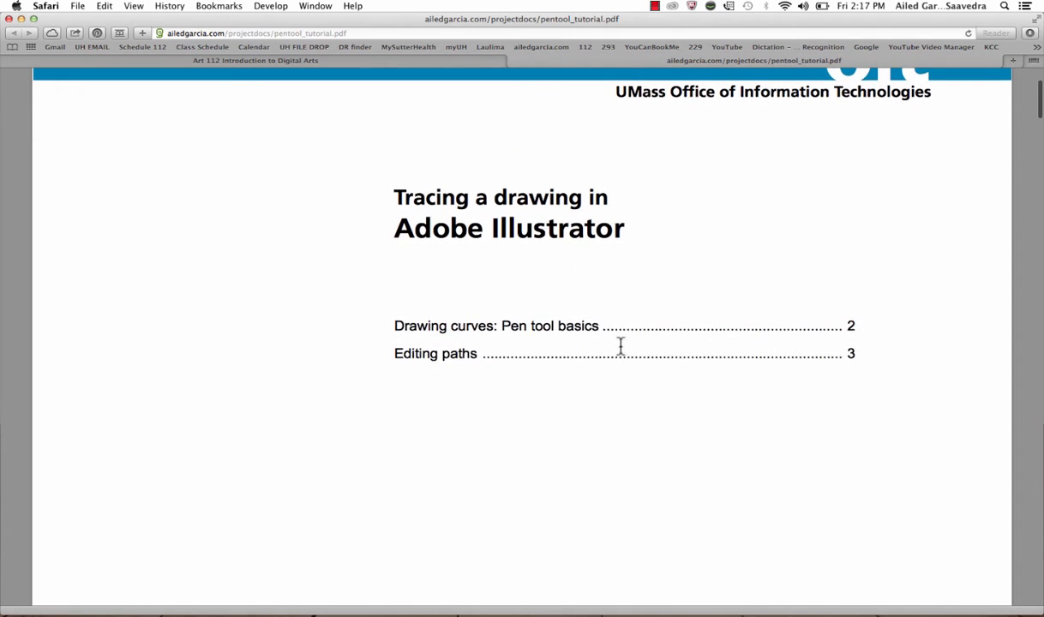
scroll(620, 345, "down", 10)
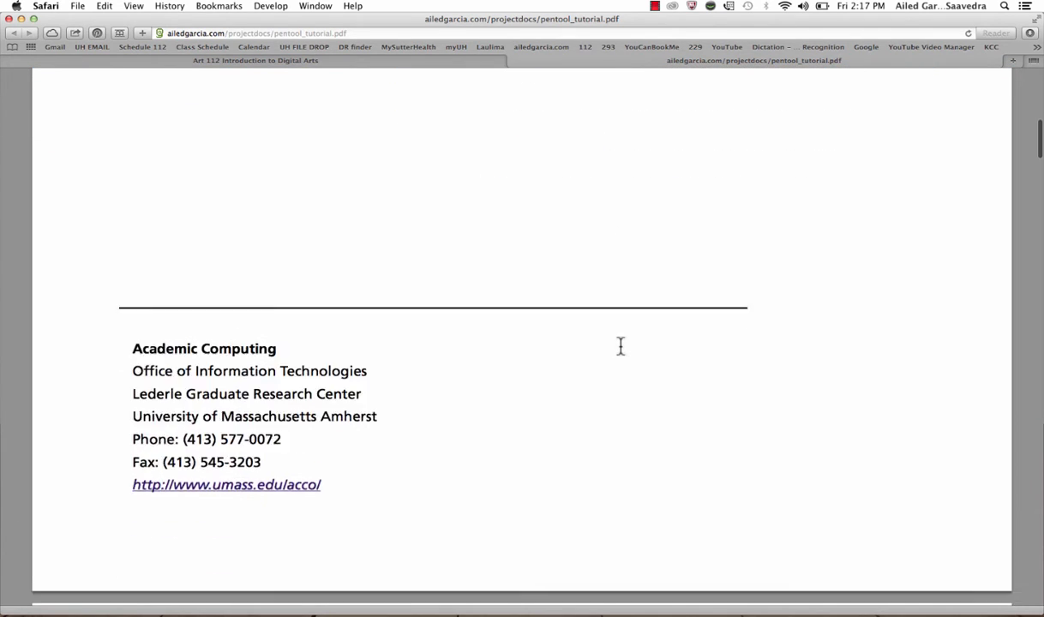
scroll(621, 344, "down", 9)
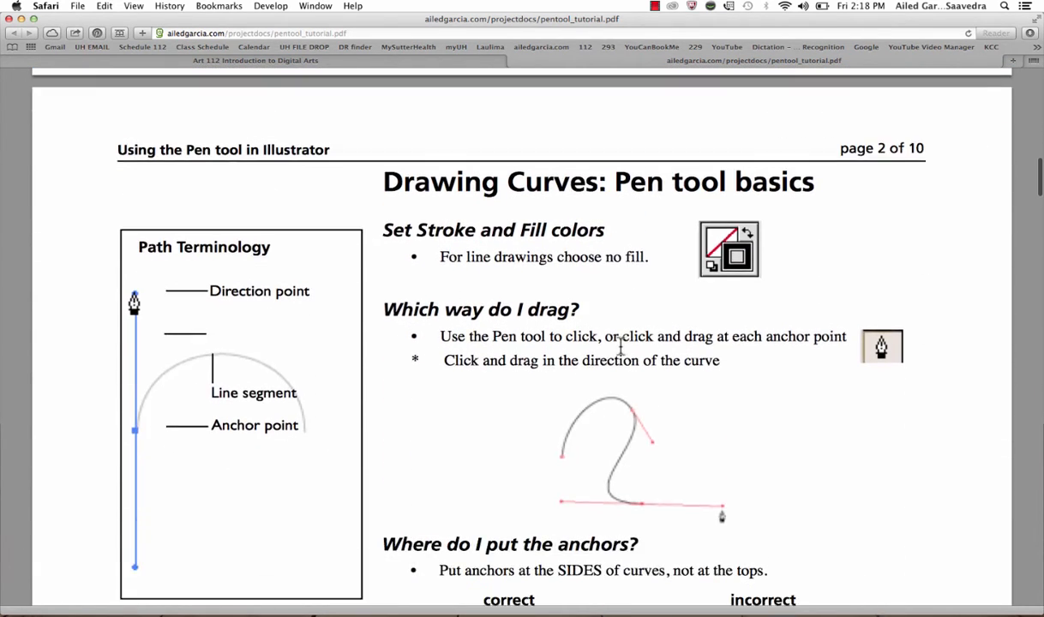
scroll(620, 345, "down", 2)
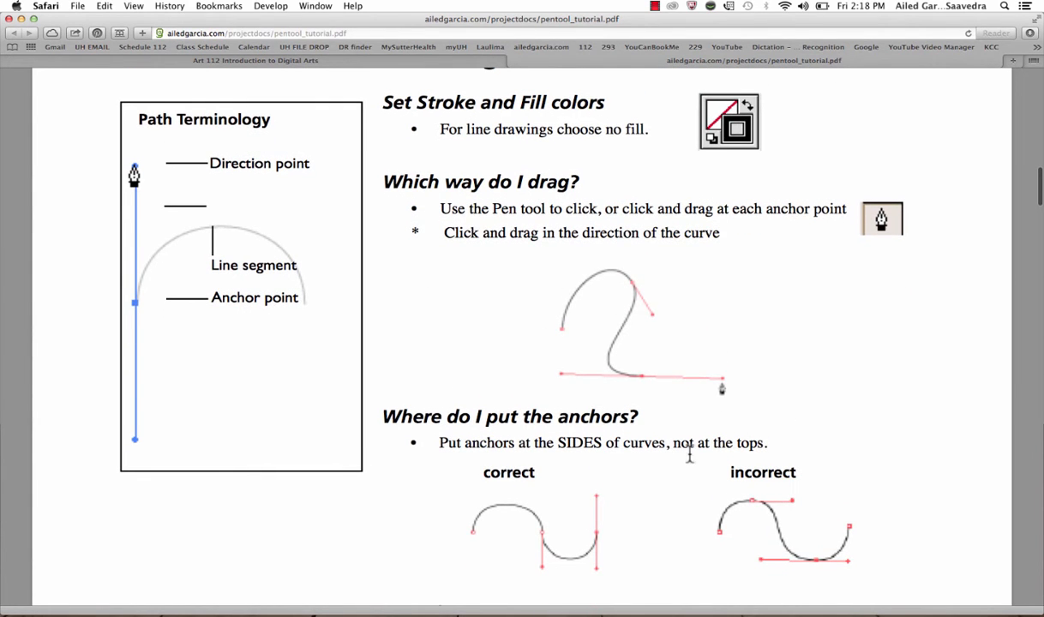
scroll(689, 454, "down", 1)
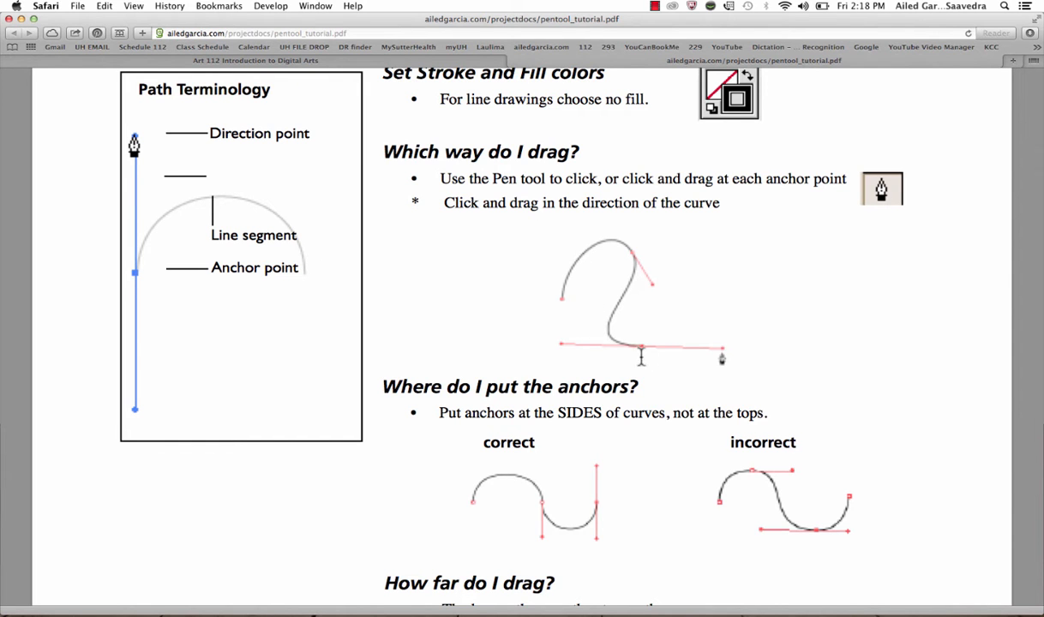
scroll(664, 379, "down", 10)
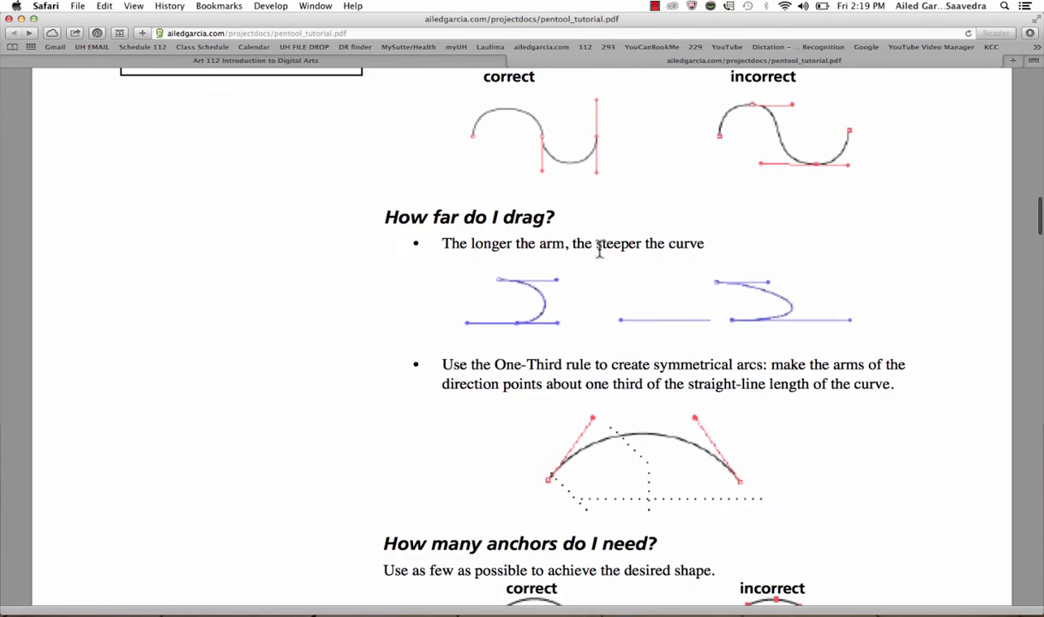
Read the tutorial's instructions on adjusting curves, adding to a path and adding anchors, and close the PDF.
scroll(600, 249, "down", 20)
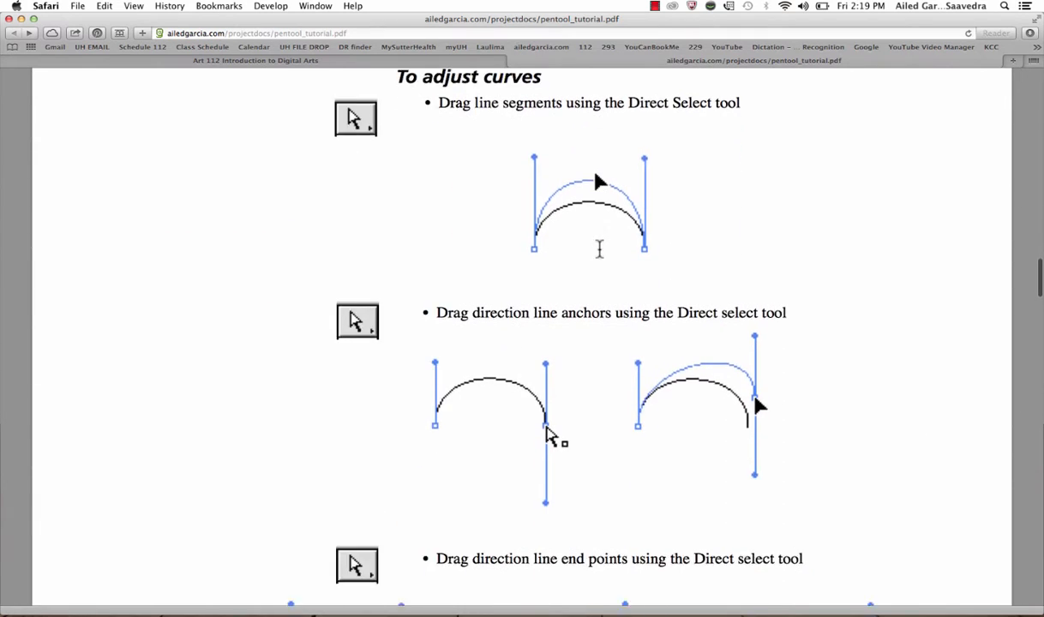
scroll(600, 249, "down", 7)
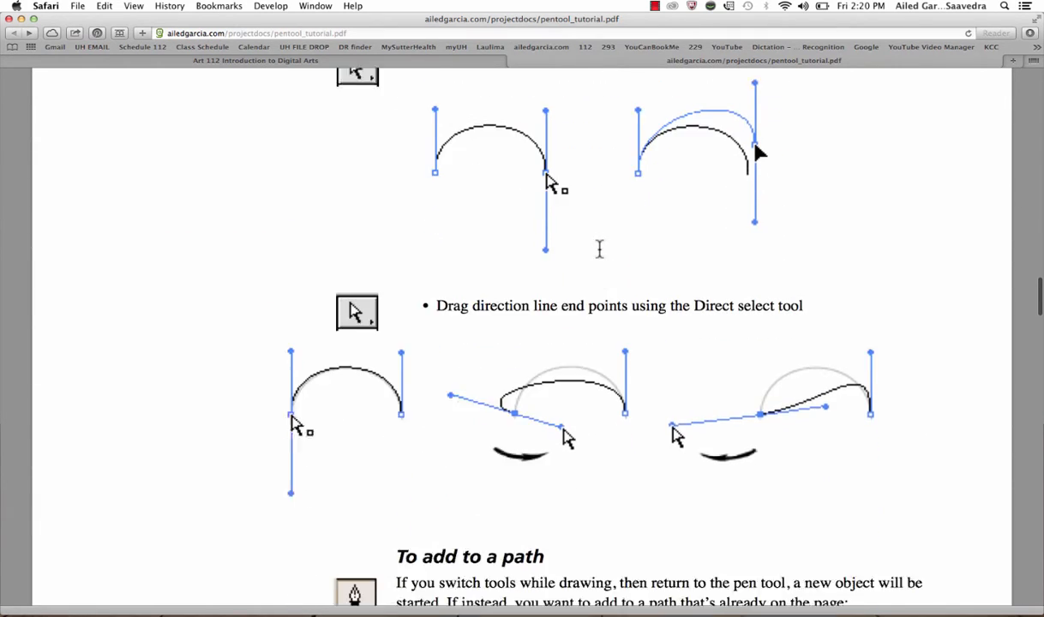
scroll(600, 248, "down", 10)
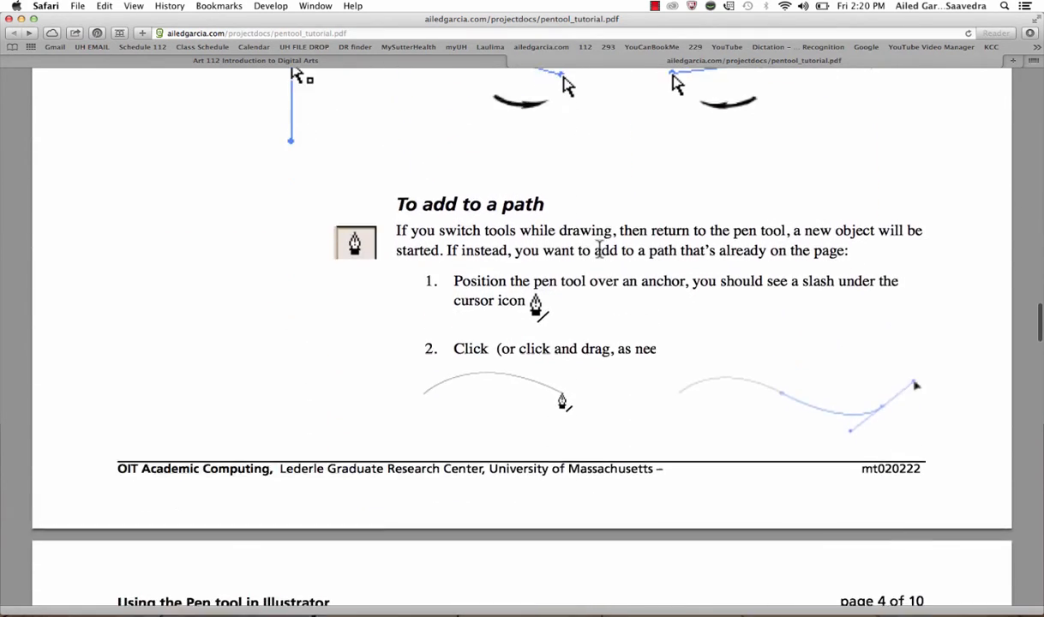
scroll(599, 248, "down", 8)
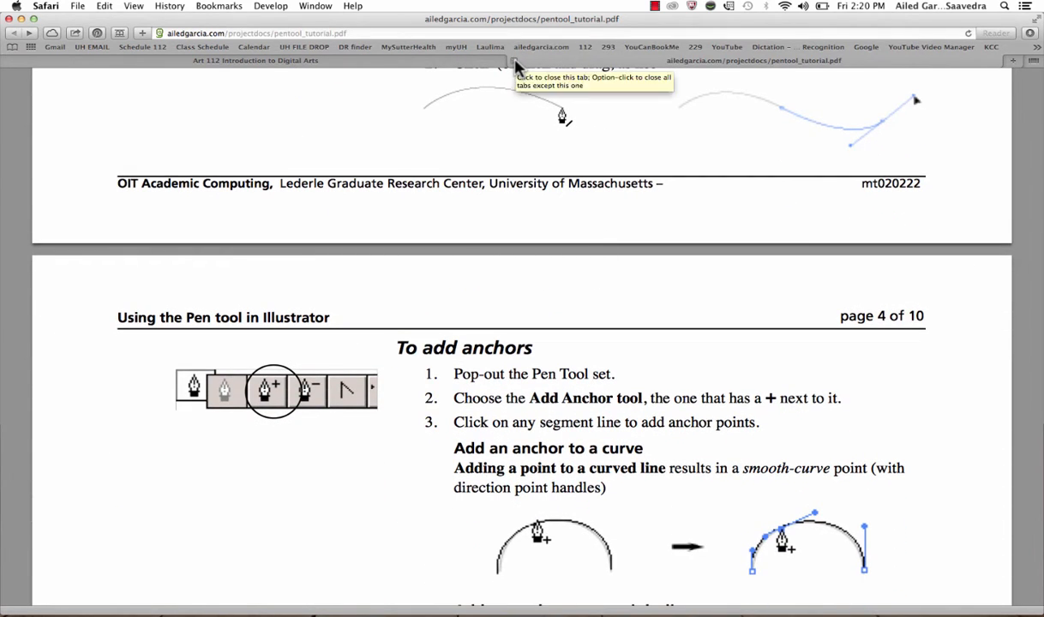
left_click(514, 61)
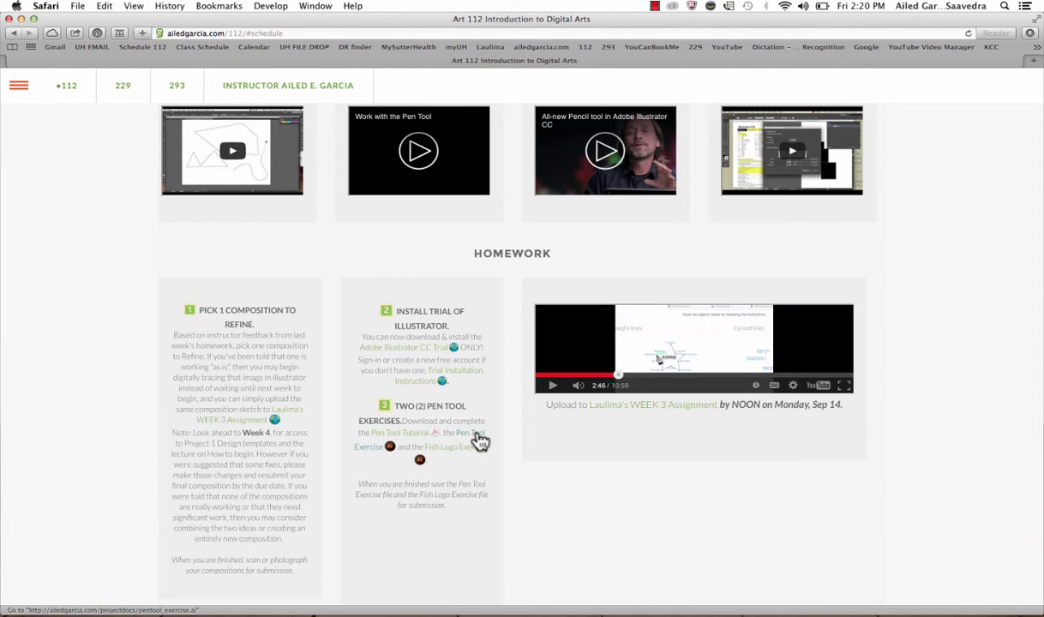
Download the linked Pen Tool Exercise file from the homework list to the Desktop as pentool_exercise.ai.
key("ctrl")
key("ctrl")
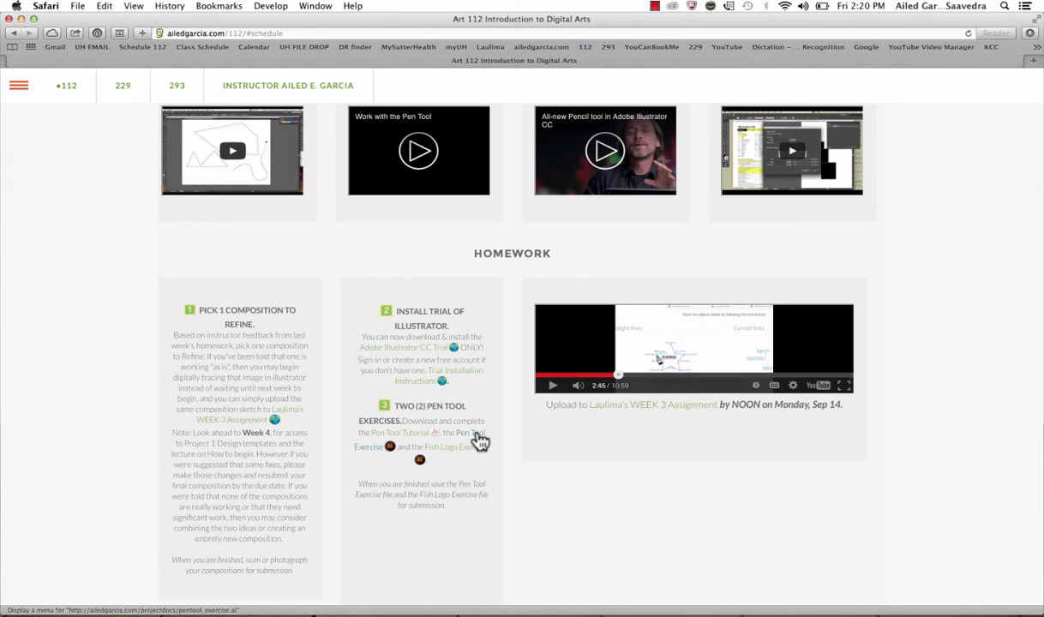
left_click(479, 439, "ctrl")
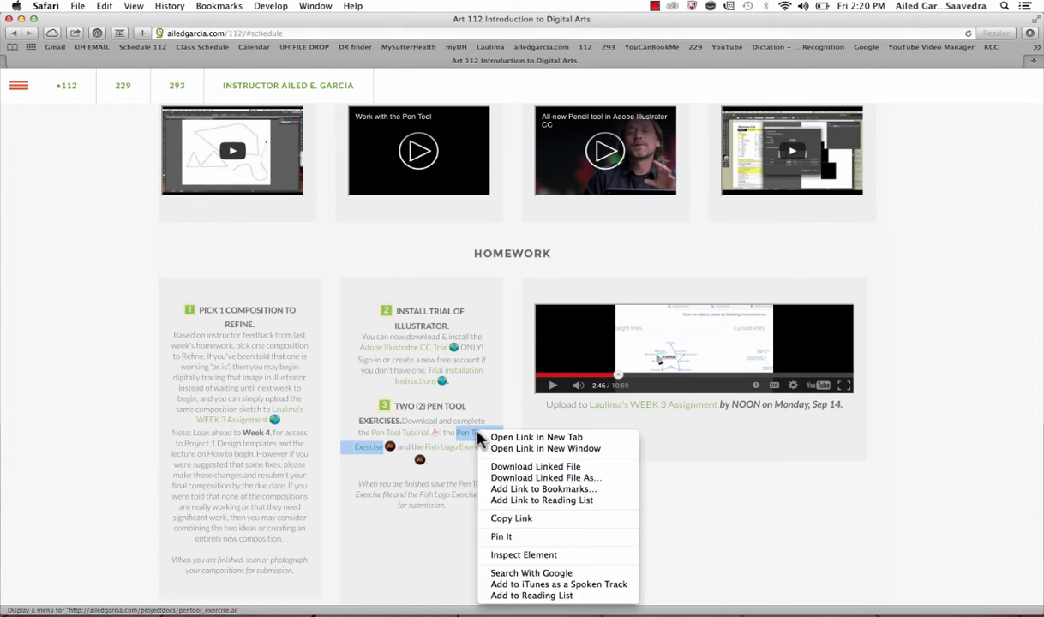
left_click(518, 478)
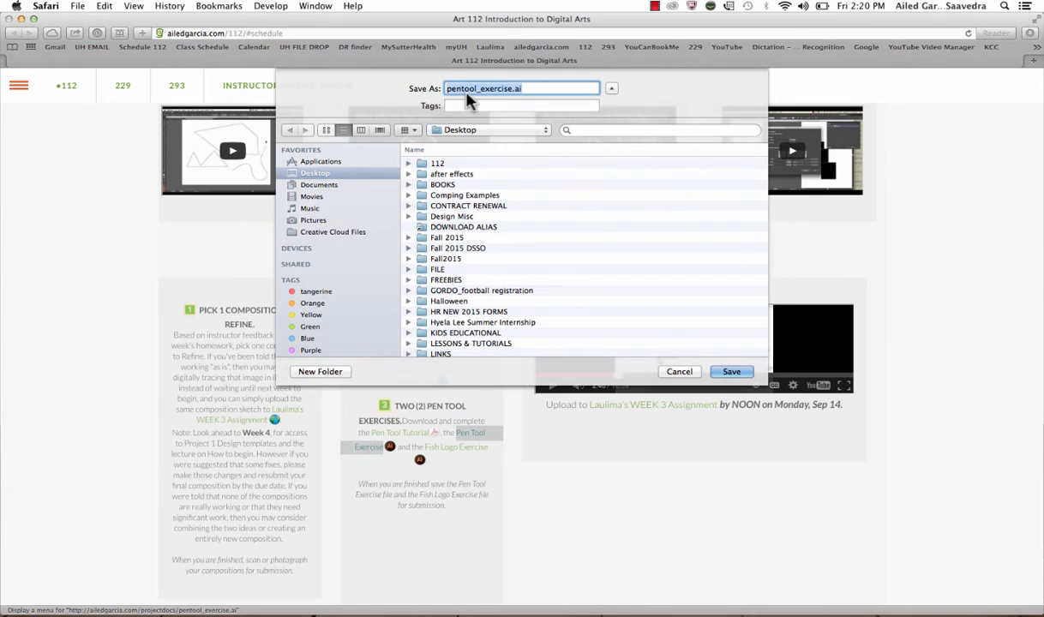
left_click(733, 373)
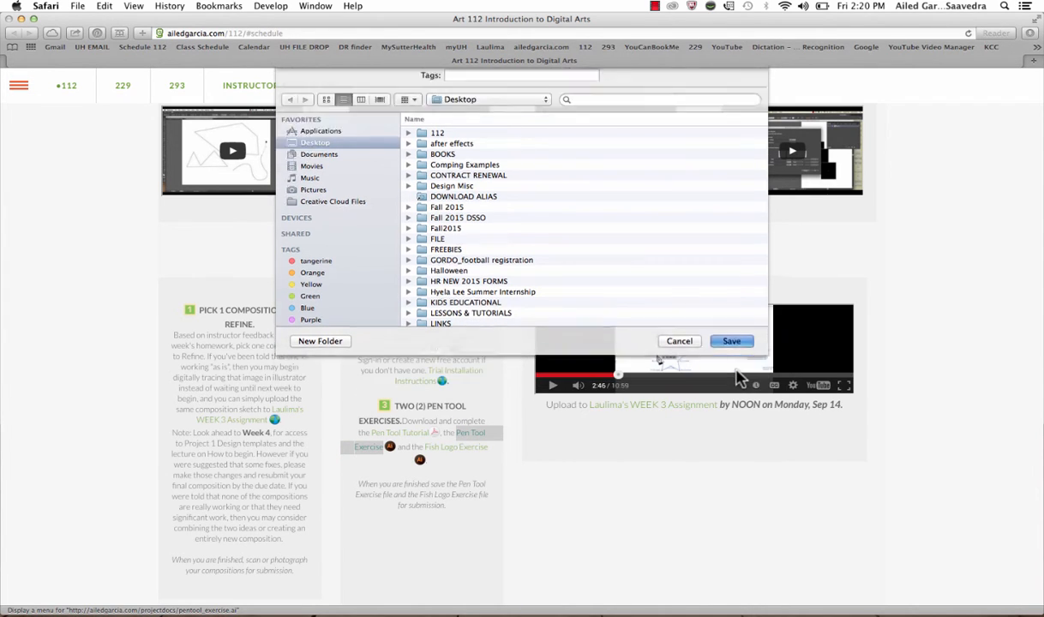
Minimize the browser window and move the downloaded exercise file into the desktop's PENDING area.
left_click(21, 19)
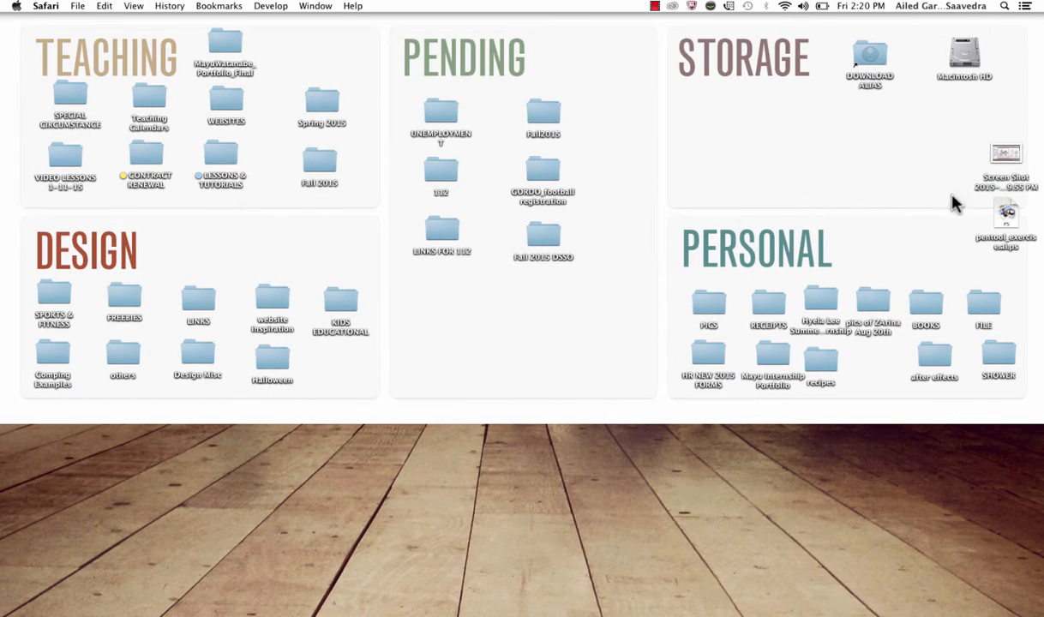
left_click(1007, 221)
left_click_drag(1007, 221, 520, 319)
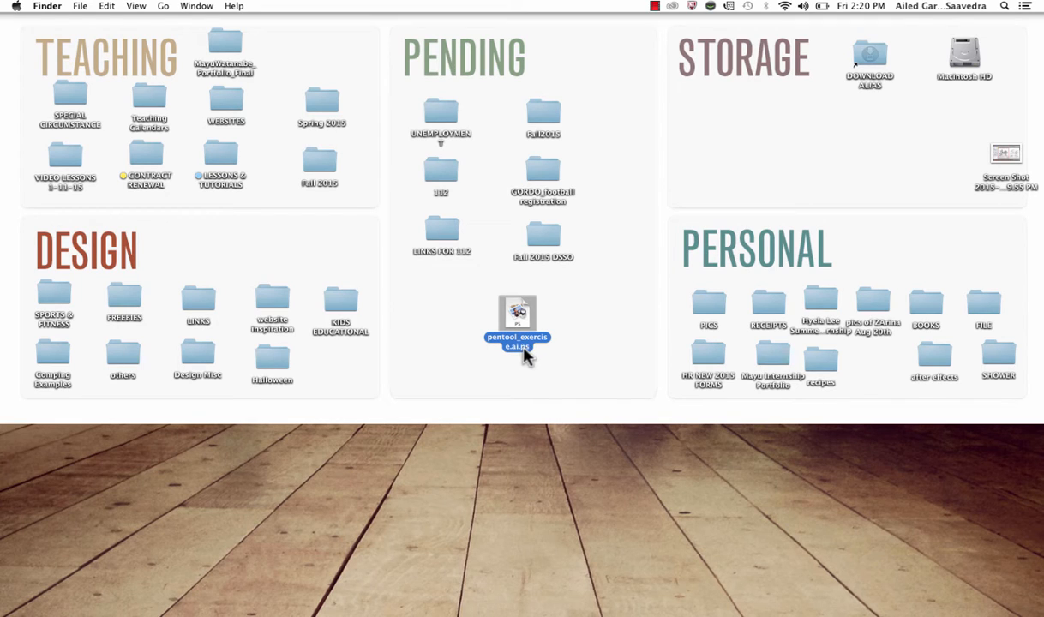
Rename the downloaded file as pentool_exercise.ai, accepting the change to the .ai extension.
left_click(524, 355)
left_click(517, 342)
left_click_drag(514, 346, 526, 349)
key("Return")
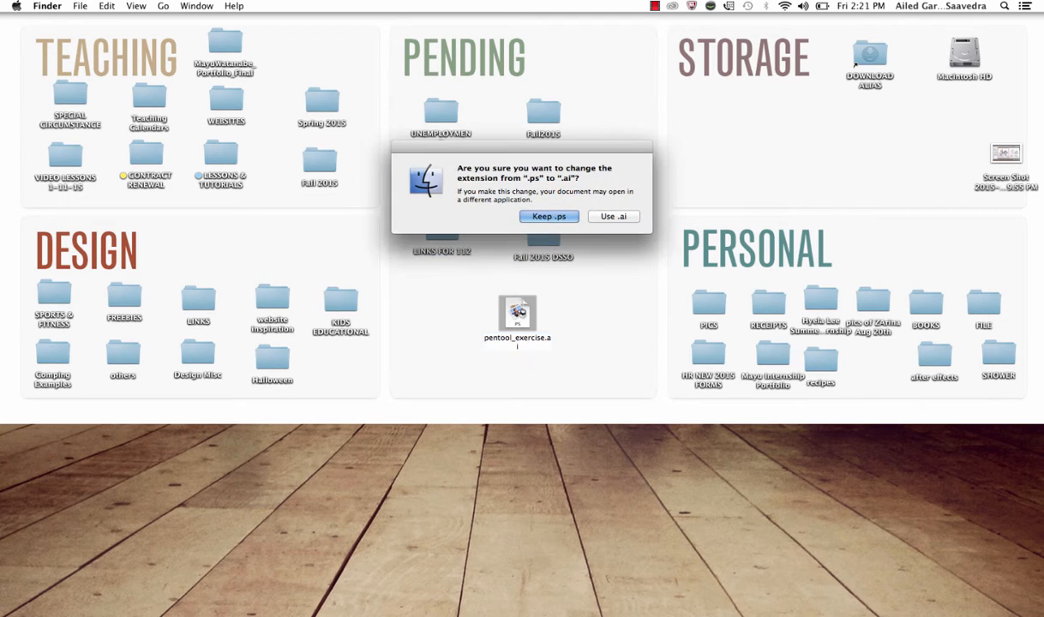
left_click(608, 217)
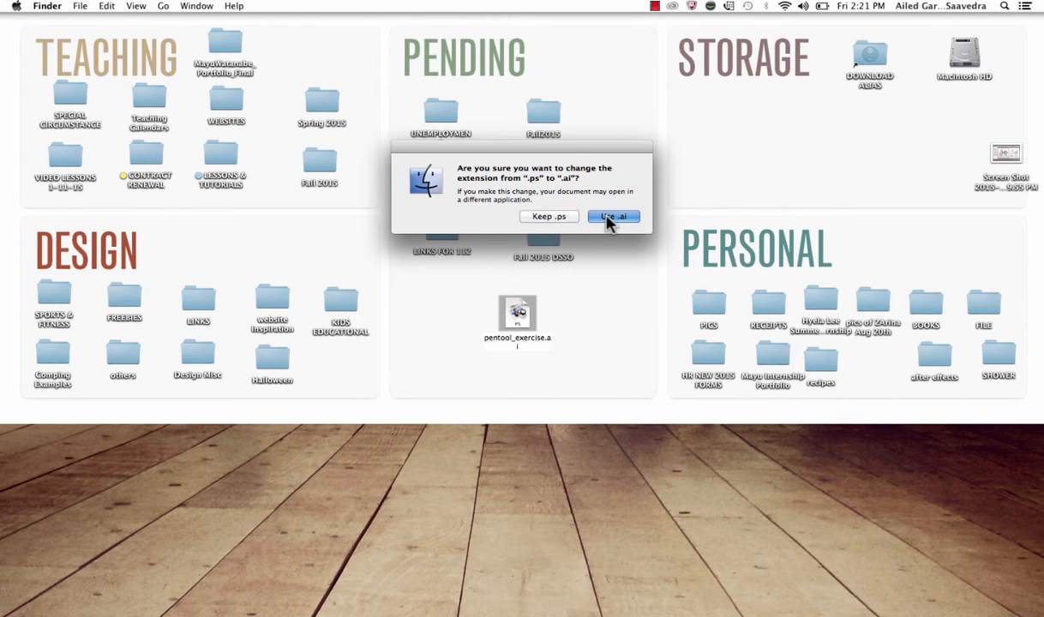
left_click(600, 301)
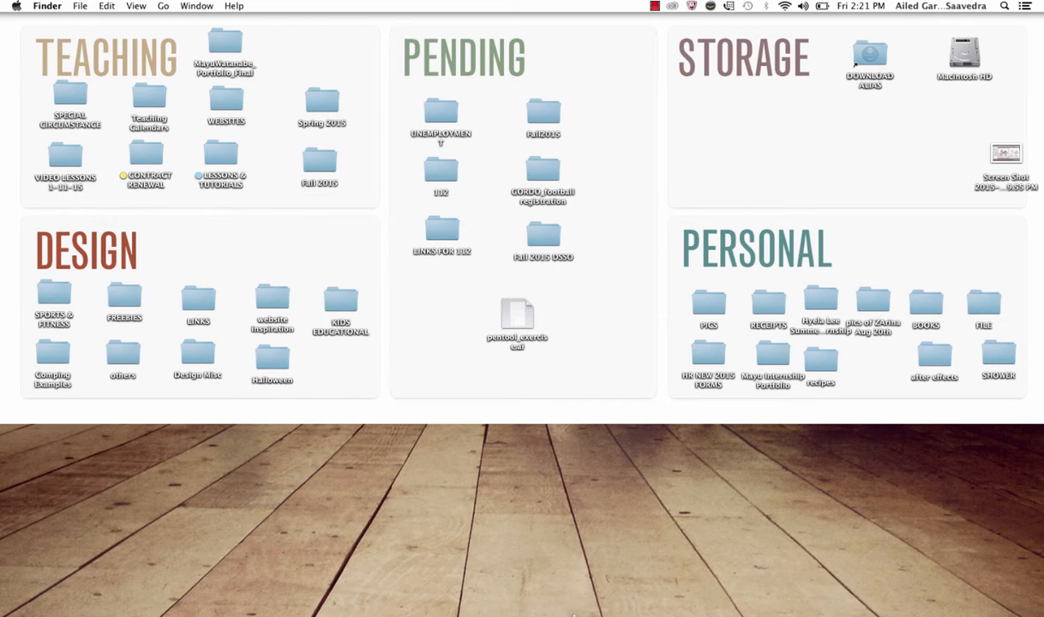
Switch to Adobe Illustrator CC 2014, open pentool_exercise.ai from the Desktop, and enlarge its document window.
mouse_move(562, 600)
left_click(610, 597)
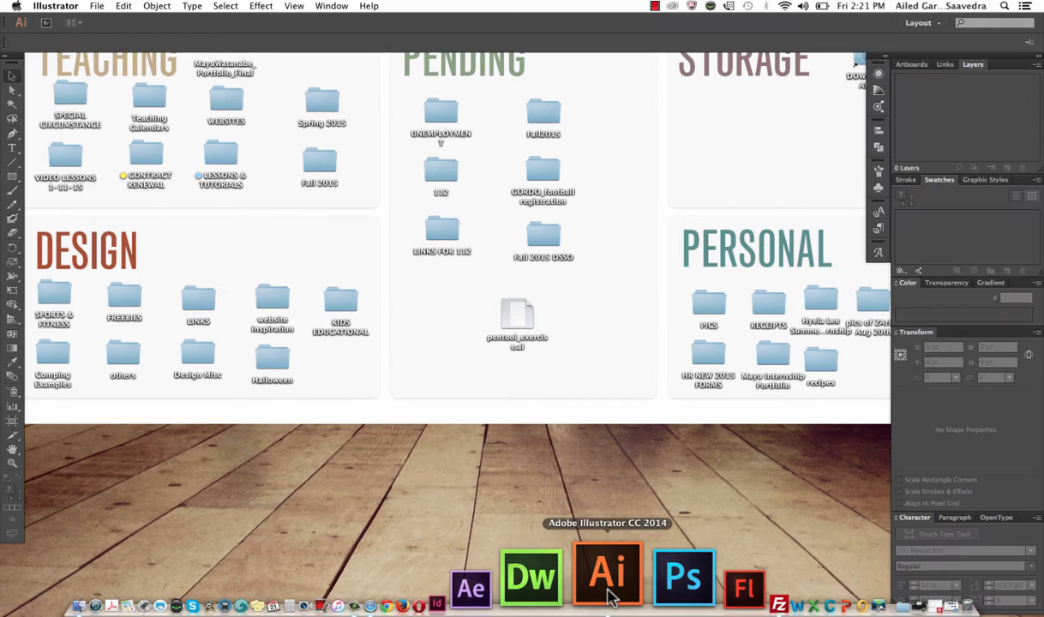
left_click(101, 6)
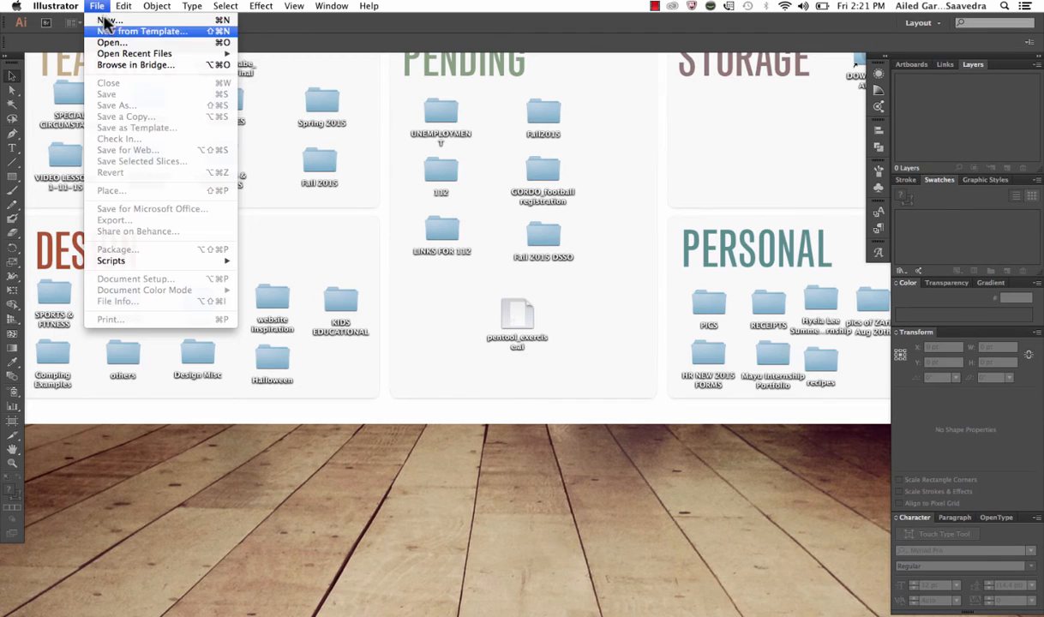
left_click(112, 43)
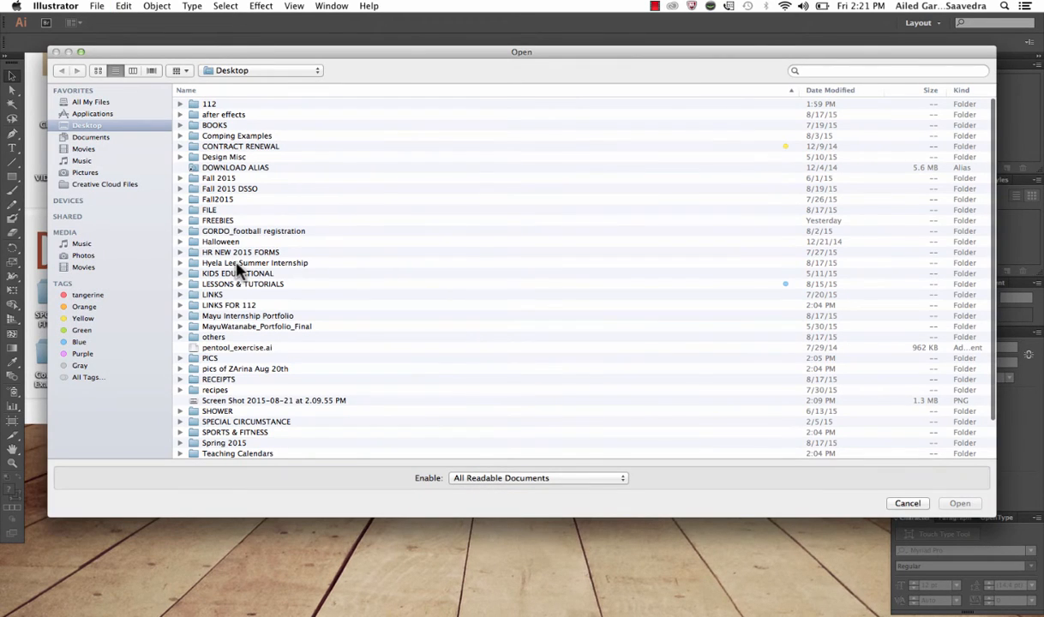
left_click(224, 347)
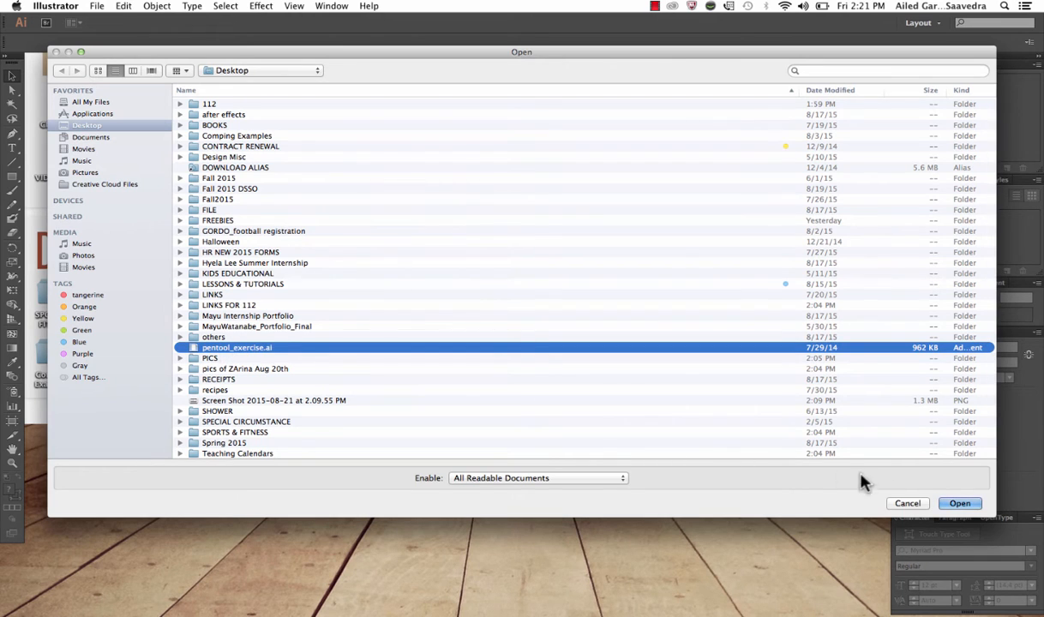
left_click(946, 503)
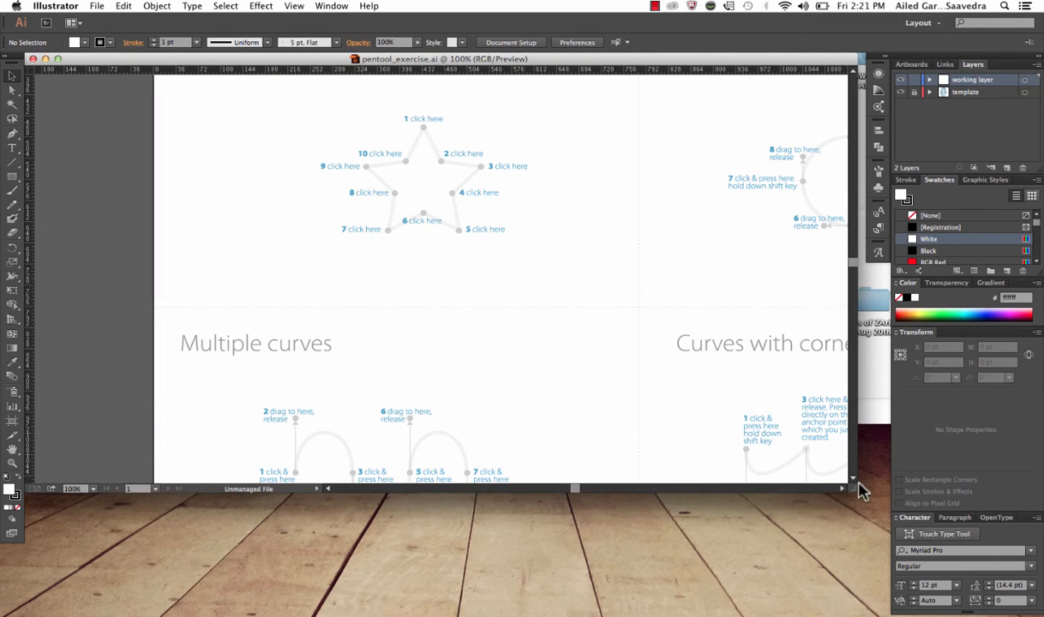
left_click_drag(855, 489, 891, 611)
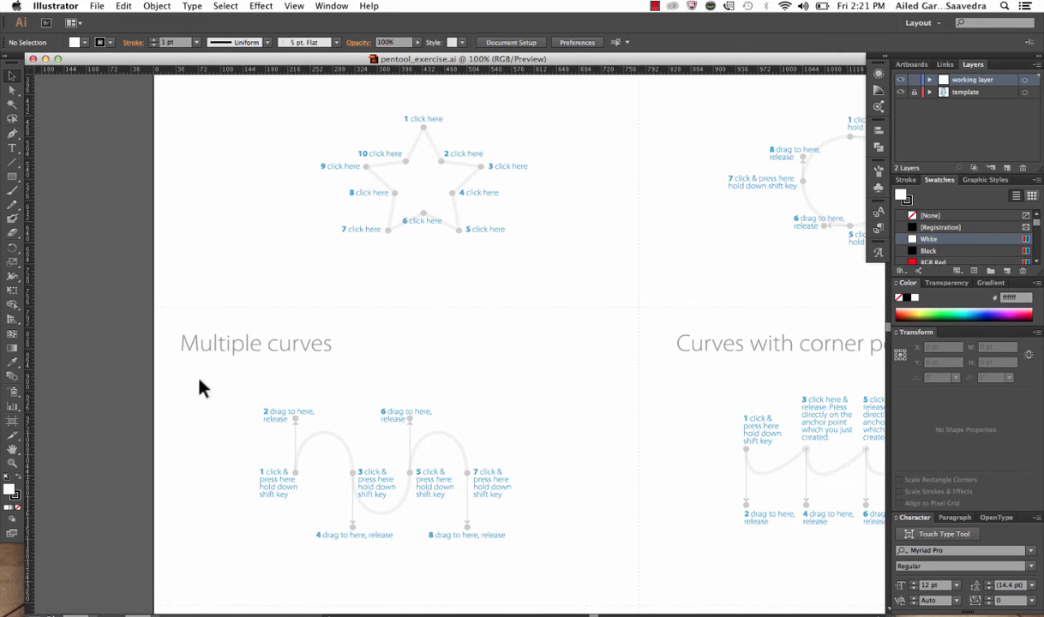
Look over the exercise sheet's sections at 50%, and examine the numbered Straight lines star at 150%.
left_click(13, 464)
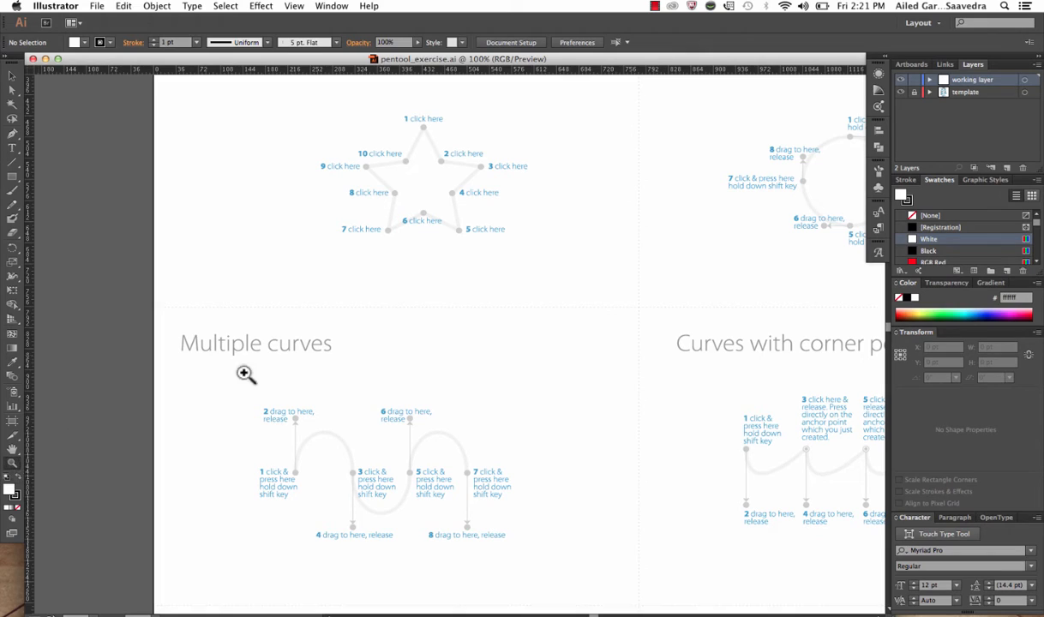
left_click(469, 323, "alt")
left_click(614, 342, "alt")
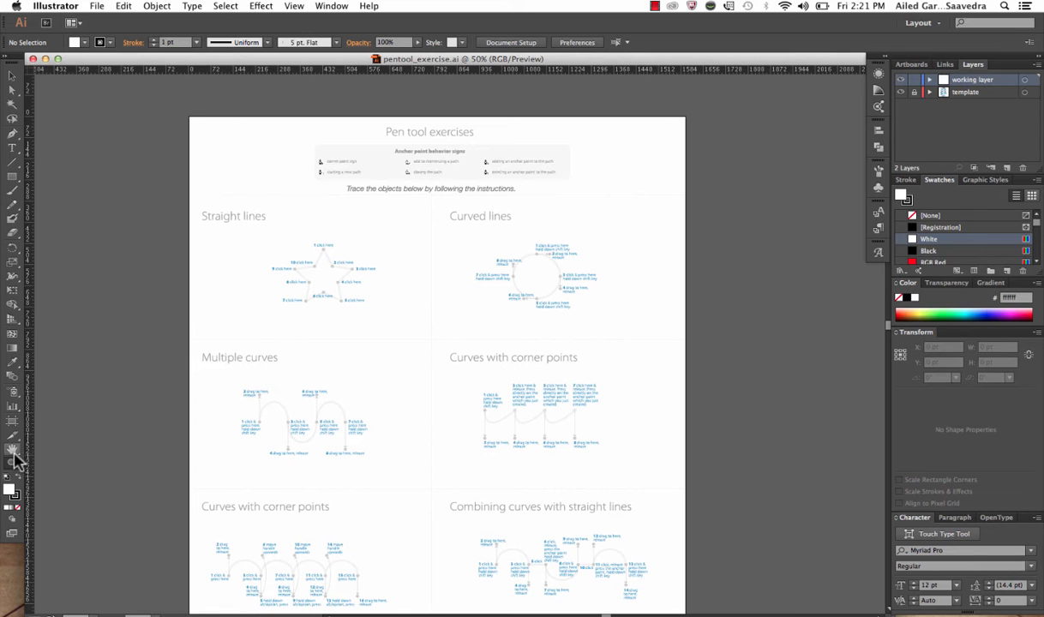
left_click(12, 448)
left_click_drag(319, 400, 373, 344)
left_click(12, 465)
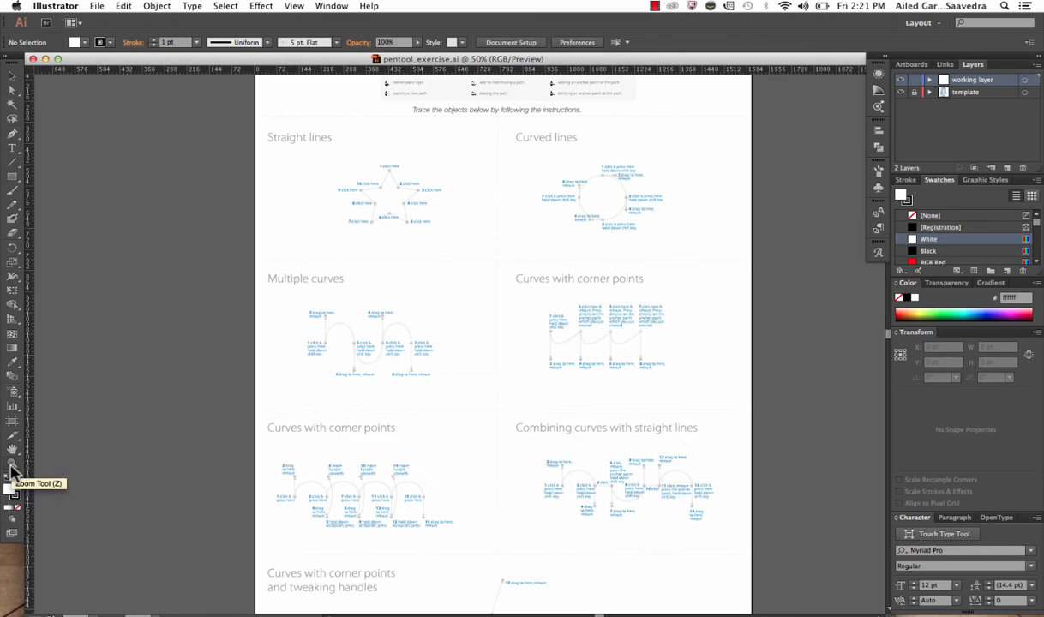
left_click(395, 207)
left_click(440, 328)
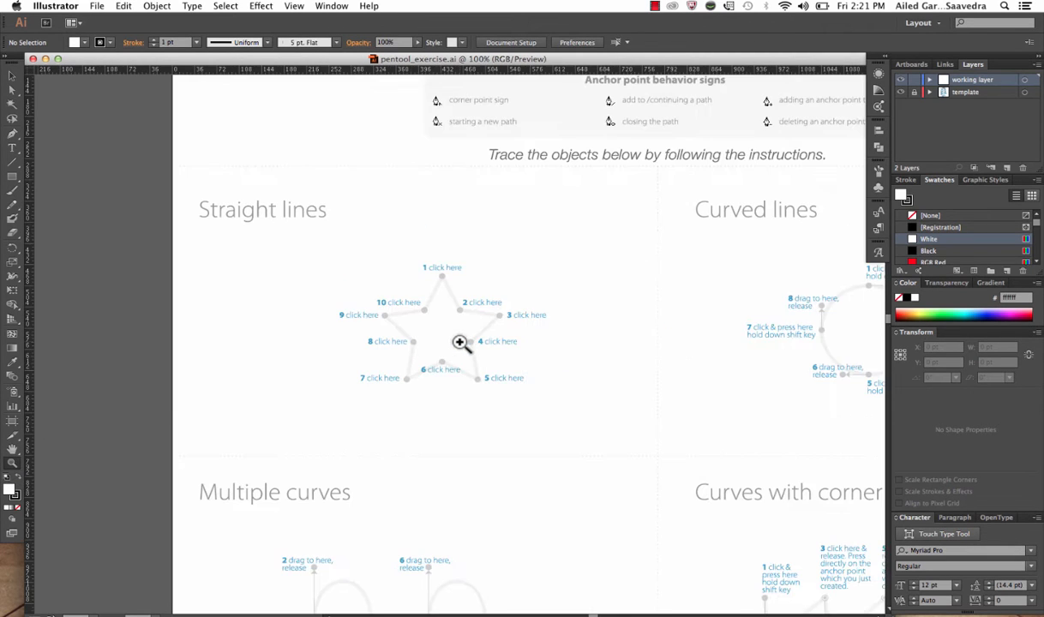
left_click(436, 328)
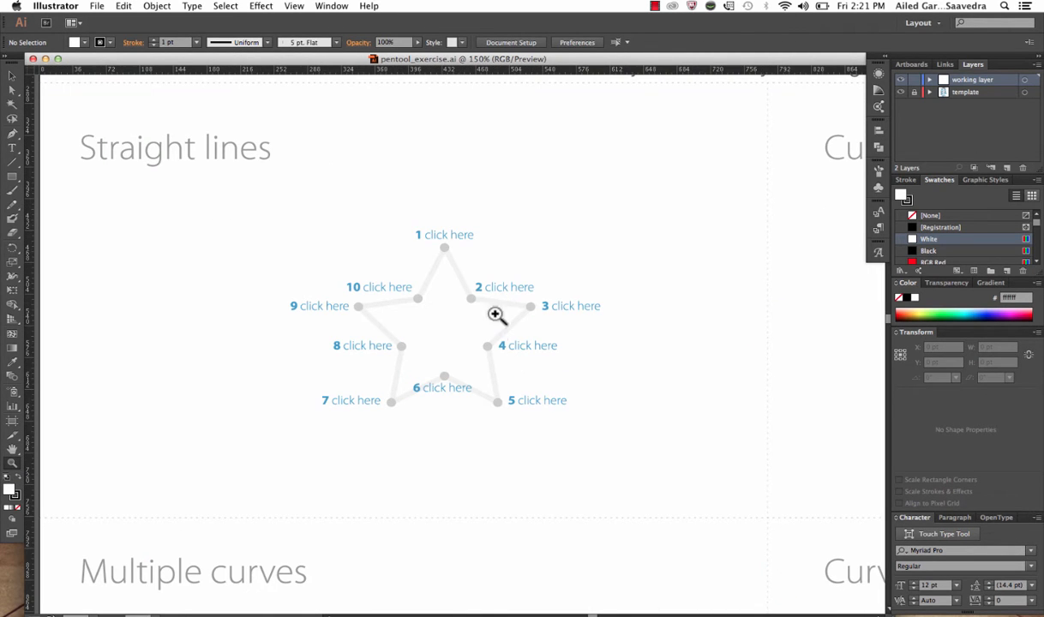
left_click(12, 448)
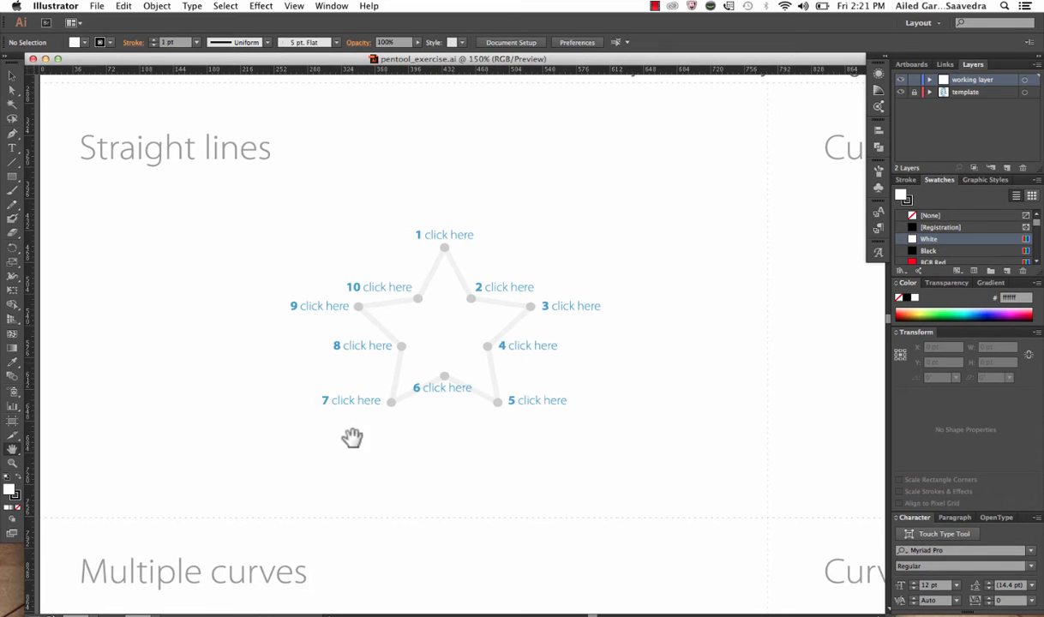
left_click_drag(352, 438, 397, 415)
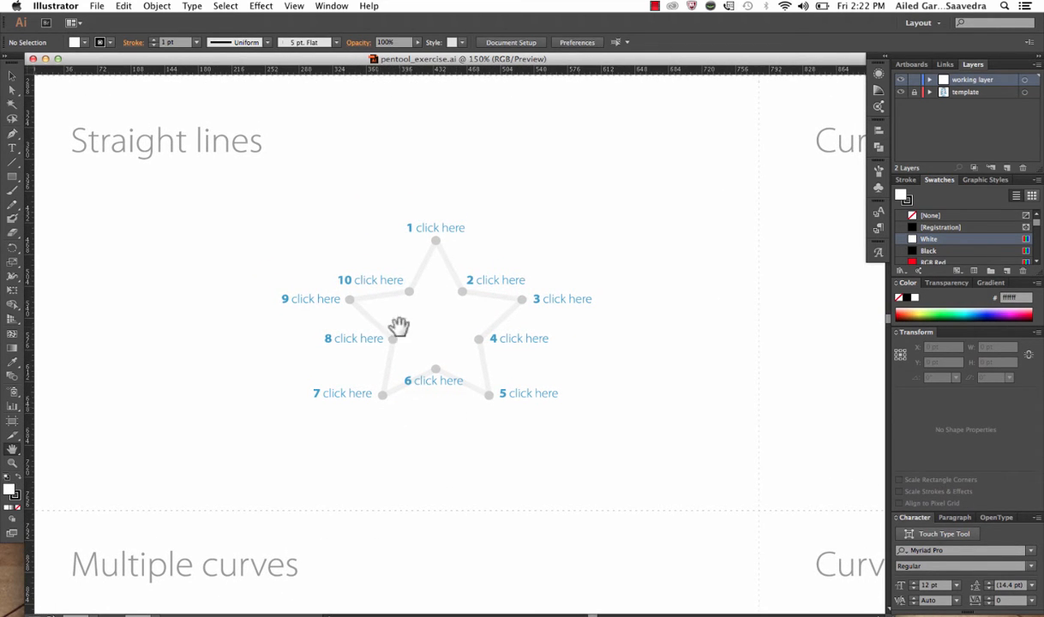
Choose the Pen tool, set the fill to None, and make the black stroke the active color.
left_click(12, 136)
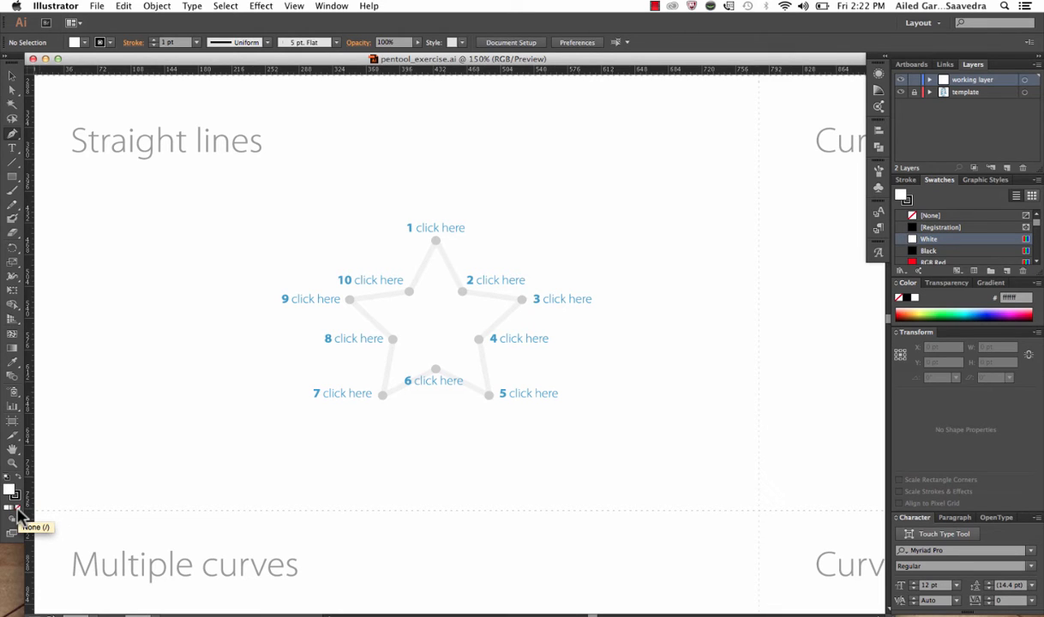
left_click(17, 507)
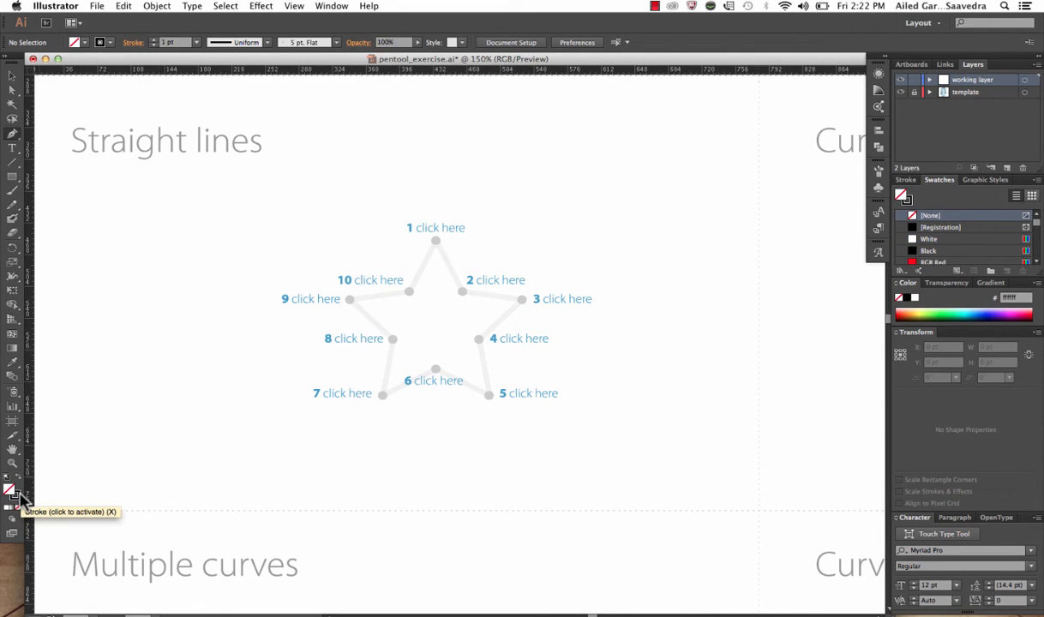
left_click(14, 494)
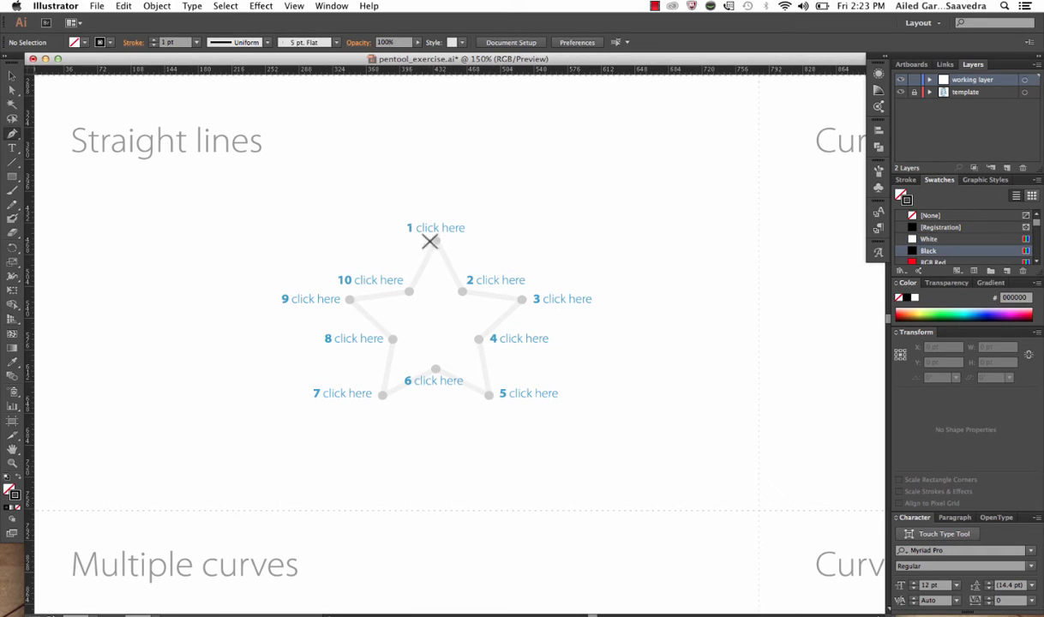
Trace the Straight lines star with the Pen tool through points 1 to 10, close the path at point 1, and deselect it.
left_click(435, 241)
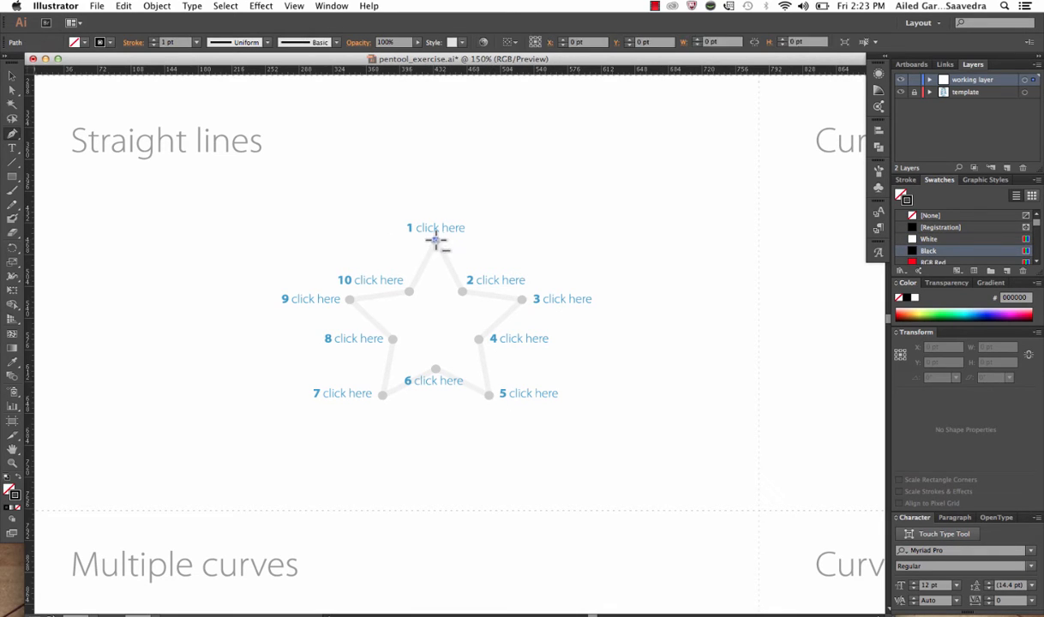
left_click(462, 292)
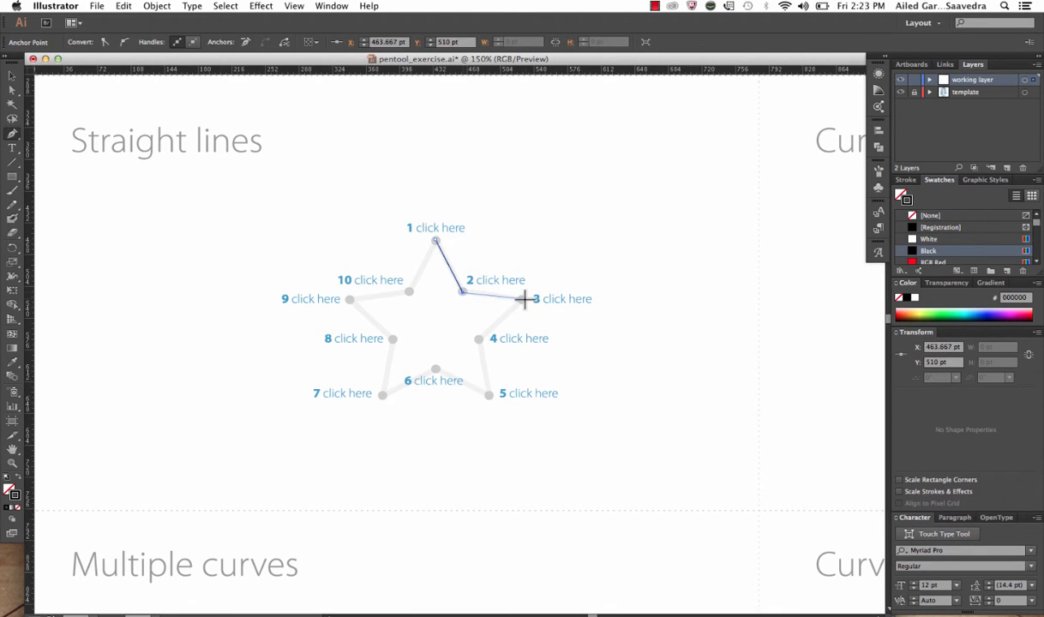
left_click(522, 299)
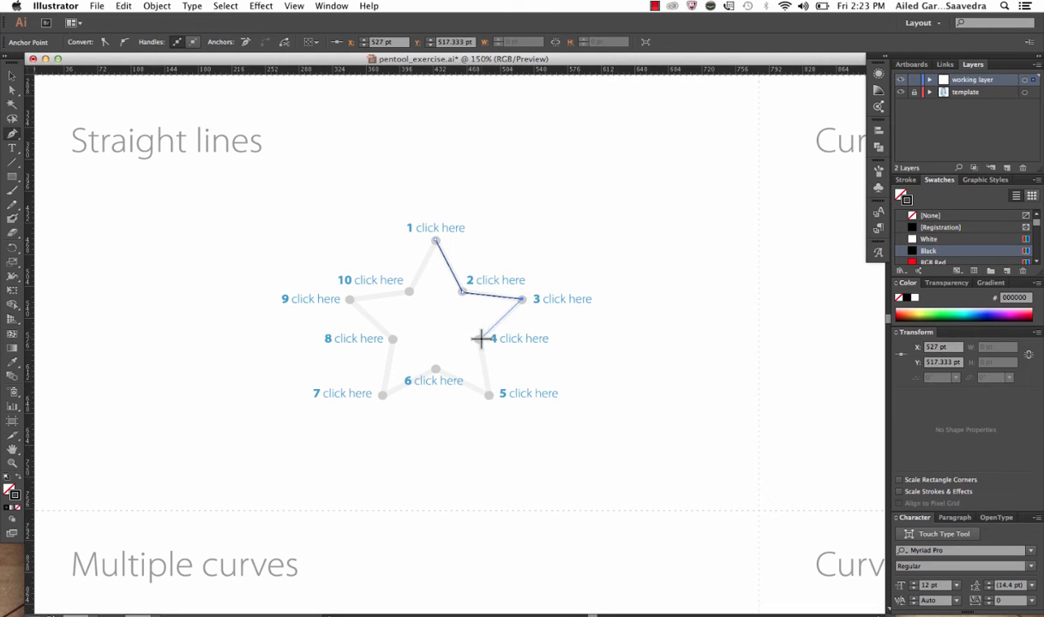
left_click(479, 340)
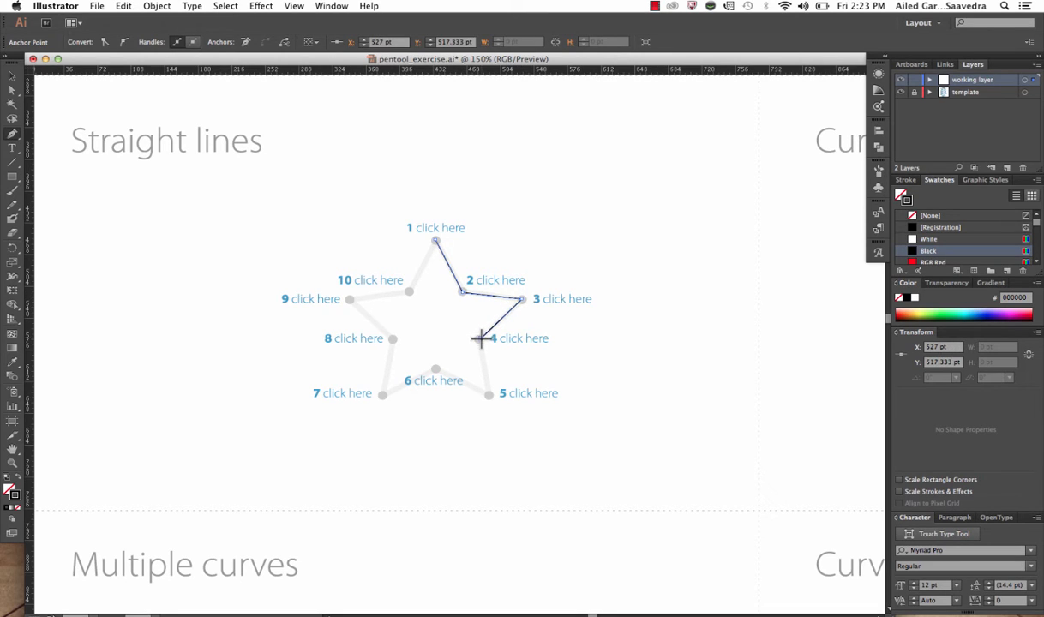
left_click(488, 394)
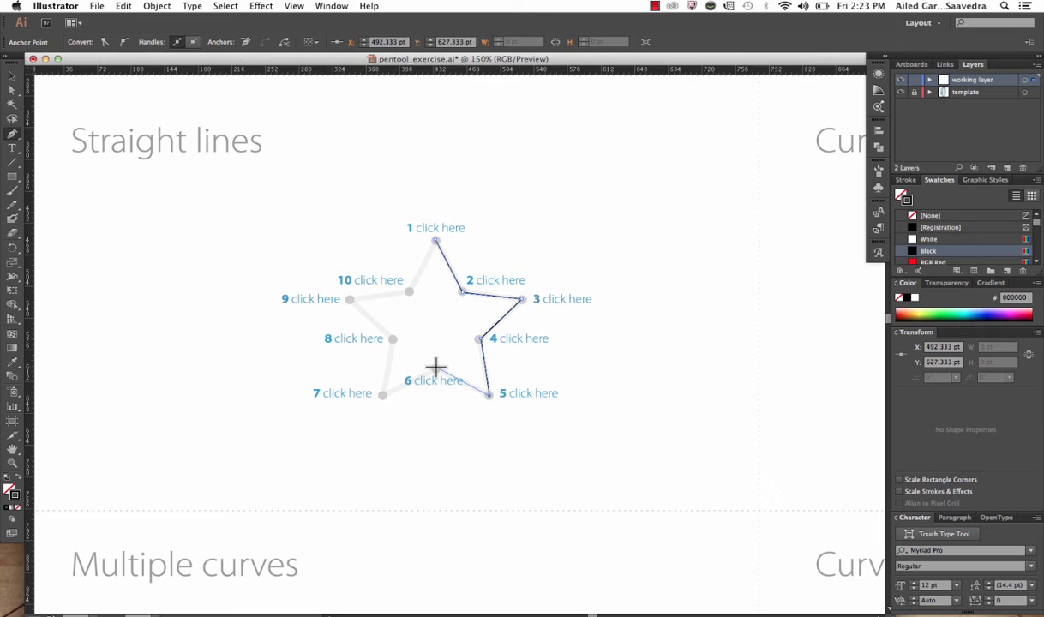
left_click(436, 369)
left_click(383, 394)
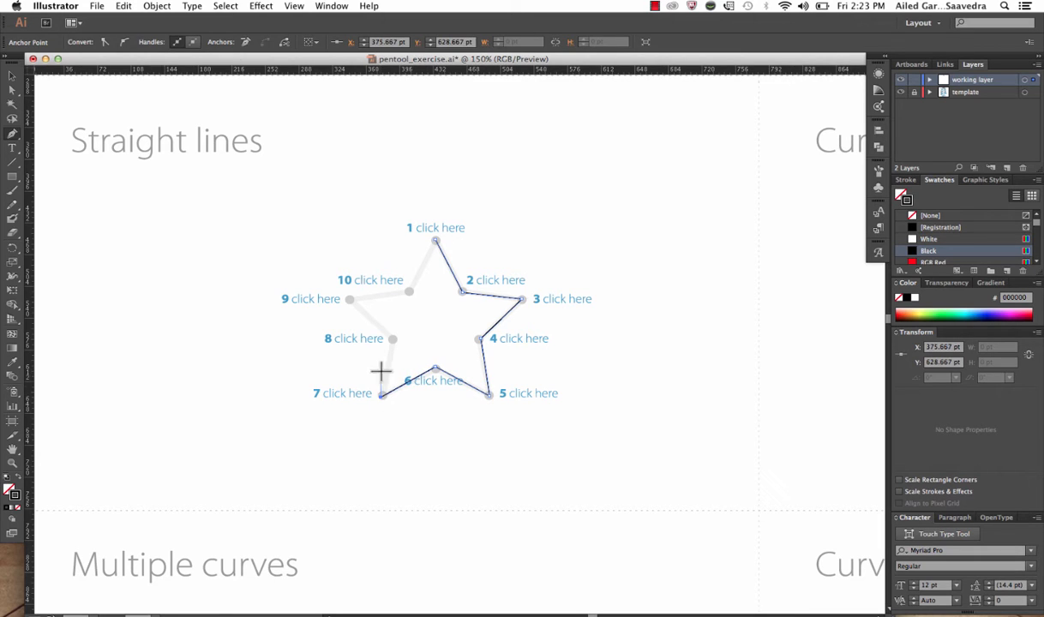
left_click(392, 339)
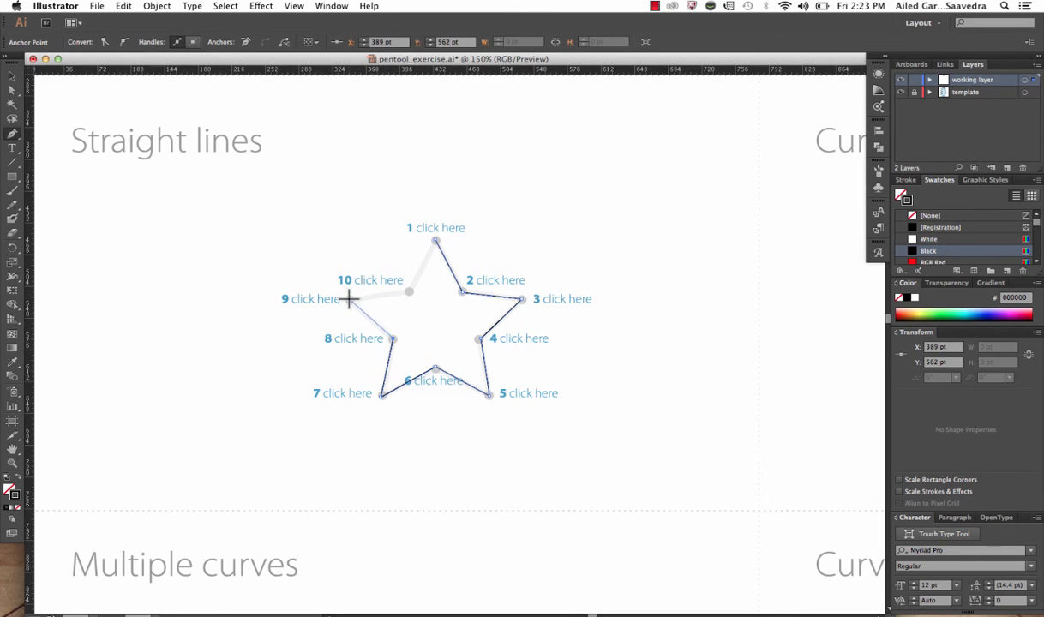
left_click(349, 299)
left_click(410, 292)
left_click(436, 240)
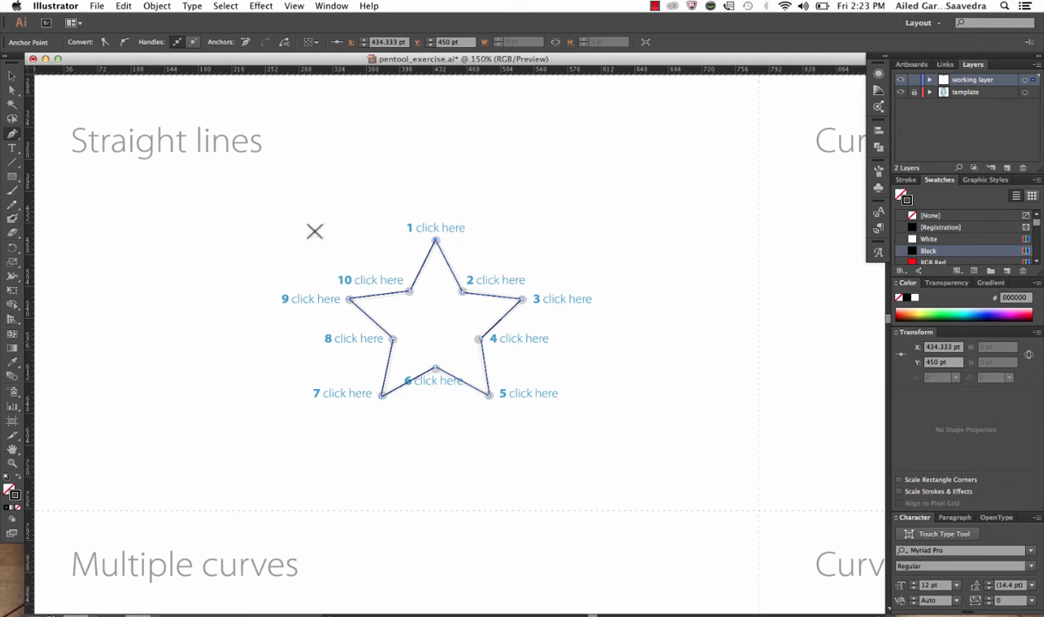
left_click(13, 76)
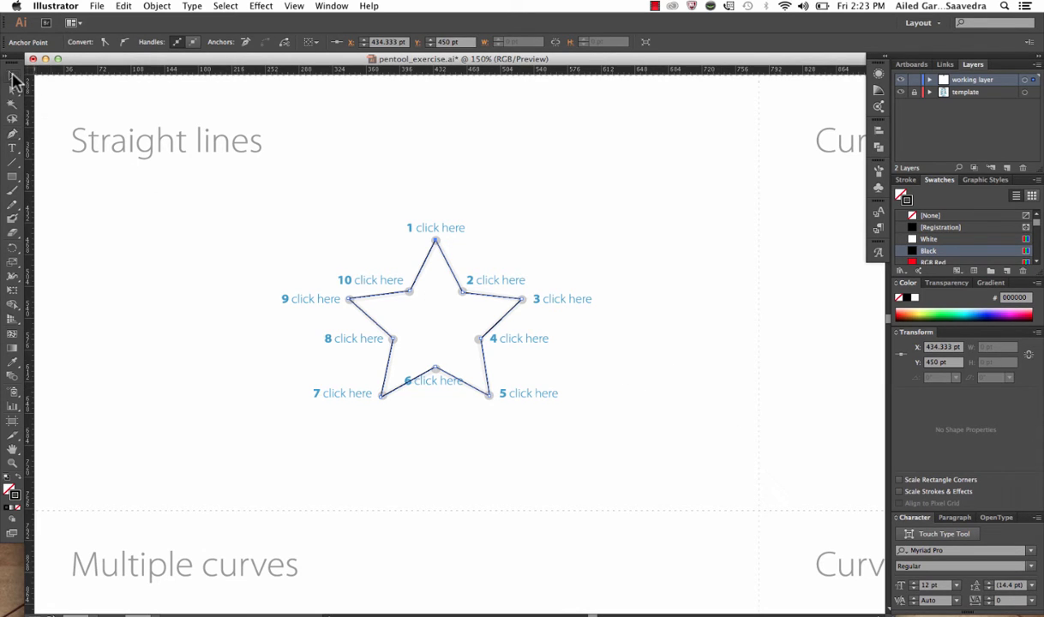
left_click(589, 244)
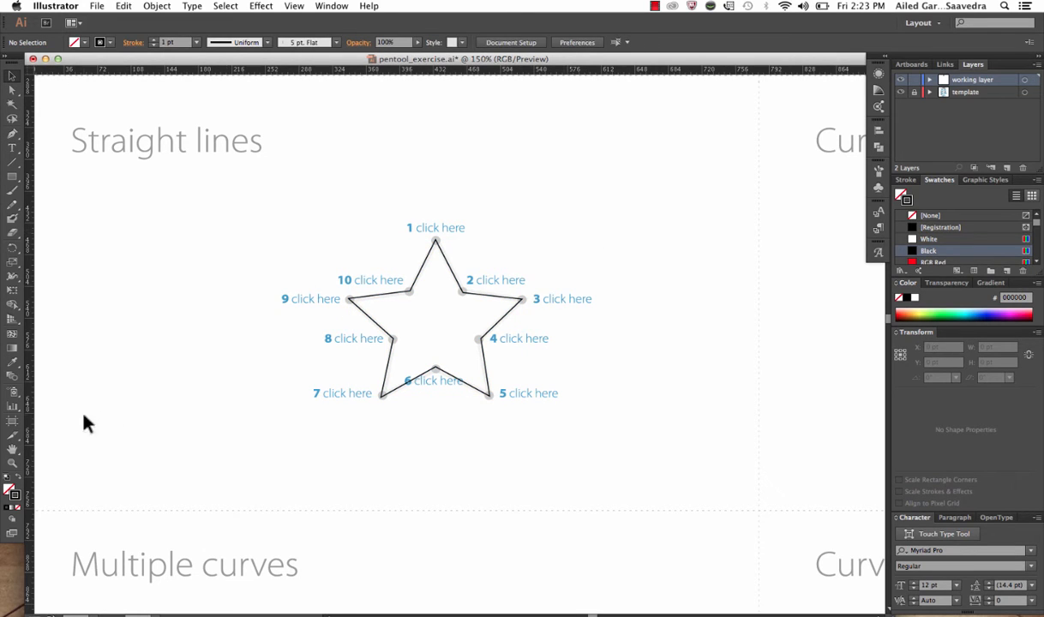
Start tracing the Curved lines circle with the Pen tool, pulling straight handles from point 1 to 2 and from point 3 to 4.
key("h")
scroll(580, 270, "right", 10)
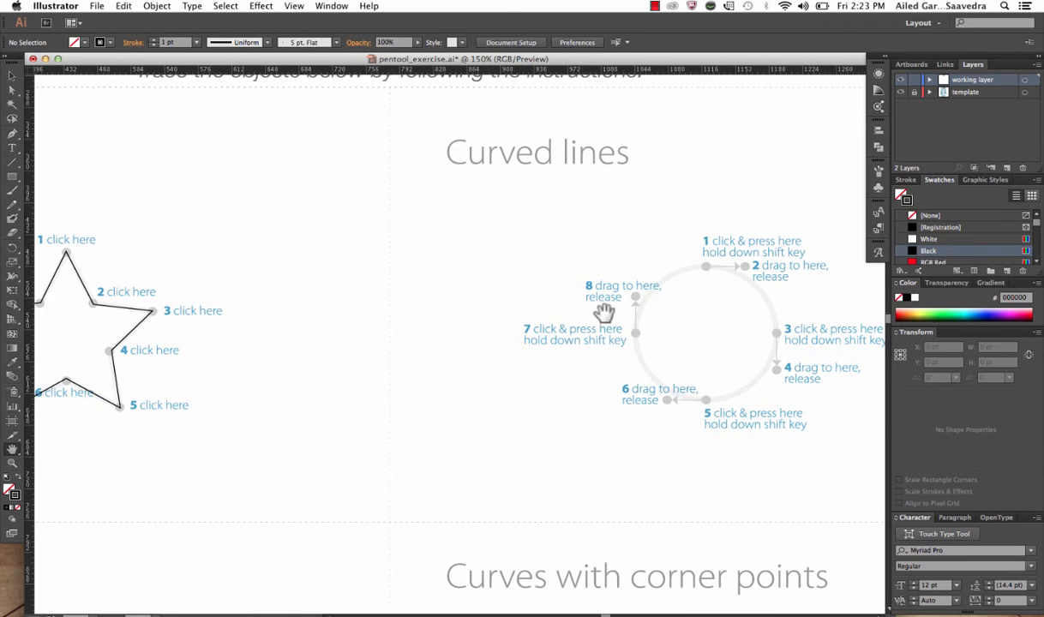
left_click_drag(792, 302, 581, 299)
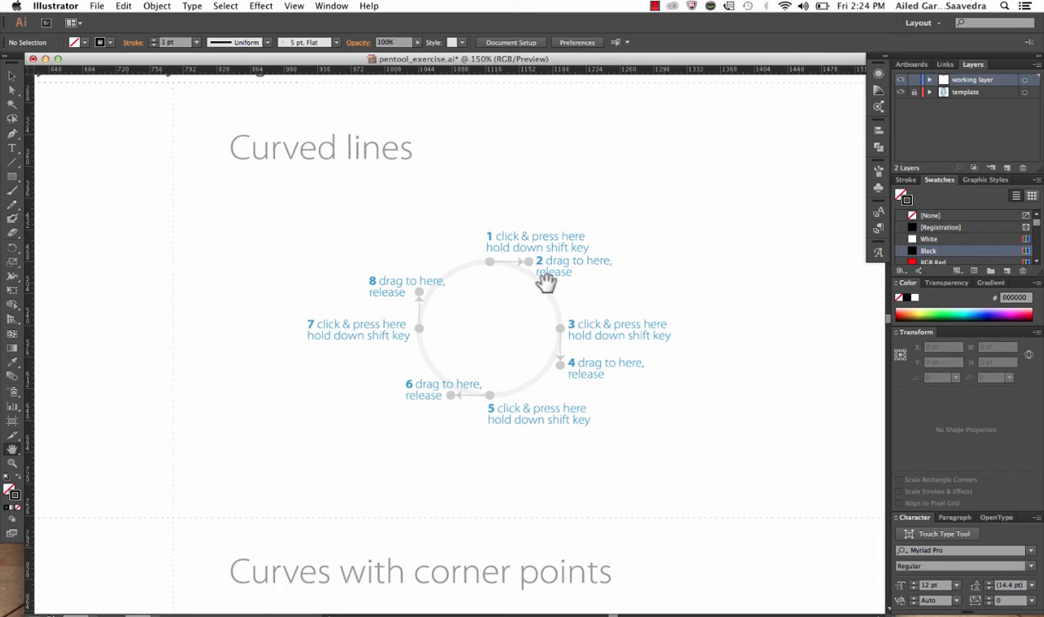
left_click(12, 135)
left_click_drag(501, 261, 529, 263)
left_click_drag(528, 262, 530, 262)
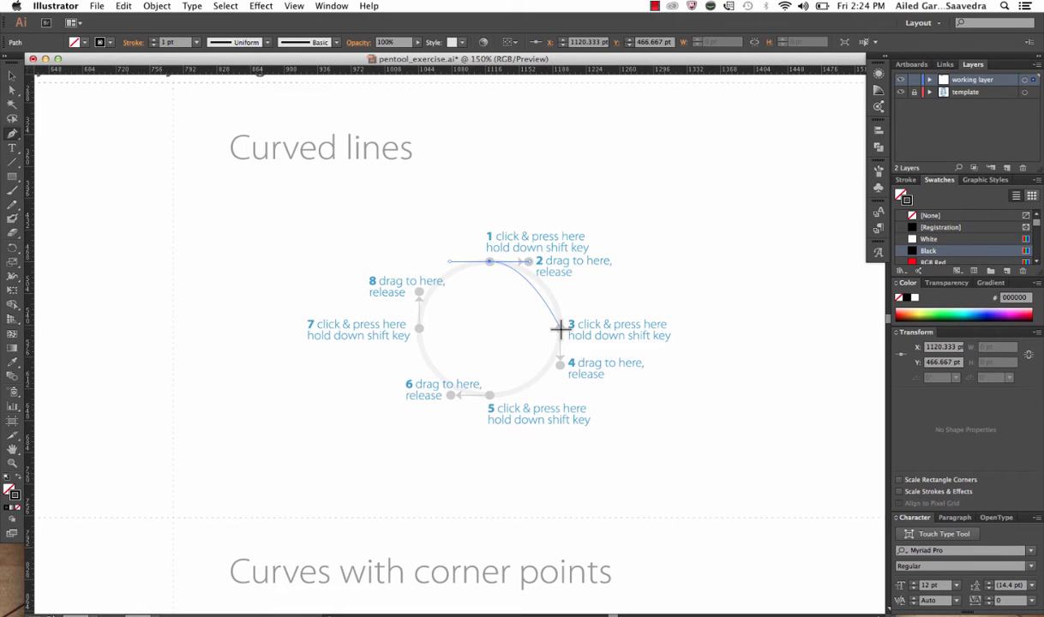
left_click_drag(558, 328, 564, 371)
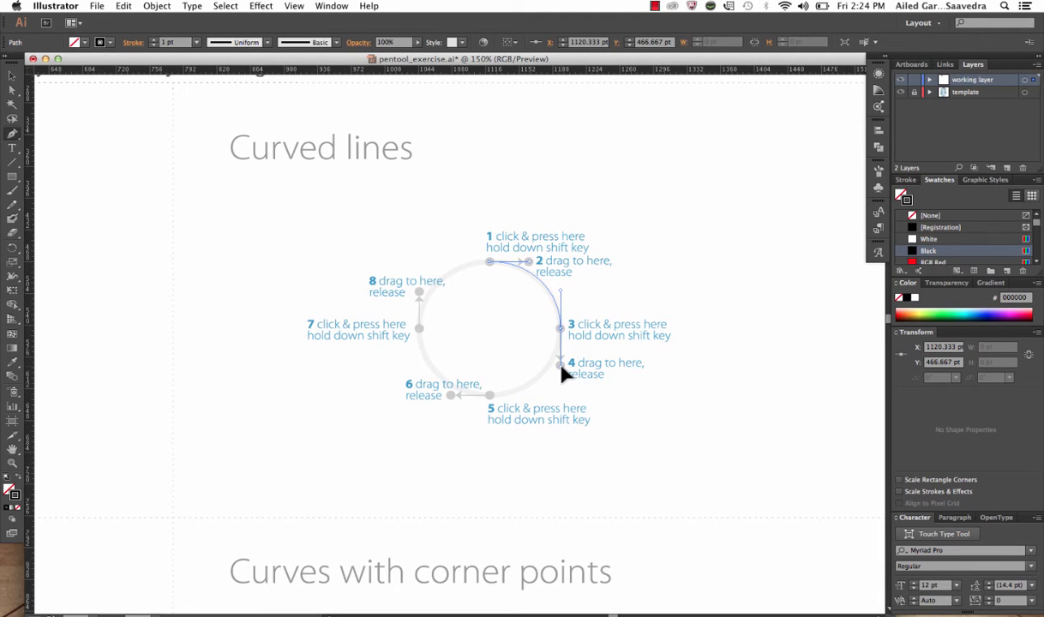
left_click_drag(565, 373, 560, 367)
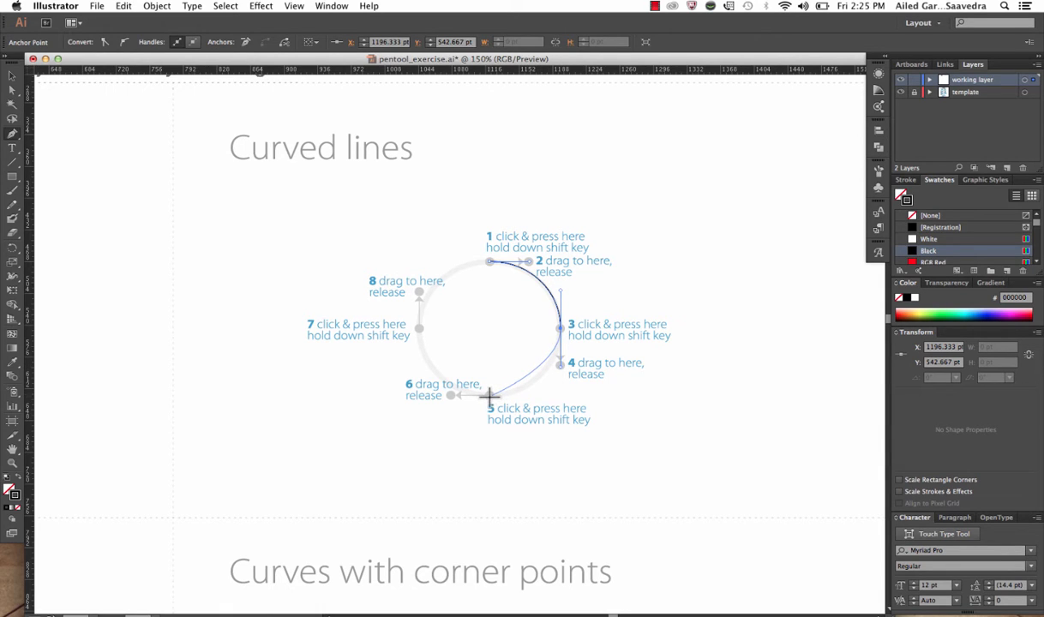
Complete the circle with handles from point 5 to 6 and from 7 to 8, close it at point 1, and deselect it.
left_click_drag(489, 396, 447, 399)
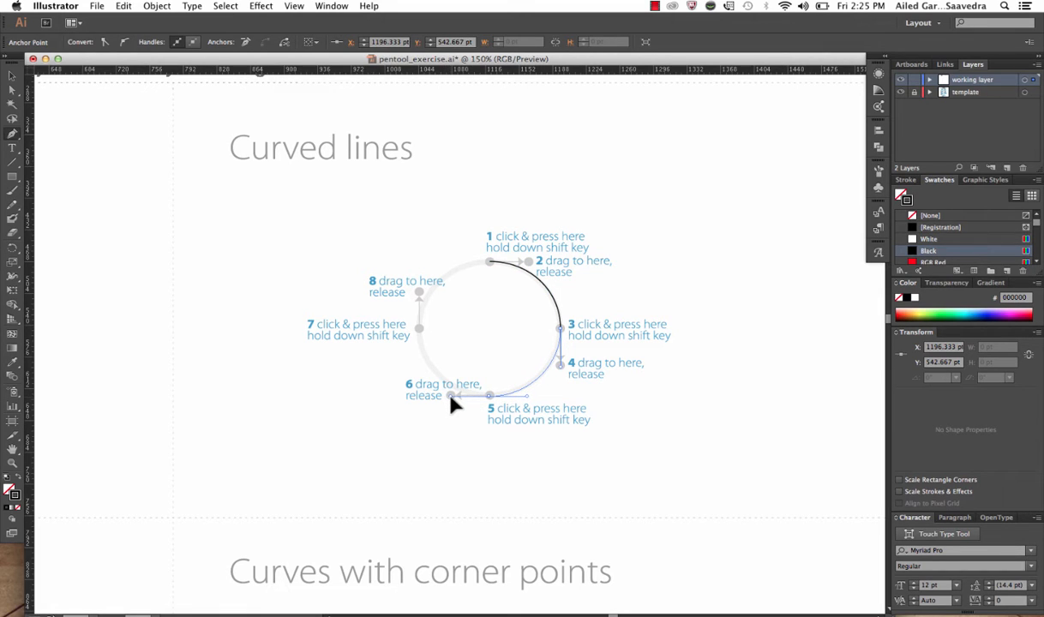
left_click_drag(450, 397, 451, 395)
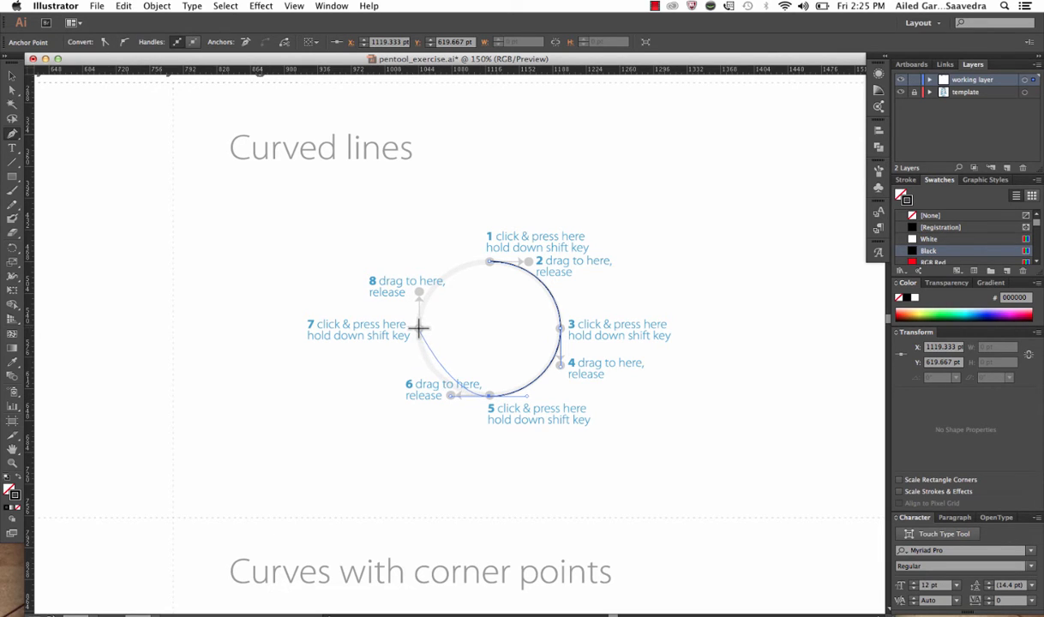
left_click(419, 327)
left_click_drag(420, 335, 417, 292)
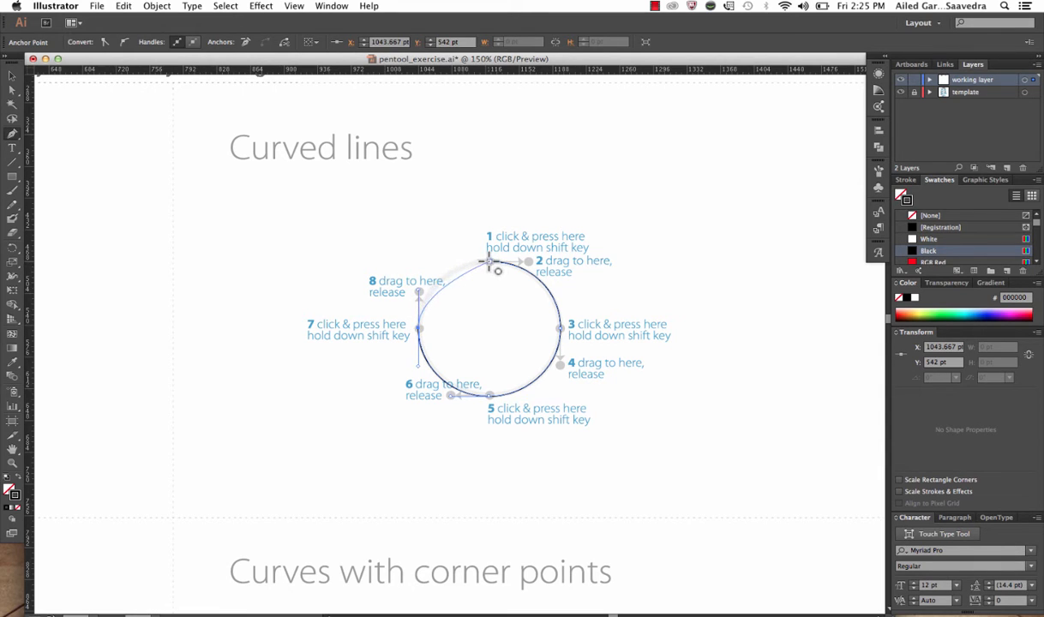
left_click_drag(491, 264, 530, 263)
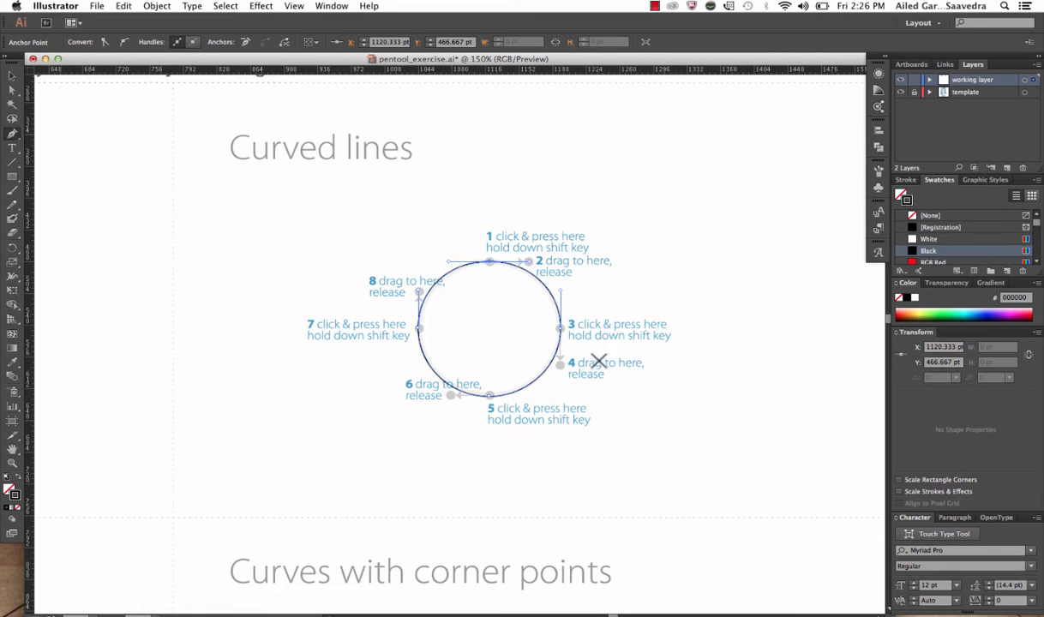
left_click(12, 76)
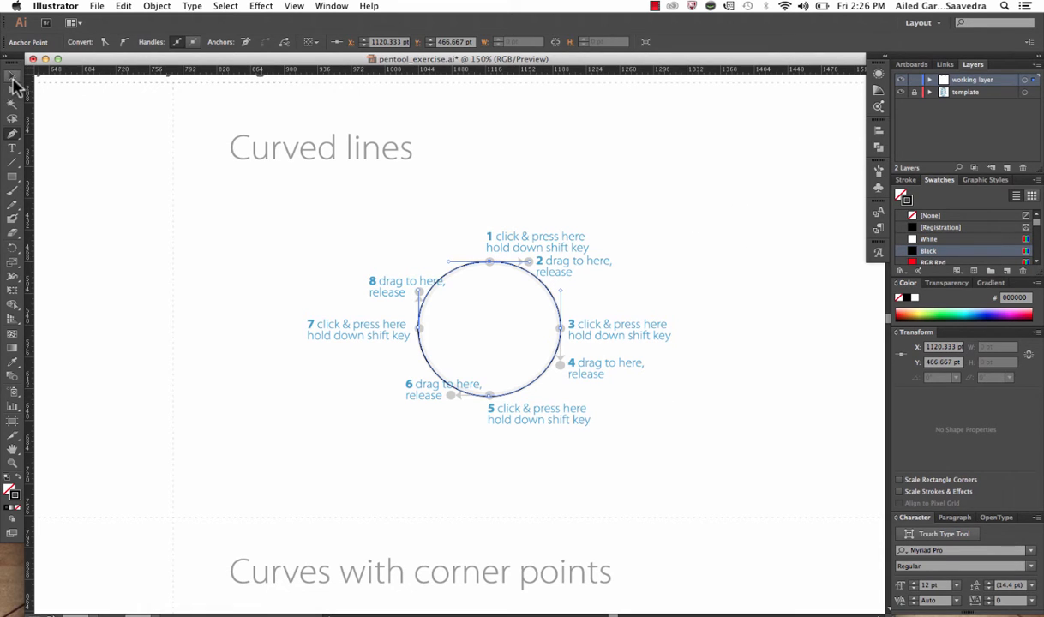
left_click(648, 254)
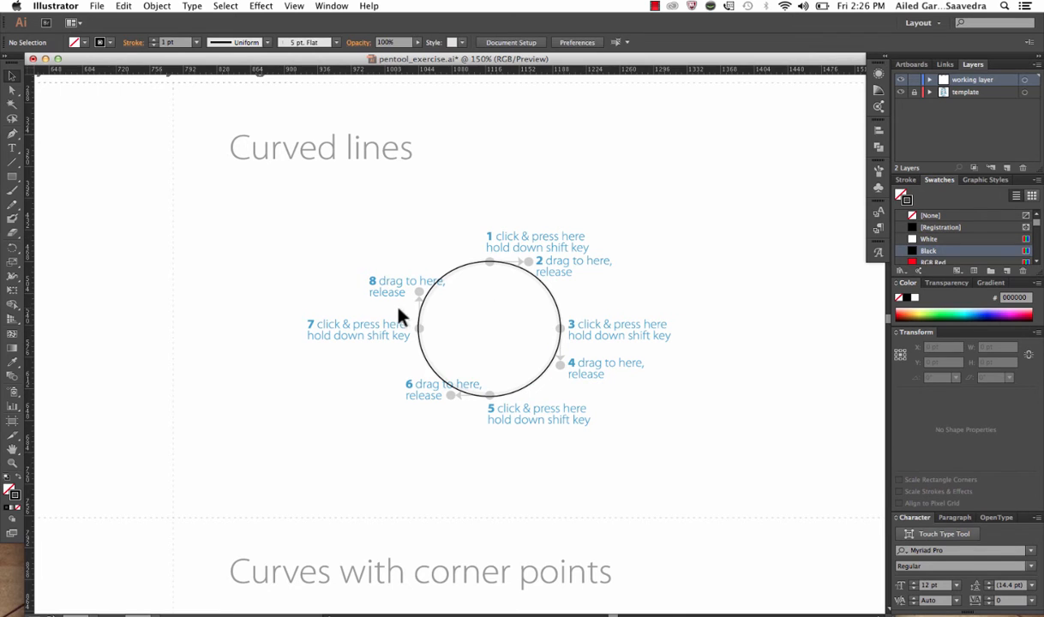
Trace the first arch of the Multiple curves wave with the Pen tool, pulling vertical handles from point 1 to 2 and from 3 to 4.
left_click(12, 448)
left_click_drag(250, 501, 410, 324)
left_click_drag(236, 464, 435, 381)
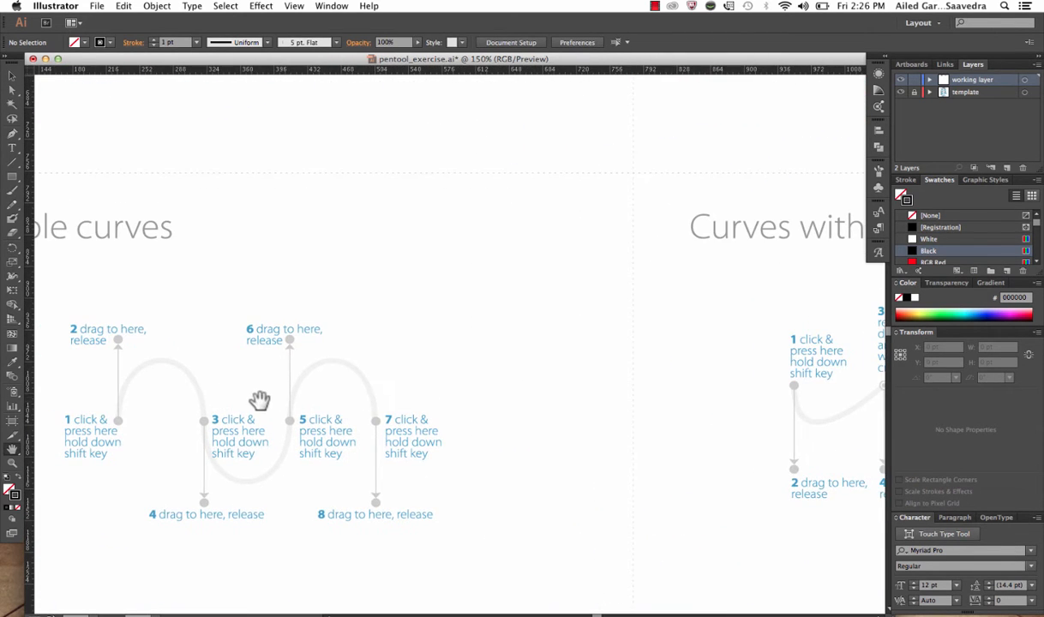
left_click_drag(261, 401, 390, 412)
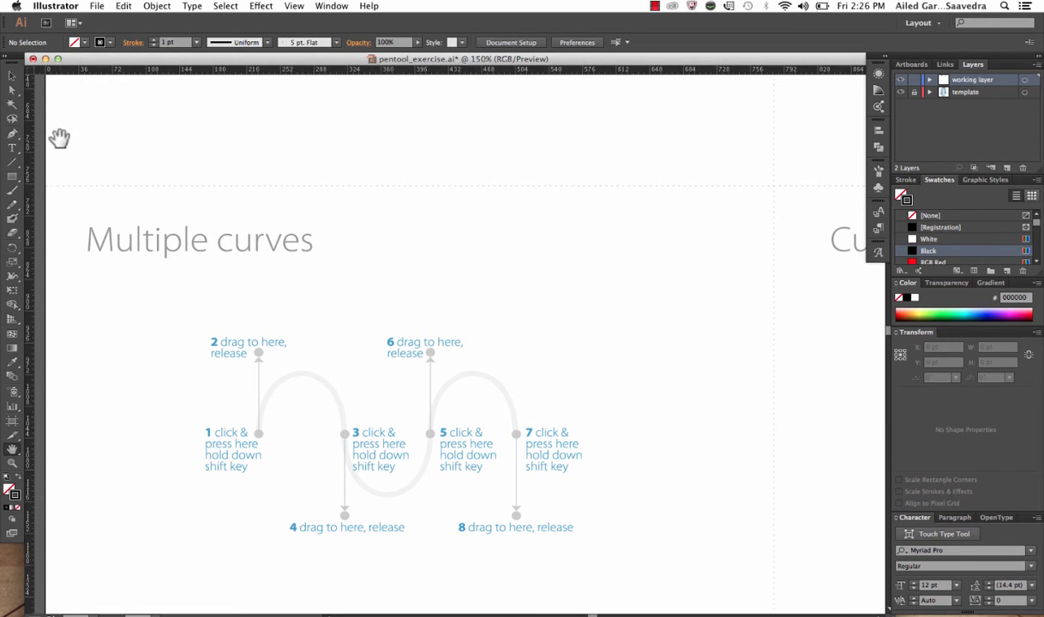
left_click(13, 136)
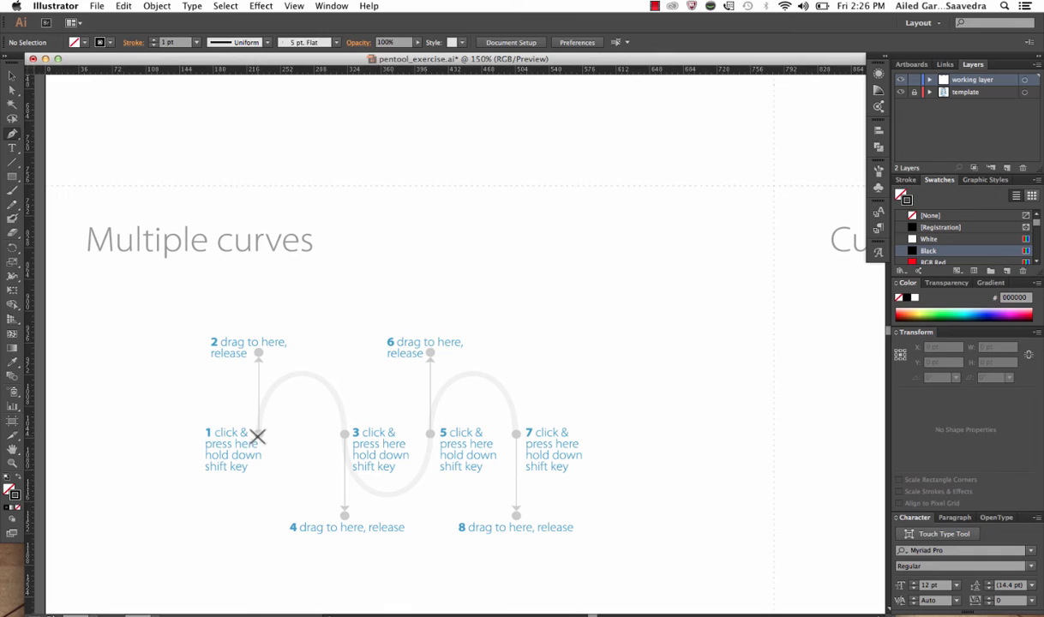
left_click_drag(259, 433, 259, 434)
left_click_drag(259, 351, 260, 352)
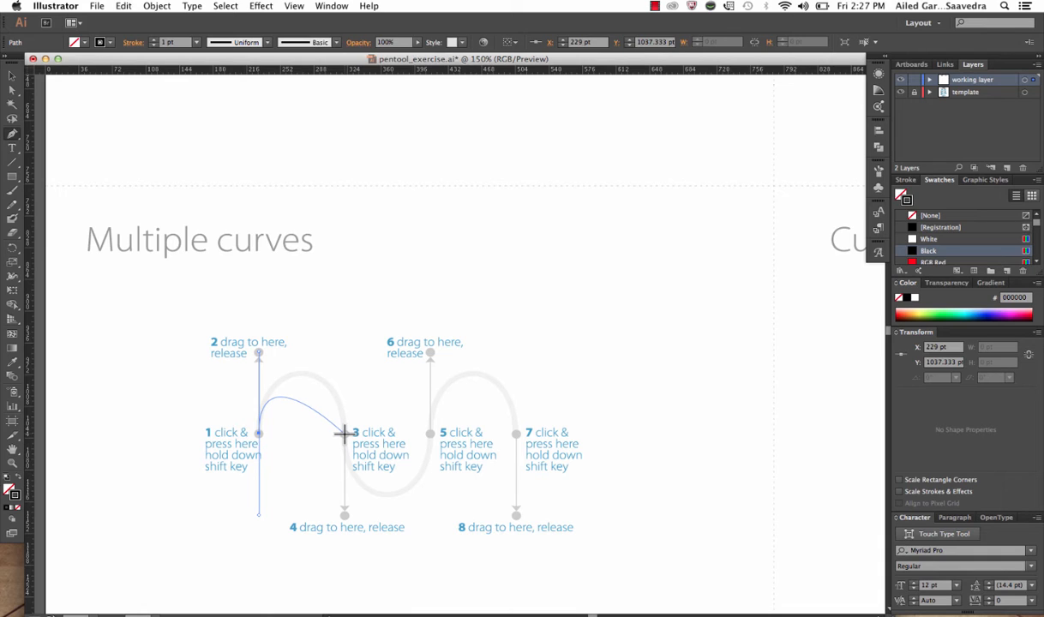
mouse_move(343, 433)
left_mouse_down()
mouse_move(346, 472)
mouse_move(359, 454)
mouse_move(329, 466)
mouse_move(350, 463)
mouse_move(345, 514)
left_mouse_up()
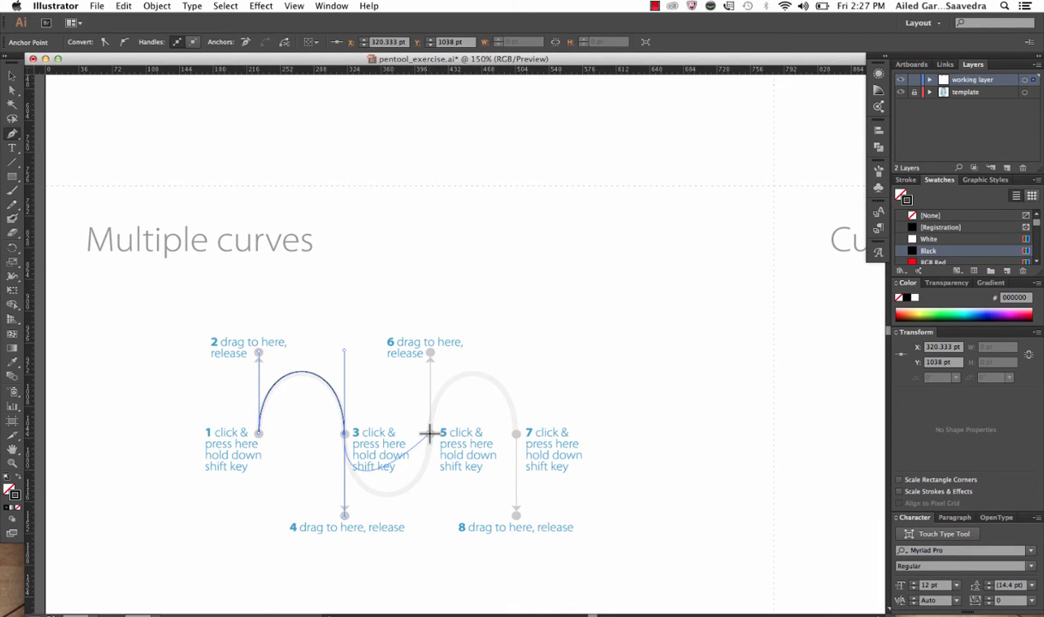
Finish the wave with vertical handles from point 5 to 6 and from point 7 to 8, and deselect the open path.
left_click_drag(429, 434, 430, 351)
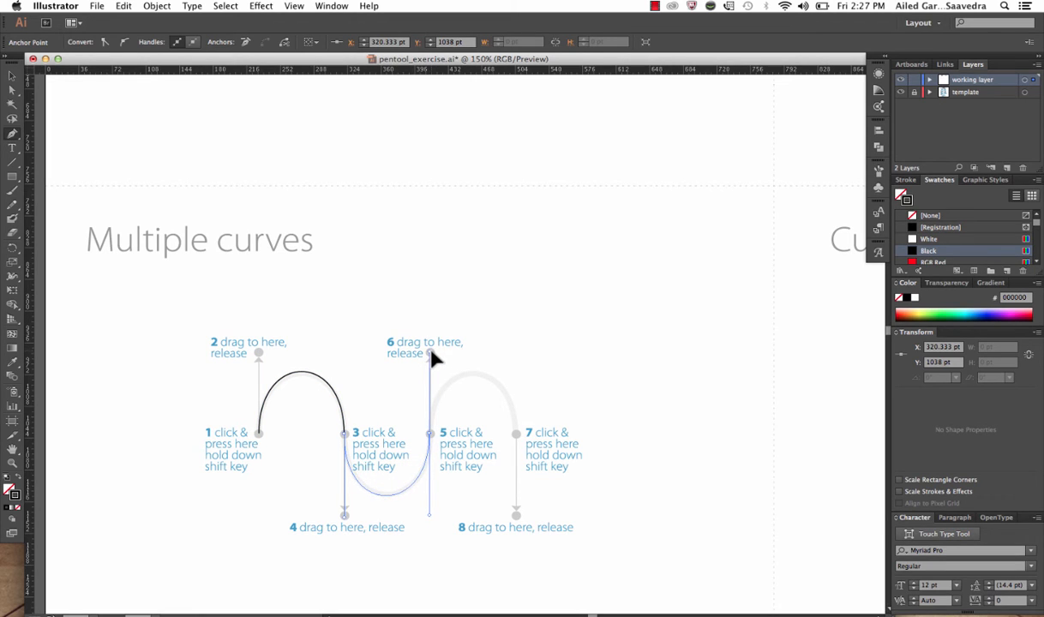
left_click_drag(430, 351, 431, 353)
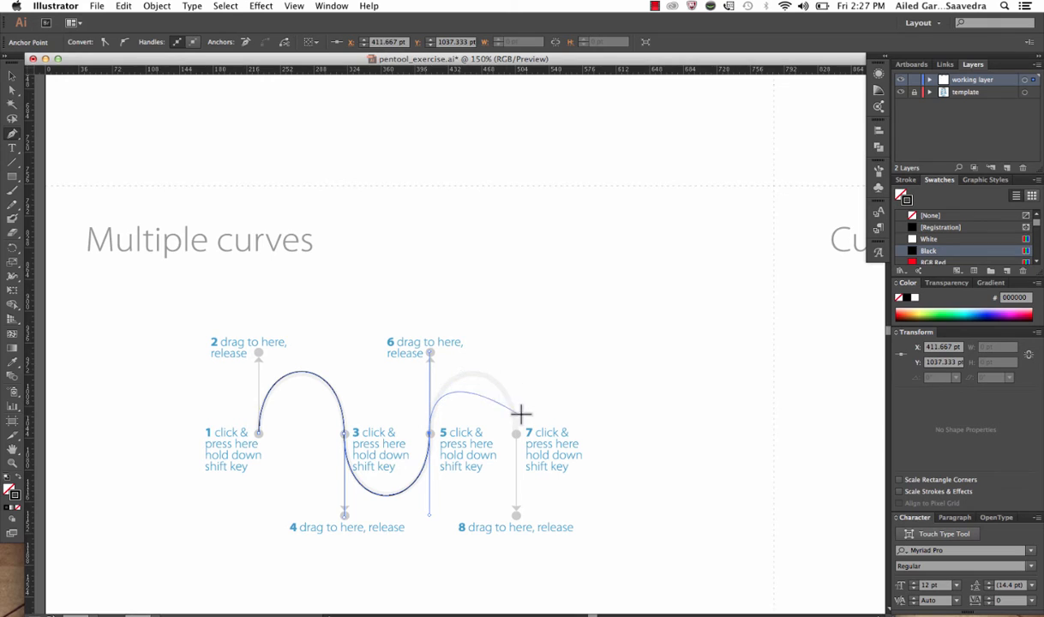
left_click_drag(517, 434, 515, 514)
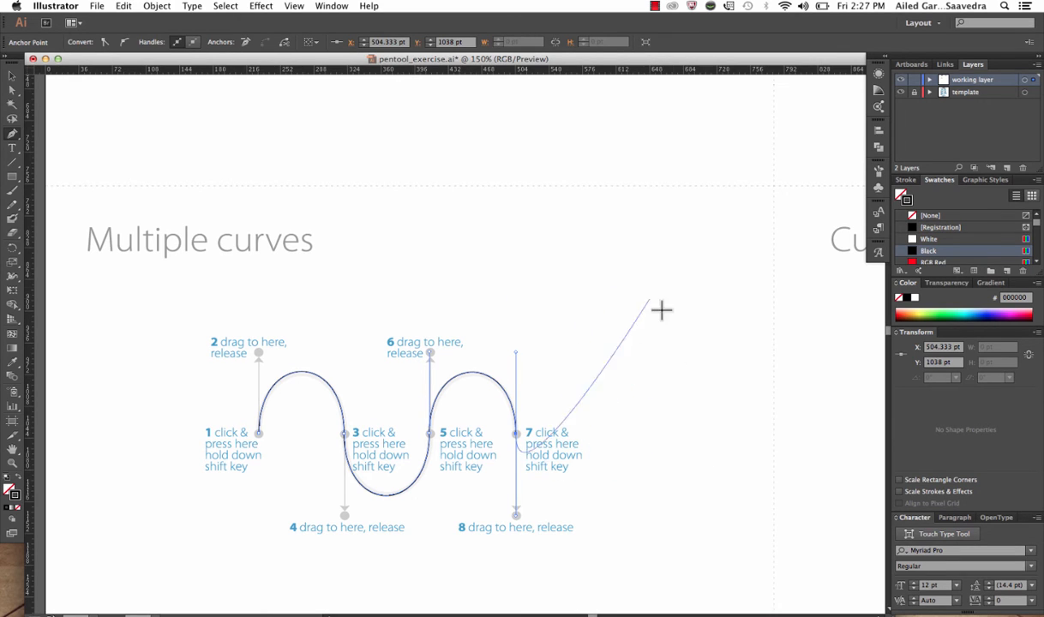
left_click(13, 80)
left_click(517, 268)
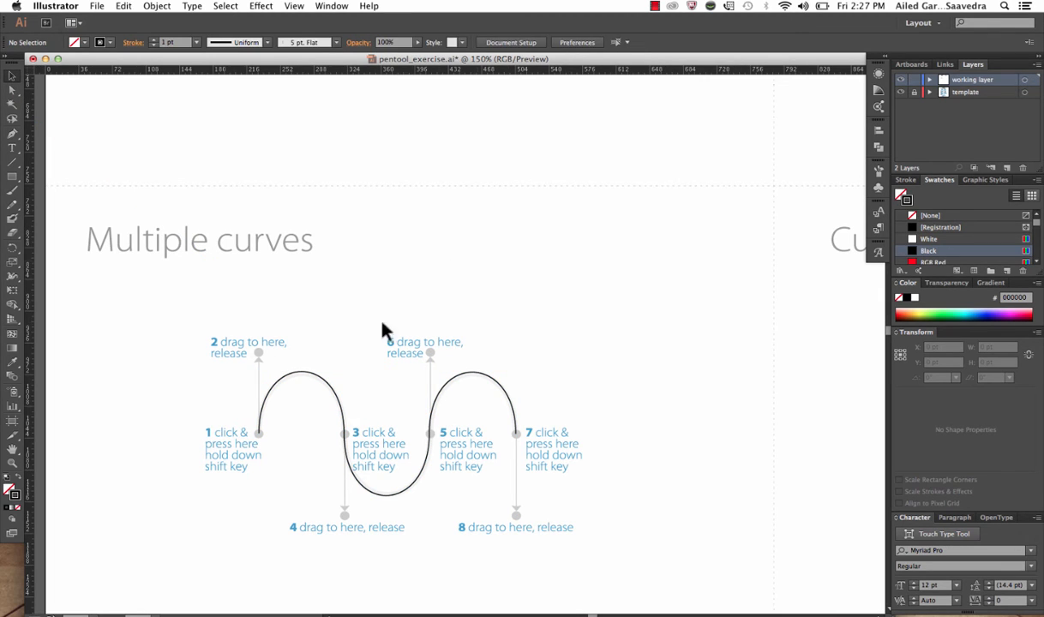
Trace the first two Curves with corner points arcs with the Pen tool, from point 1 through corner point 3 to point 5.
left_click(12, 448)
left_click_drag(645, 324, 433, 317)
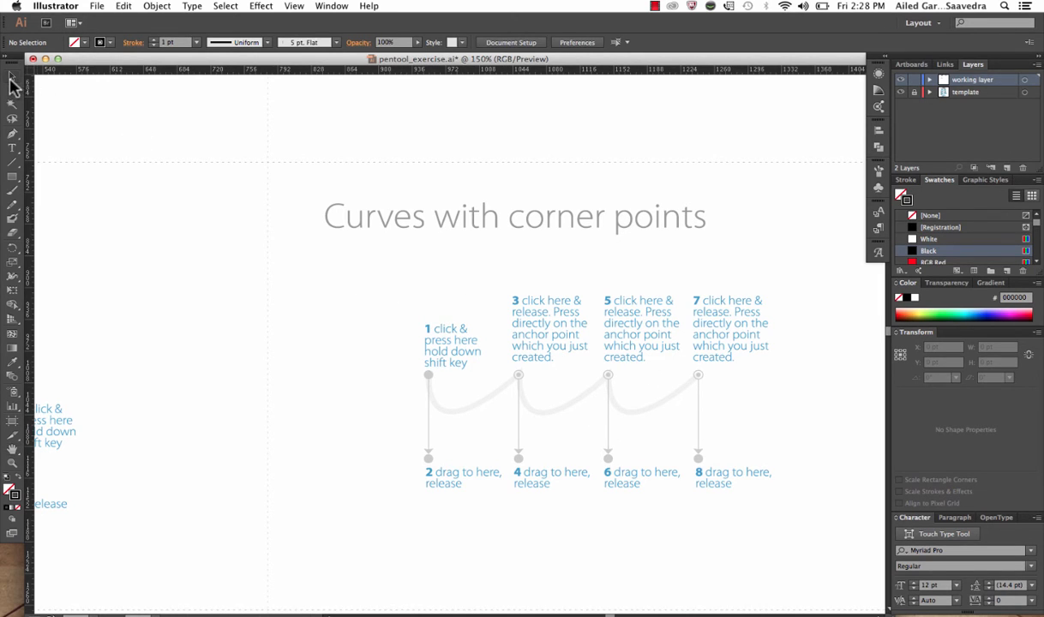
left_click(12, 134)
left_click_drag(429, 375, 427, 458)
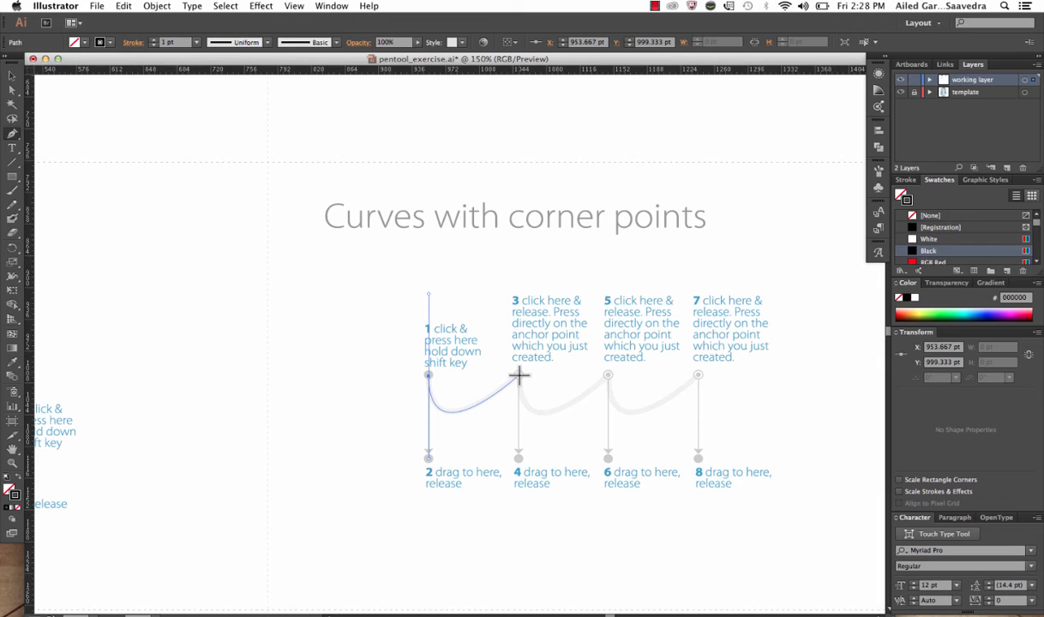
left_click(518, 375)
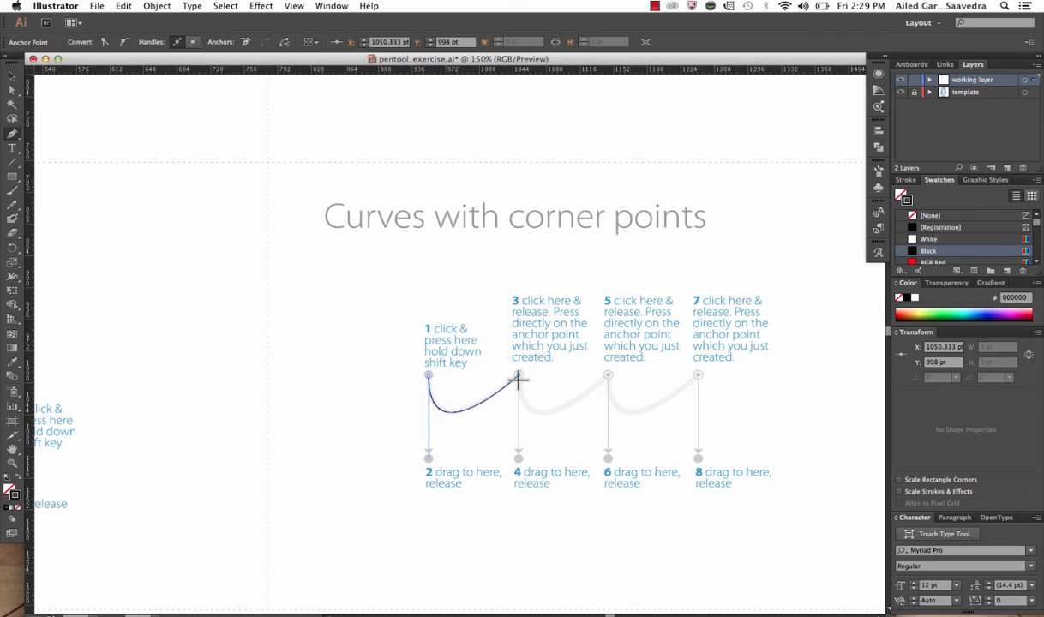
left_click(517, 378)
left_click_drag(519, 376, 518, 455)
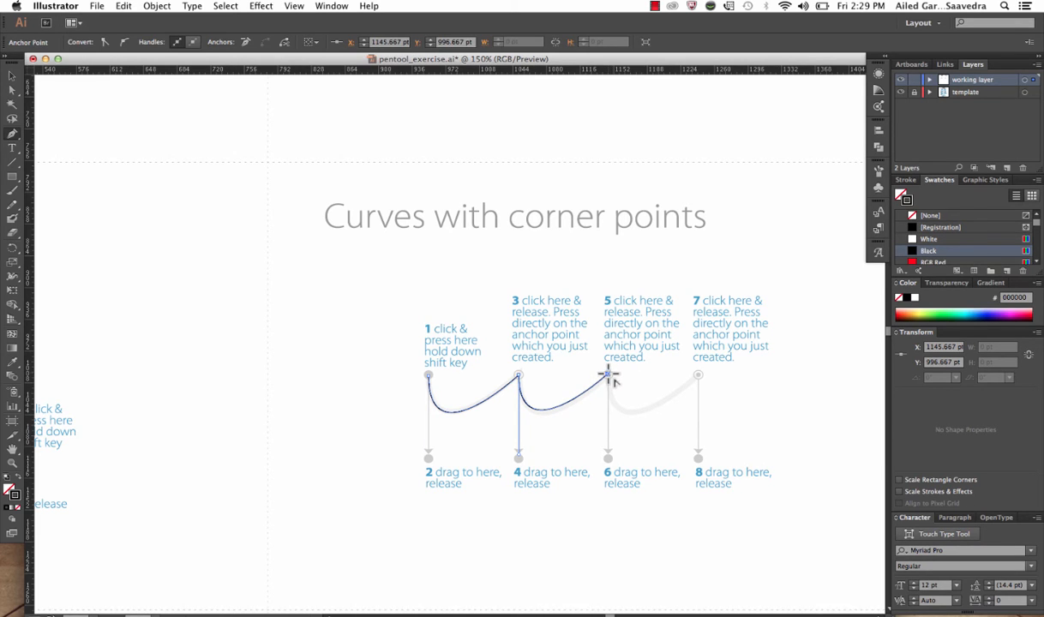
Try to continue the path from corner point 5 with a handle at point 6, and undo the misplaced segment.
left_click(607, 375)
left_click_drag(608, 376, 607, 414)
left_click_drag(607, 460, 608, 458)
left_click(654, 420)
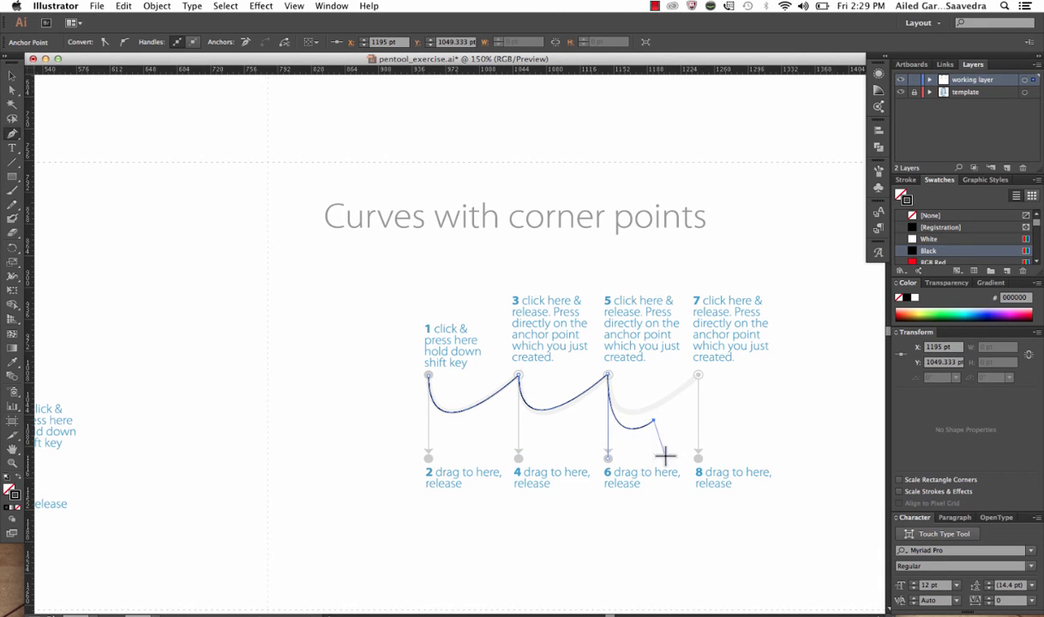
key("ctrl+z")
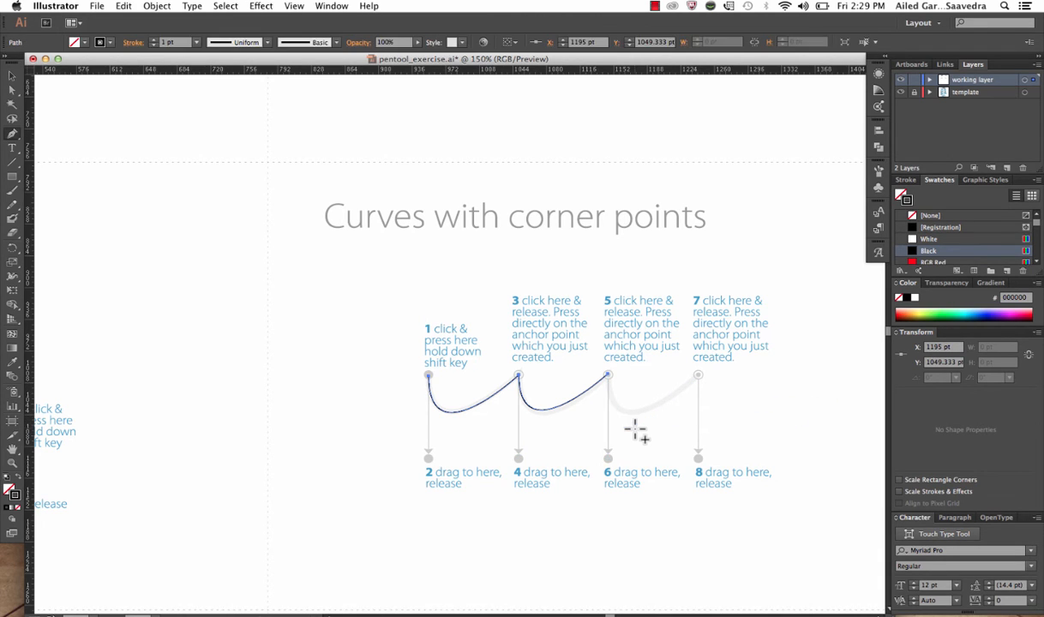
Try again to pull a handle from point 5 to point 6, undo it, and attempt to resume the path.
left_click(608, 377, "ctrl")
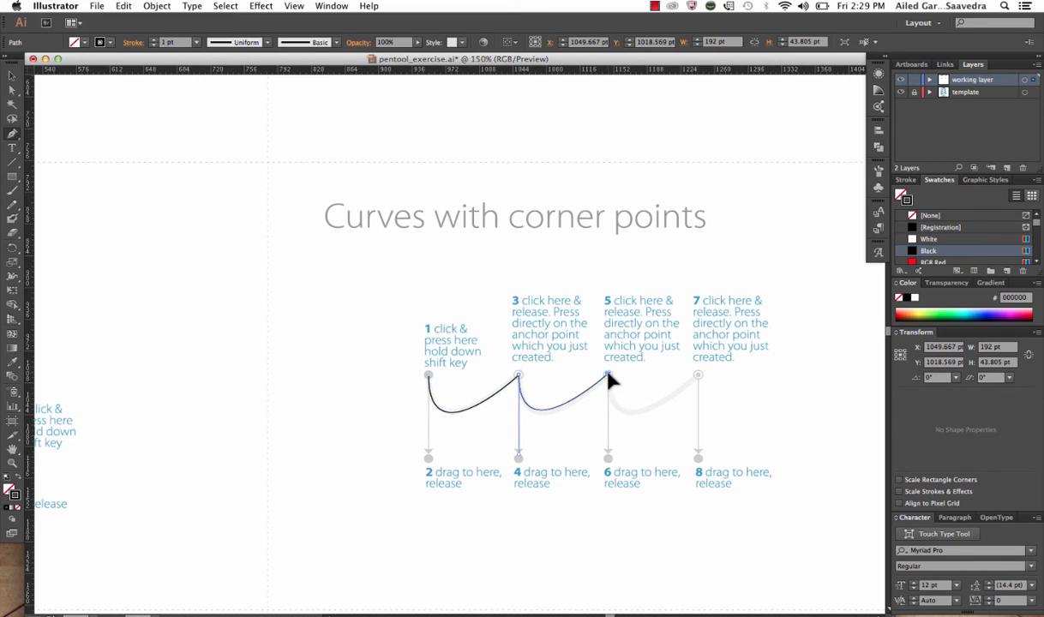
left_click(609, 460, "ctrl")
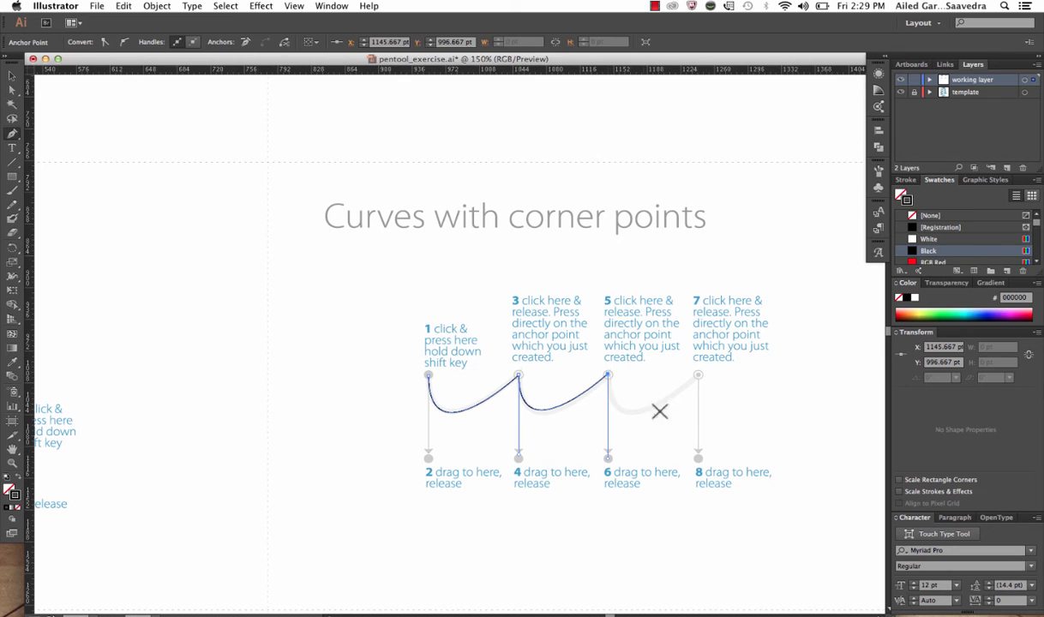
key("super+z")
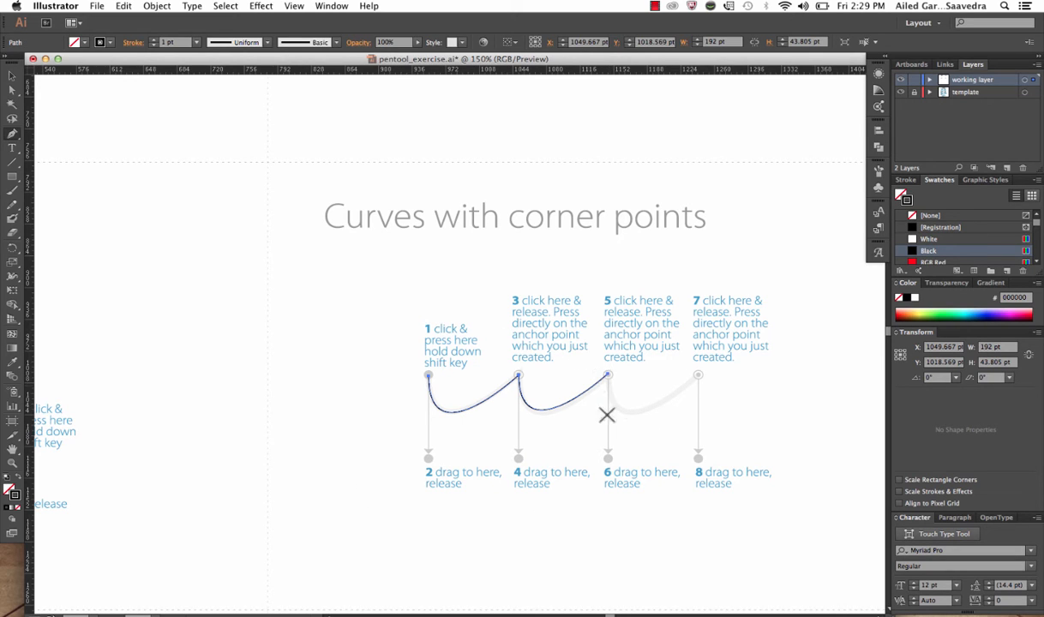
left_click(564, 390, "super")
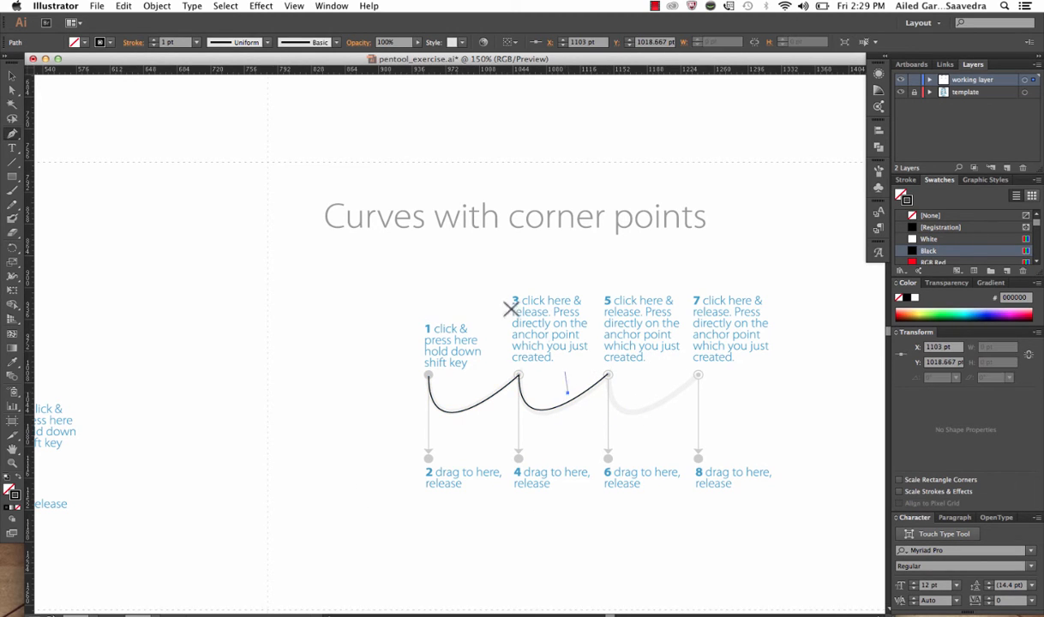
left_click_drag(533, 375, 19, 84)
Delete the unfinished path and the stray short line from the Curves with corner points section.
left_click(12, 75)
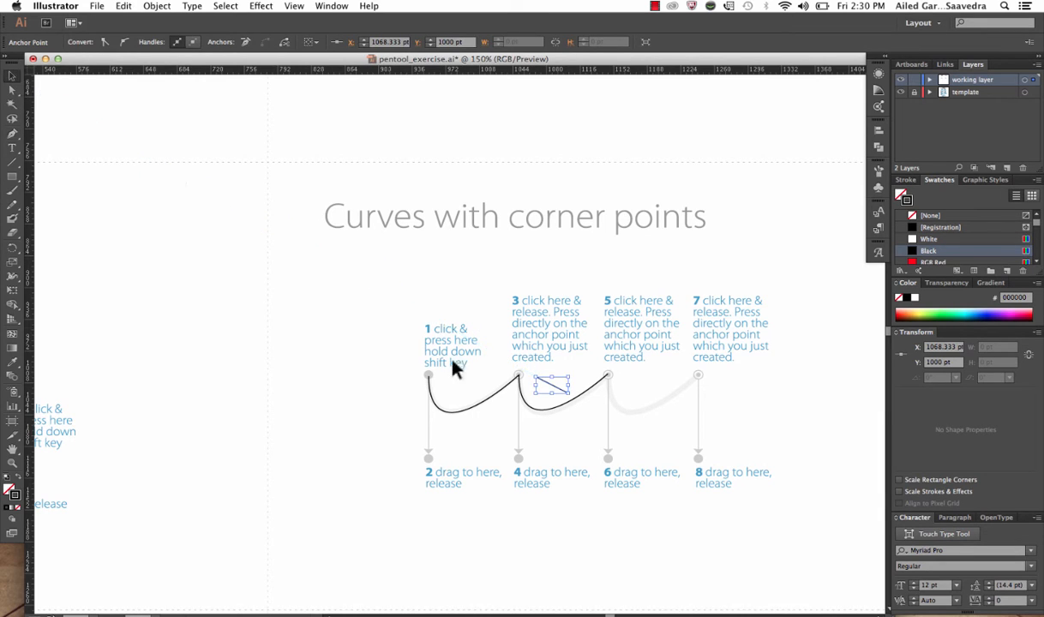
left_click(455, 414)
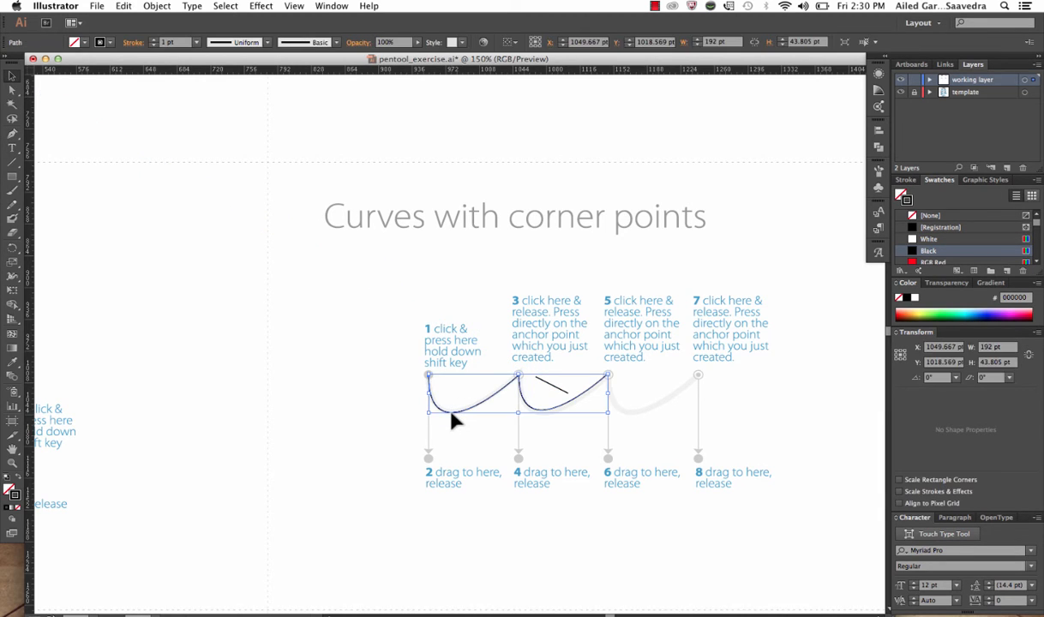
key("Delete")
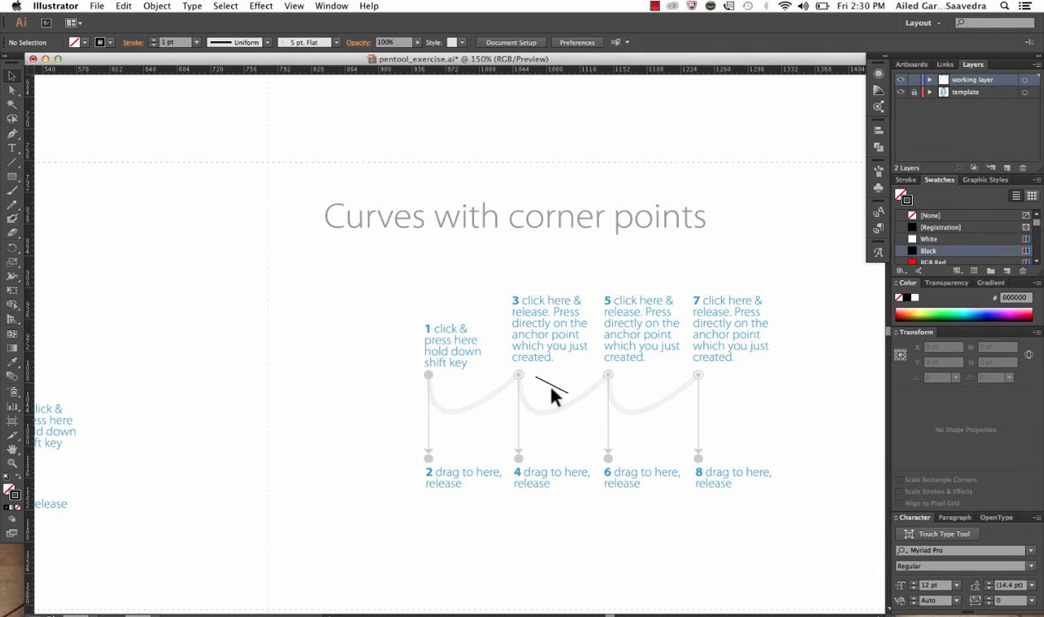
left_click_drag(568, 400, 533, 374)
key("Delete")
Trace the three Curves with corner points arcs with the Pen tool, from point 1 through corner points 3 and 5 to point 7, and deselect the path.
left_click(12, 134)
left_click_drag(432, 445, 429, 459)
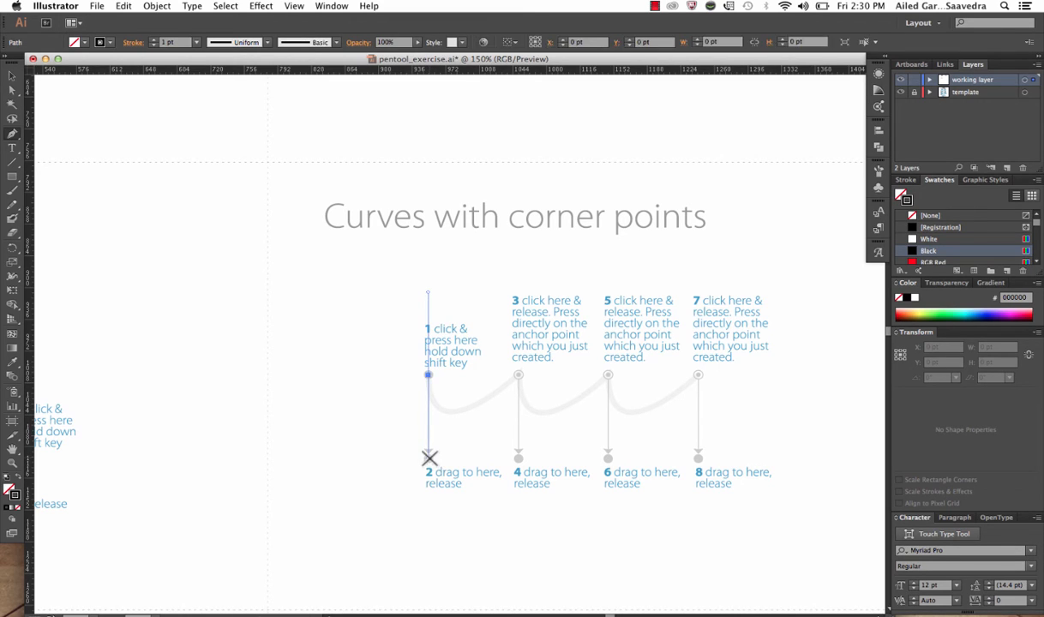
left_click(519, 375)
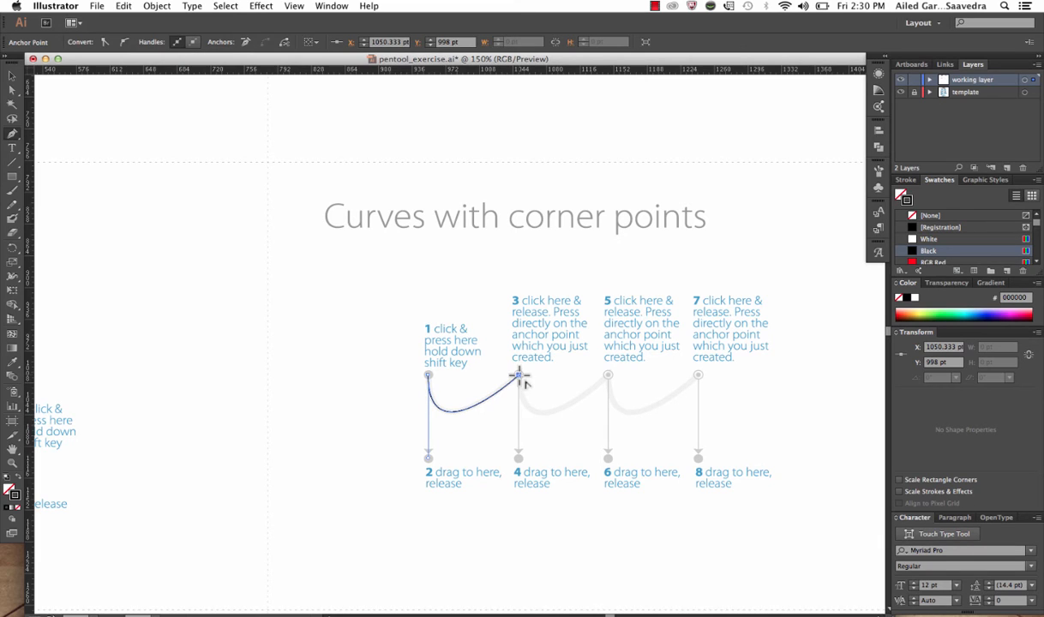
left_click_drag(517, 452, 519, 459)
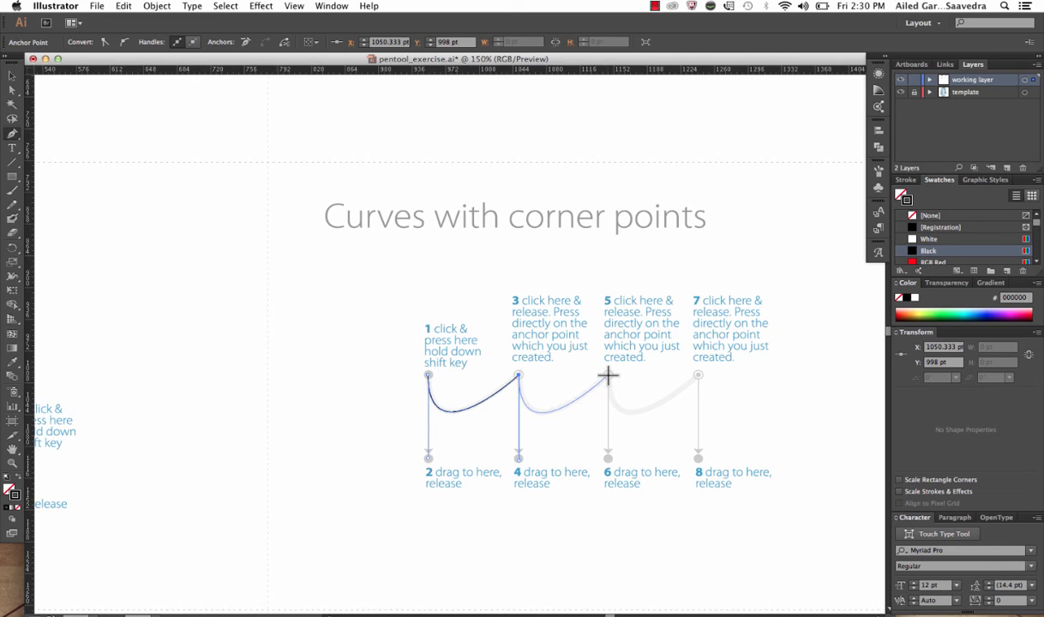
left_click(608, 374)
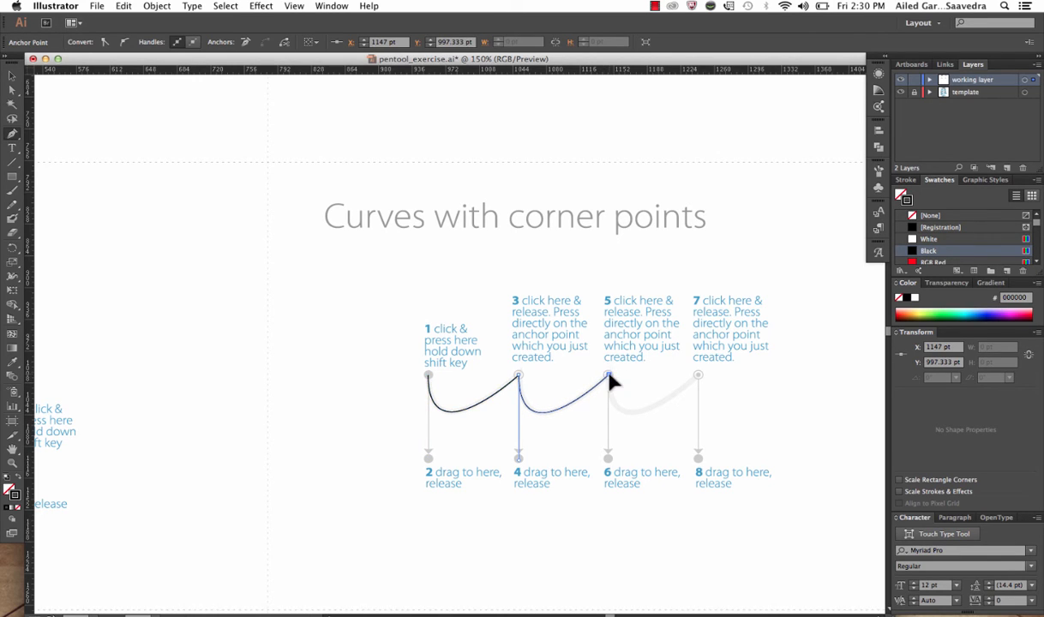
left_click_drag(607, 459, 609, 457)
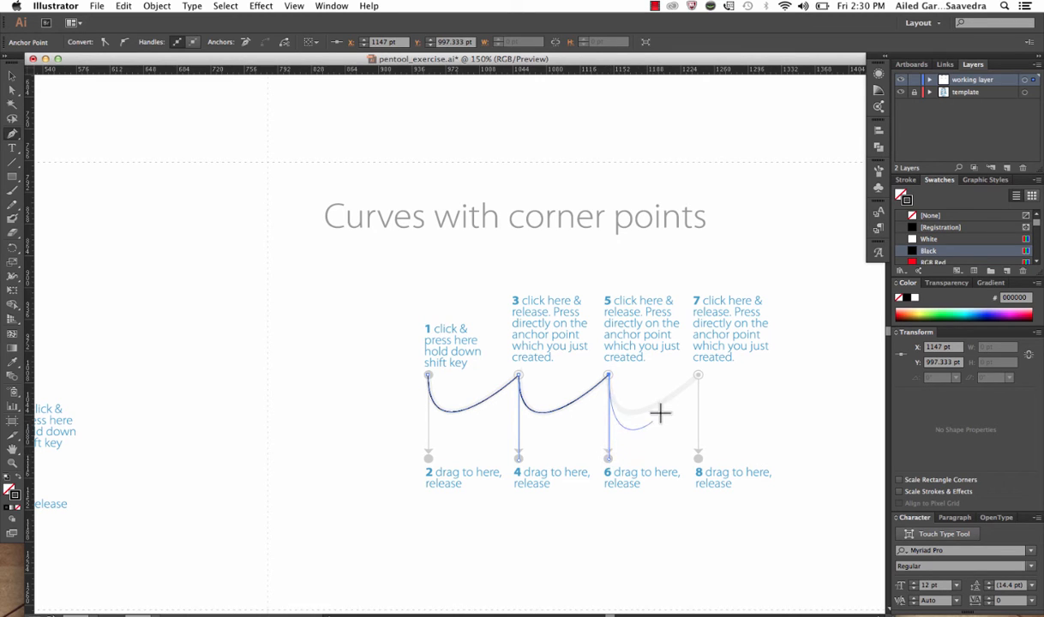
left_click(698, 374)
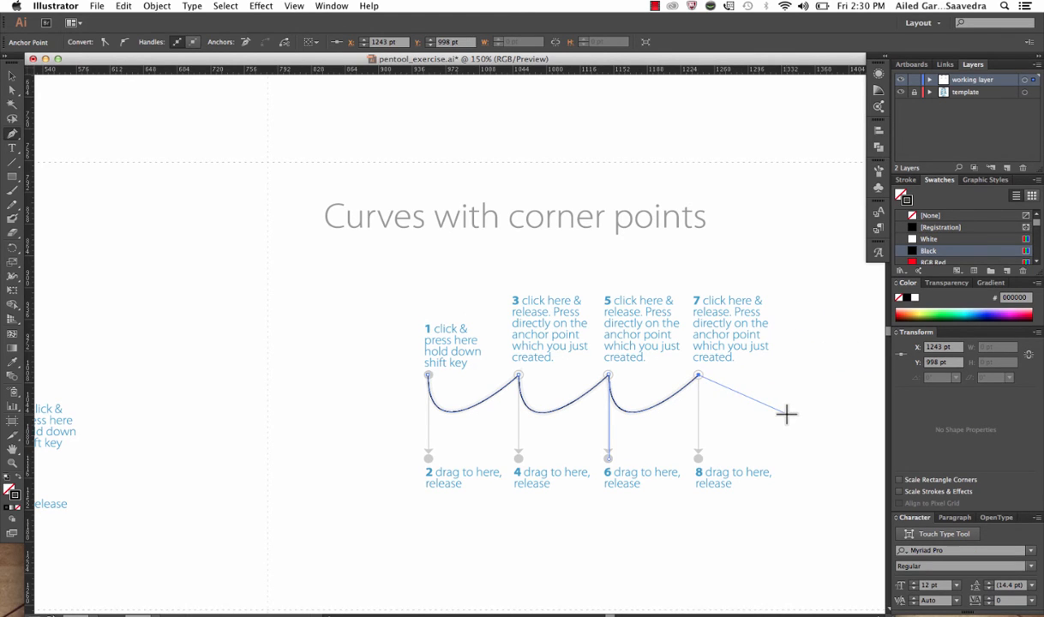
left_click(12, 76)
left_click(514, 219)
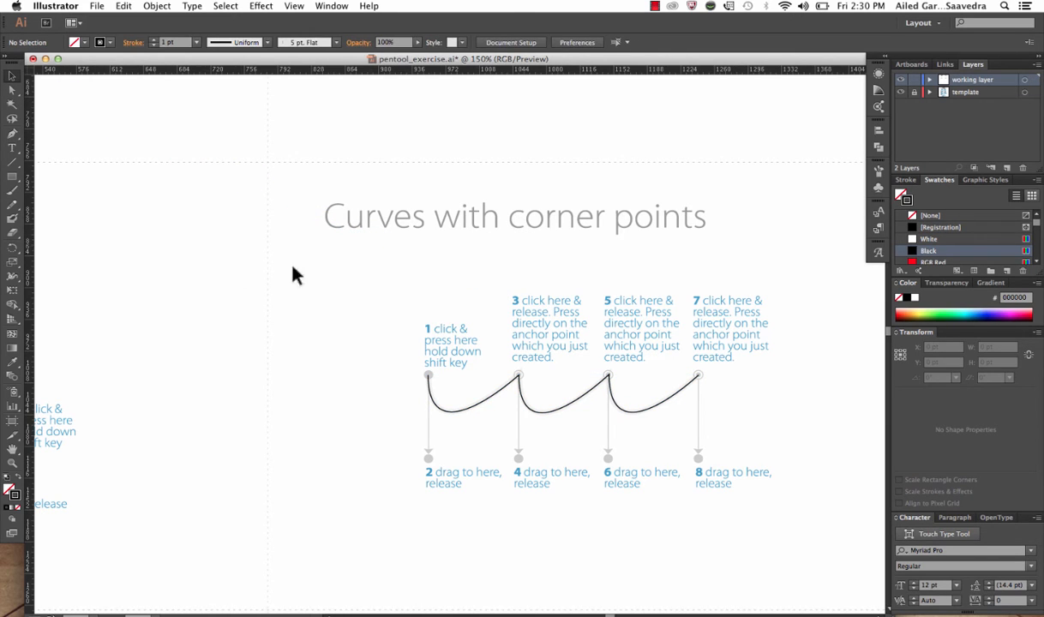
left_click(13, 448)
scroll(477, 221, "right", 10)
scroll(477, 221, "up", 4)
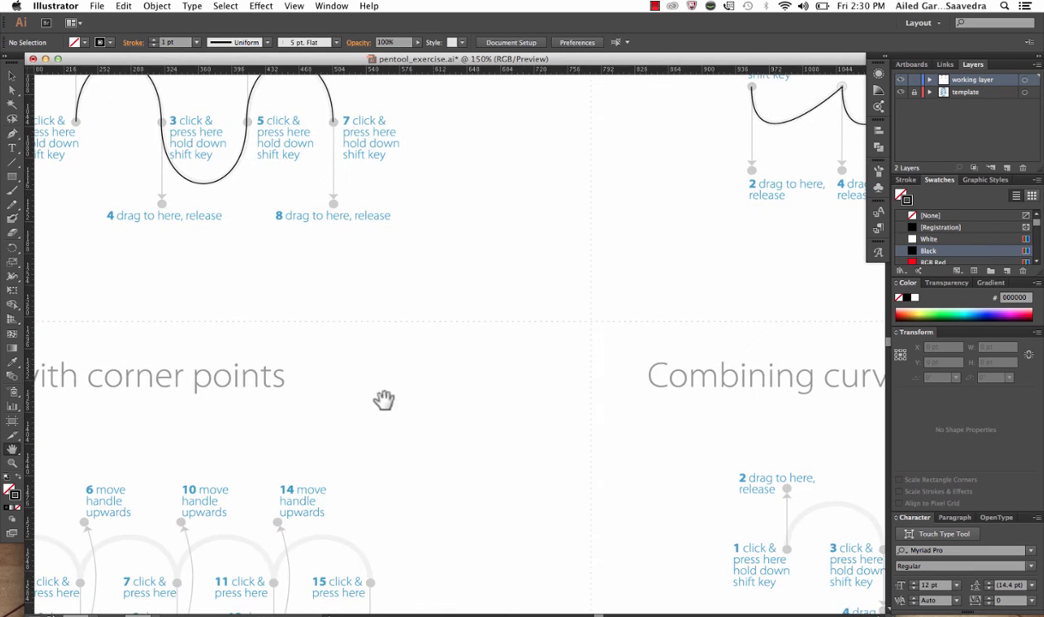
left_click_drag(383, 400, 482, 282)
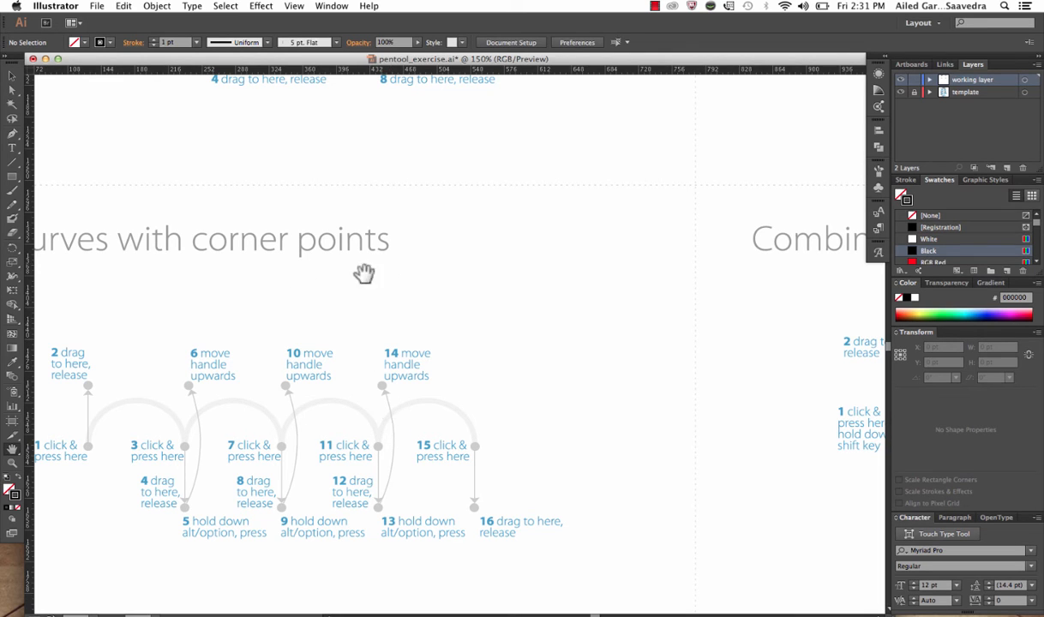
Save the exercise as pentool_exercise.ai on the Desktop in Adobe Illustrator format, replacing the existing file, and close the document.
left_click(97, 6)
left_click(110, 106)
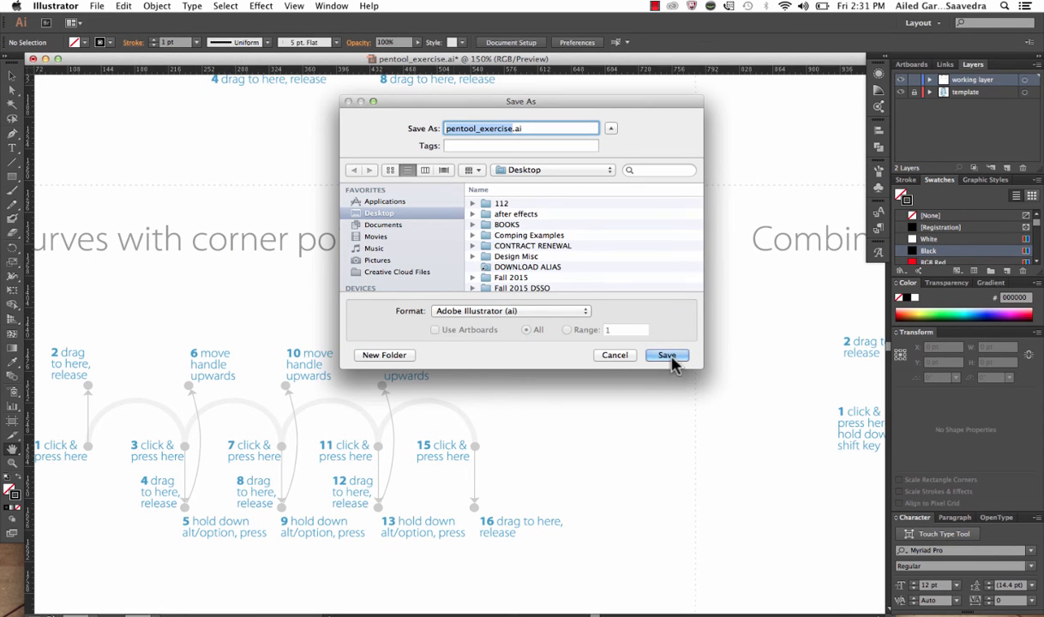
left_click(668, 357)
left_click(613, 179)
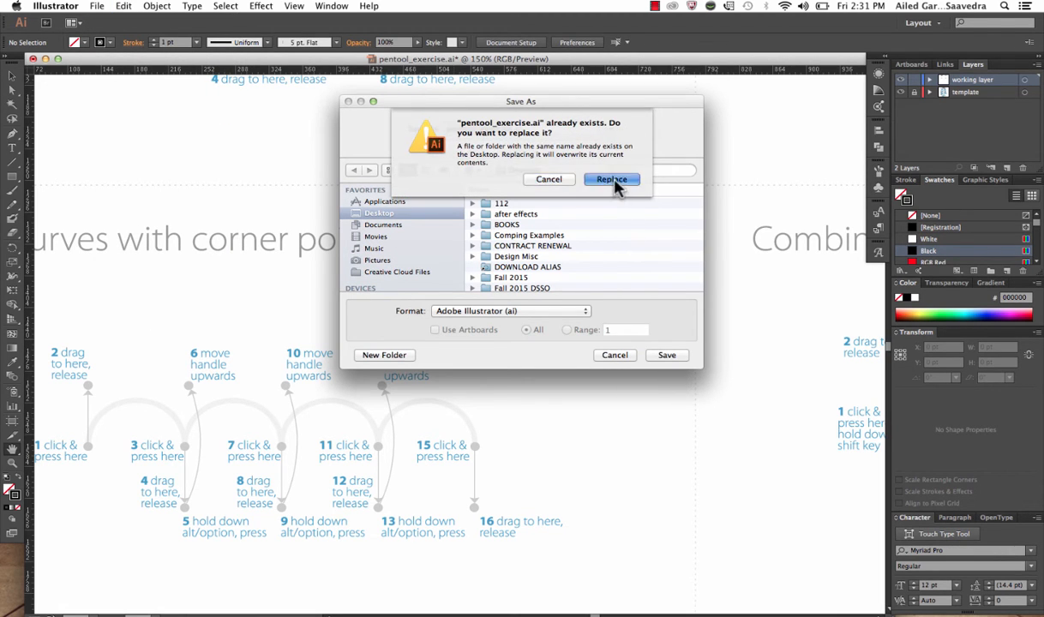
left_click(634, 476)
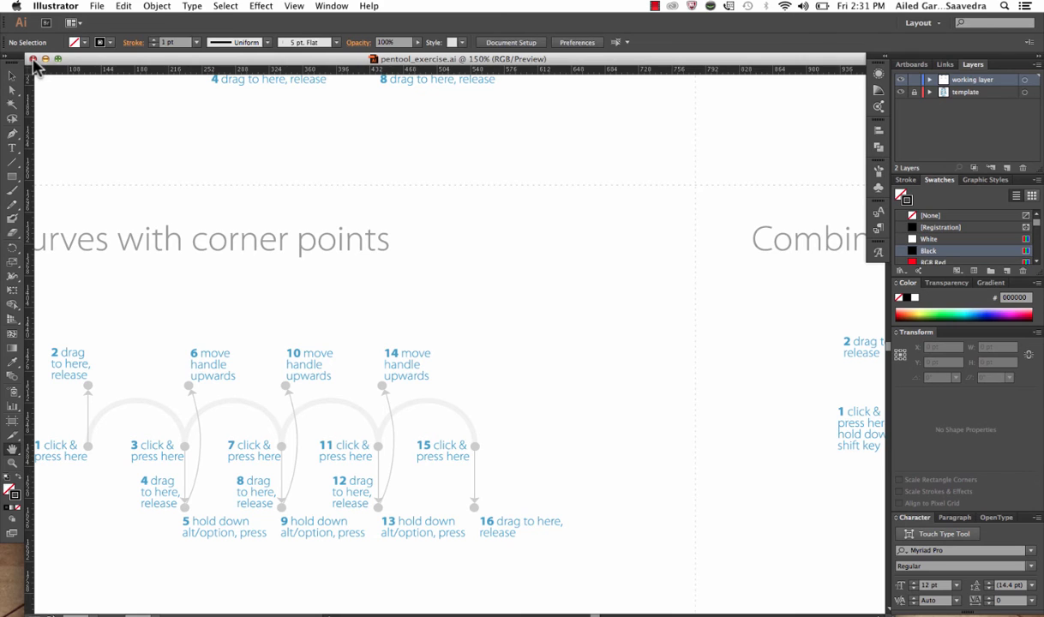
left_click(33, 59)
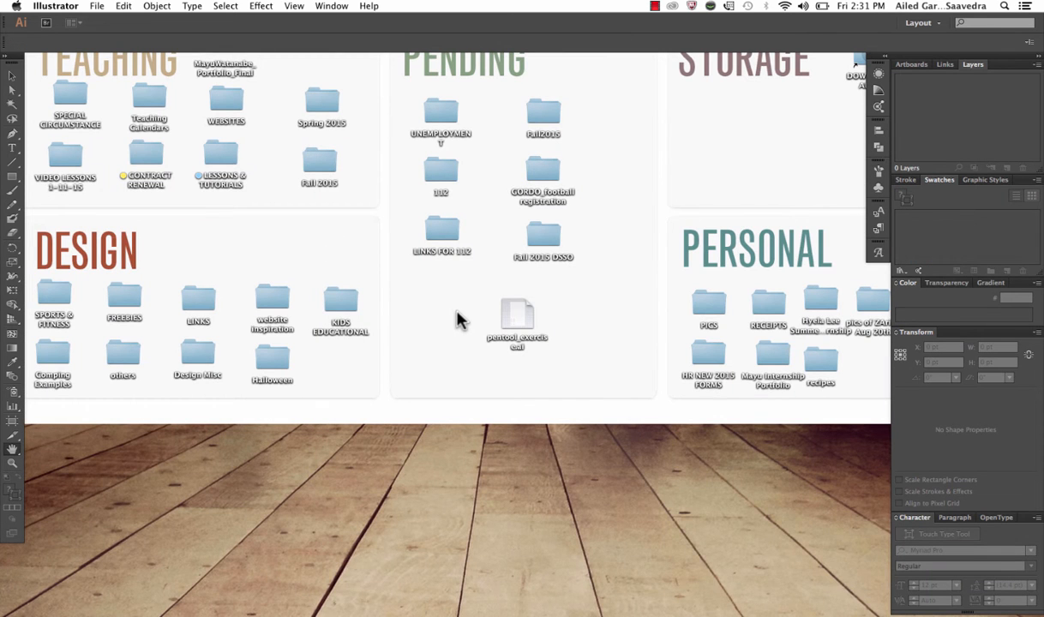
key("super+q")
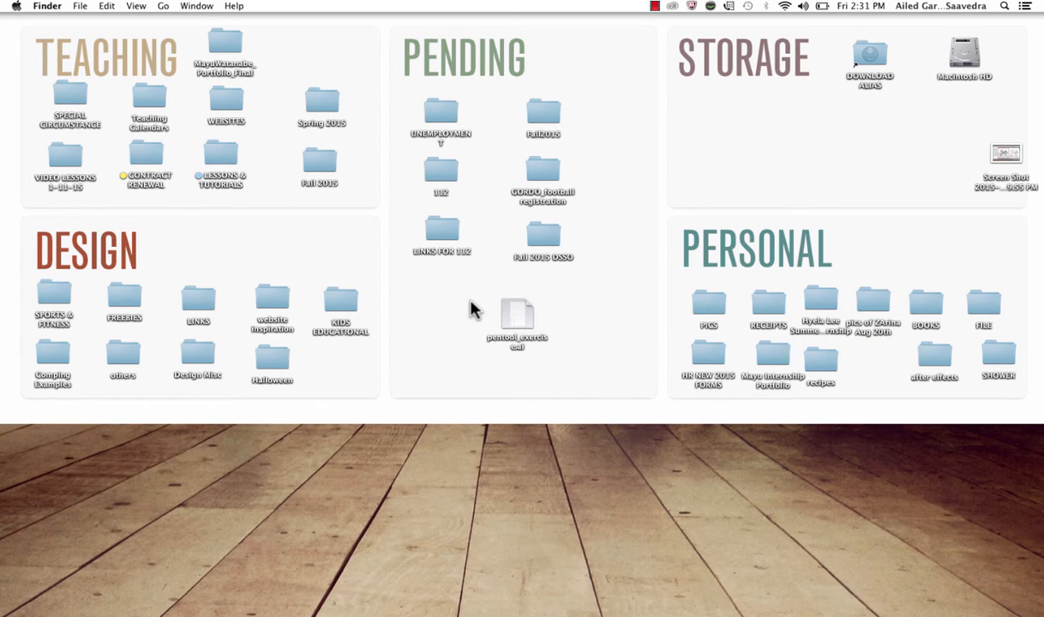
Switch to the Art 112 page in Safari and download the Fish Logo Exercise file to the Desktop as FishExercise.ai.
mouse_move(677, 614)
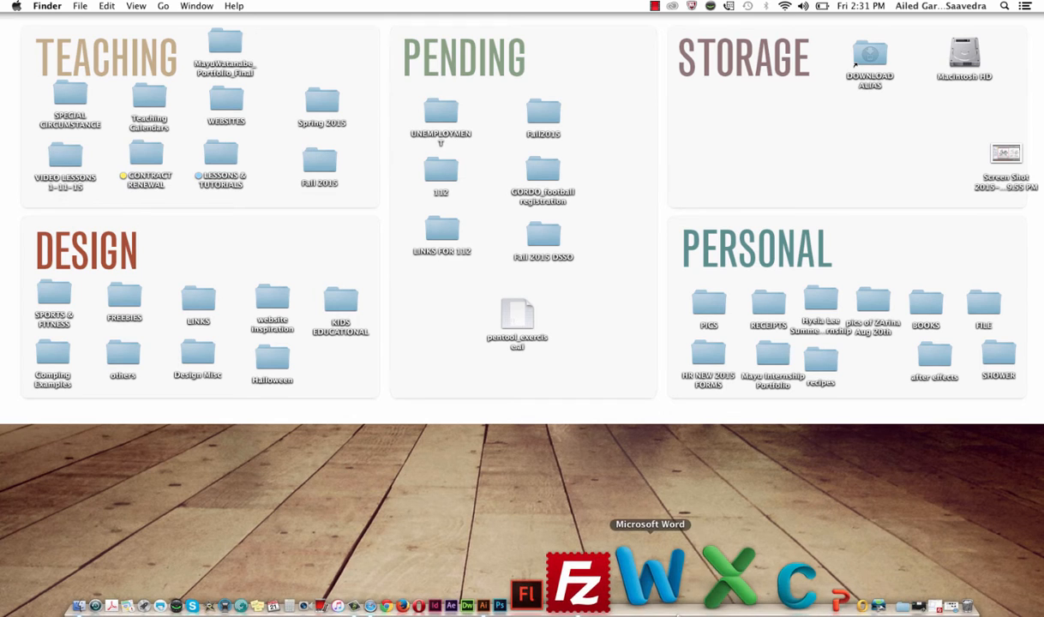
mouse_move(797, 610)
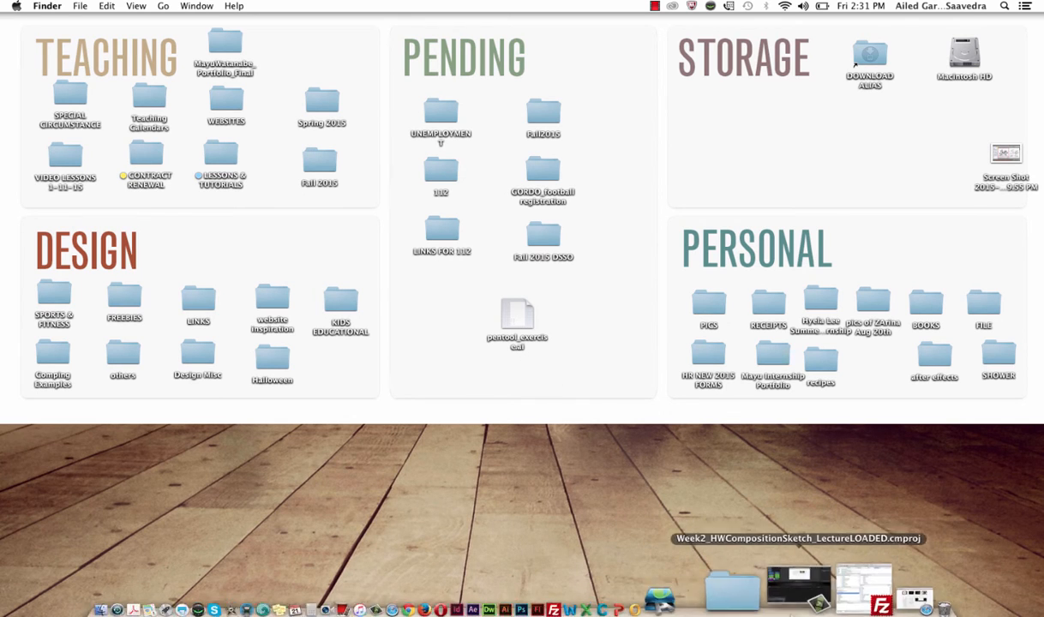
left_click(831, 595)
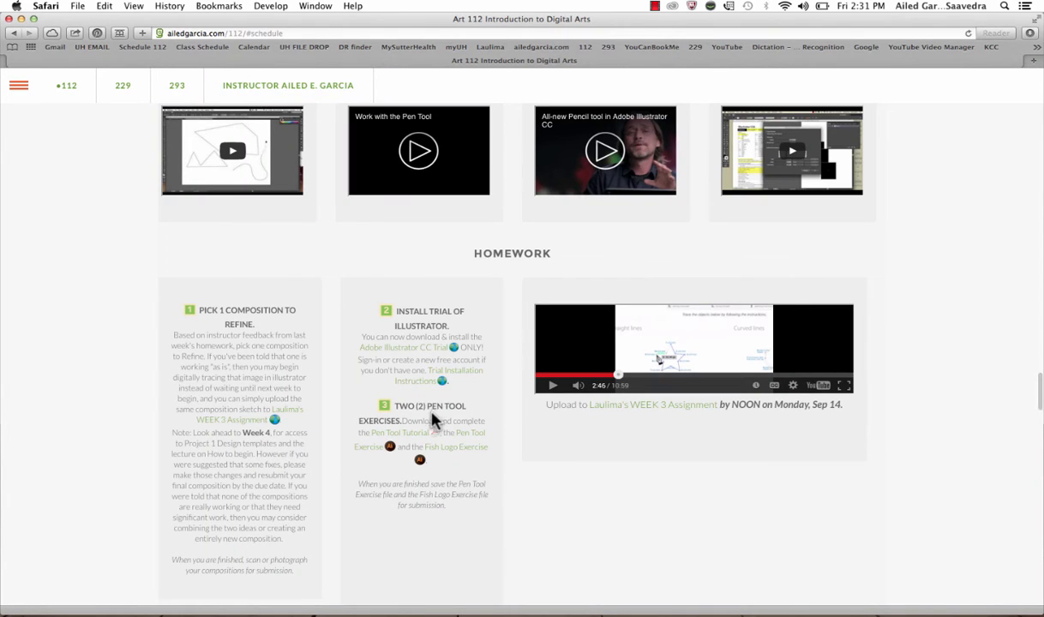
right_click(440, 458)
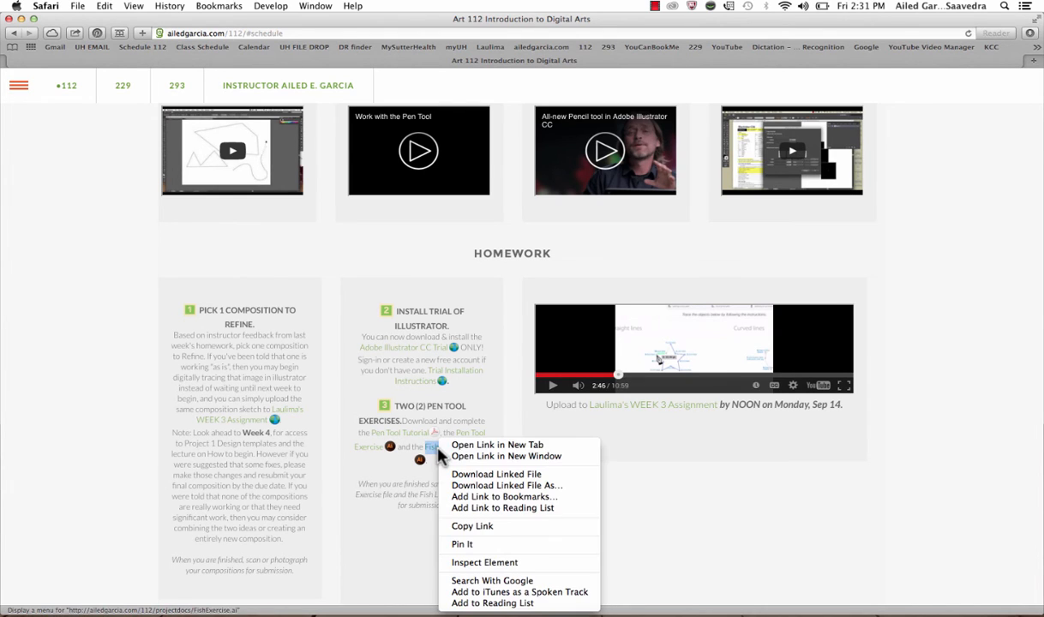
left_click(466, 485)
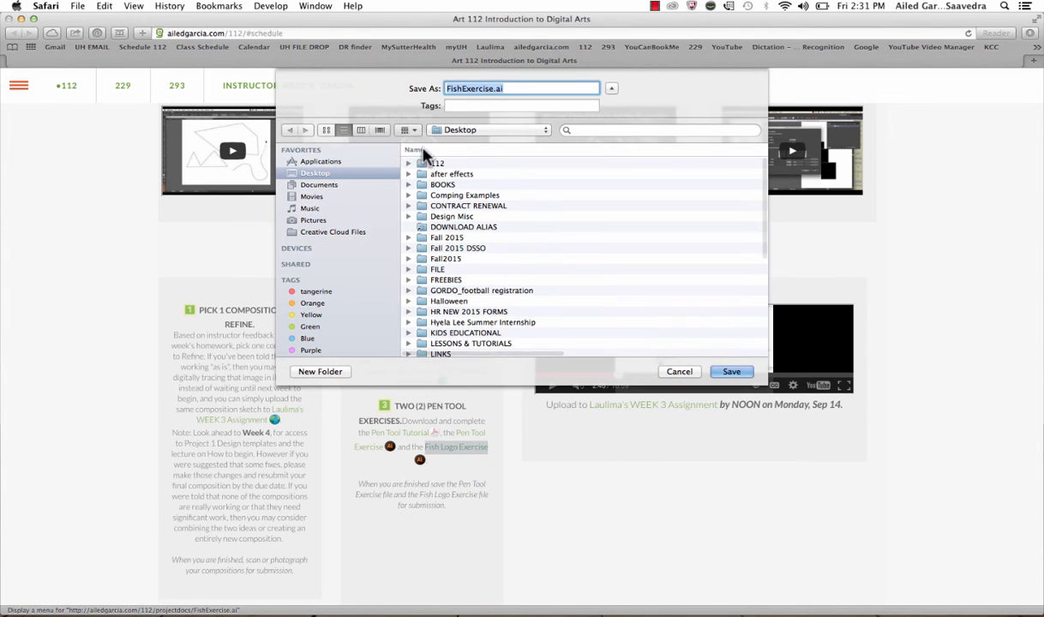
left_click(742, 373)
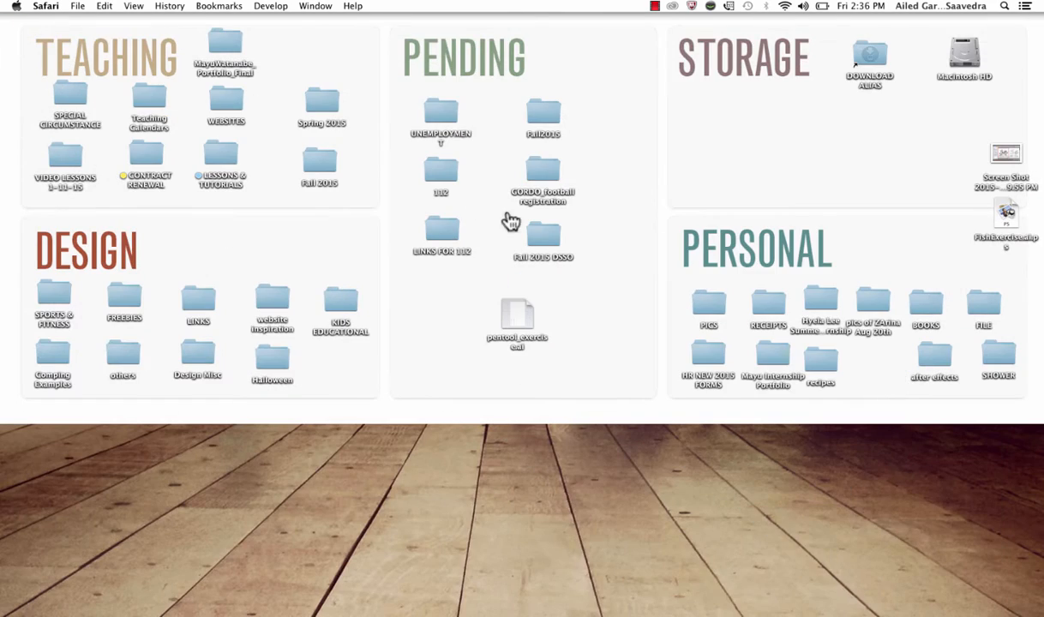
Move the downloaded fish file into the desktop's Storage area and rename it FishExercise.ai, accepting the .ai extension.
left_click(987, 218)
left_click_drag(986, 218, 746, 170)
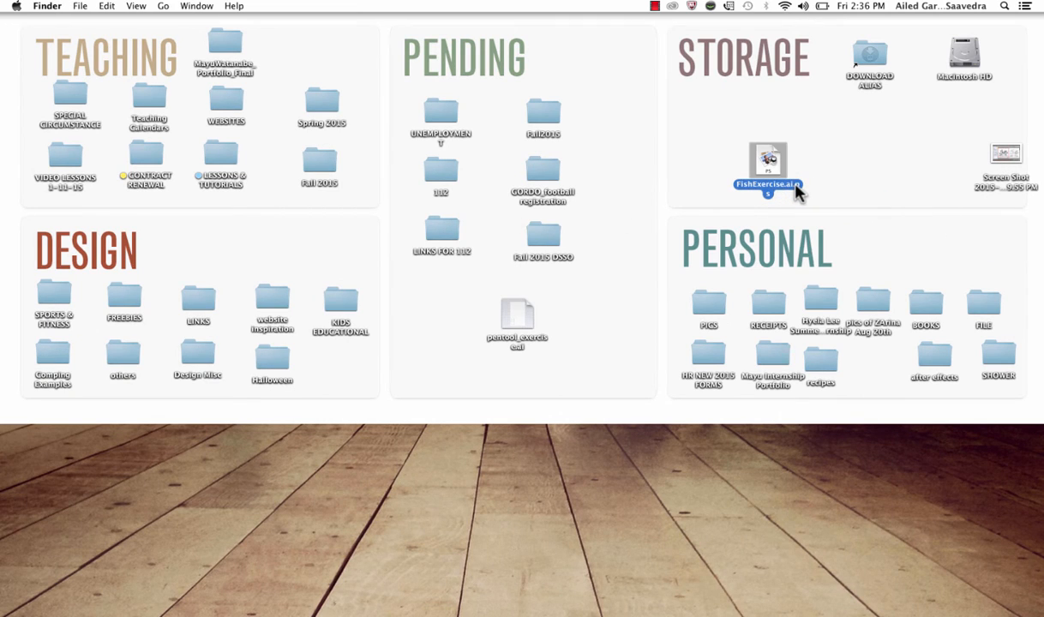
left_click(789, 185)
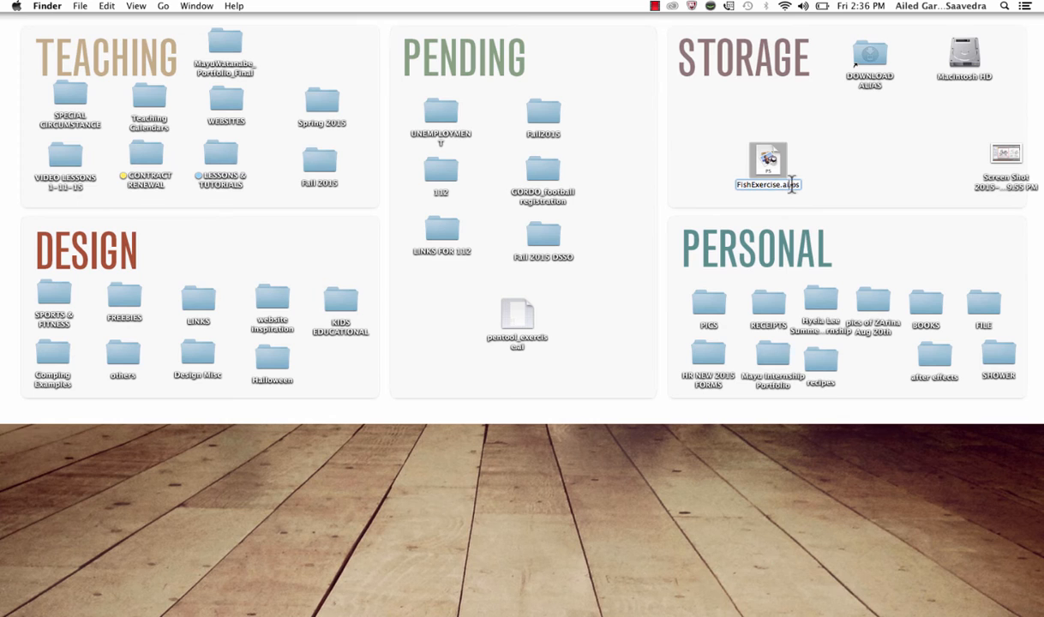
key("BackSpace")
key("BackSpace")
key("BackSpace")
key("Return")
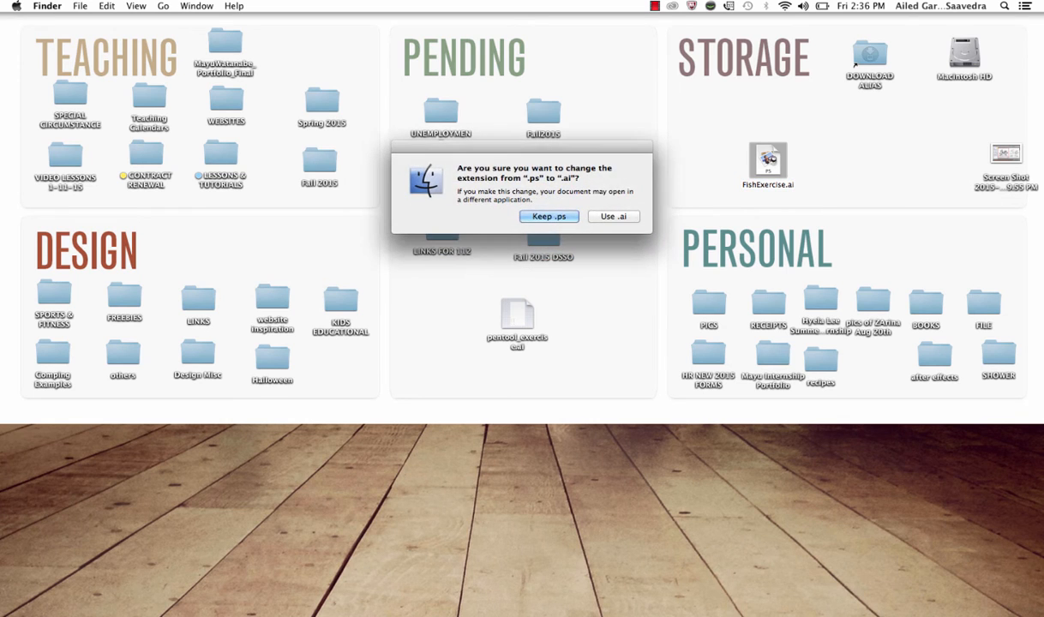
left_click(613, 217)
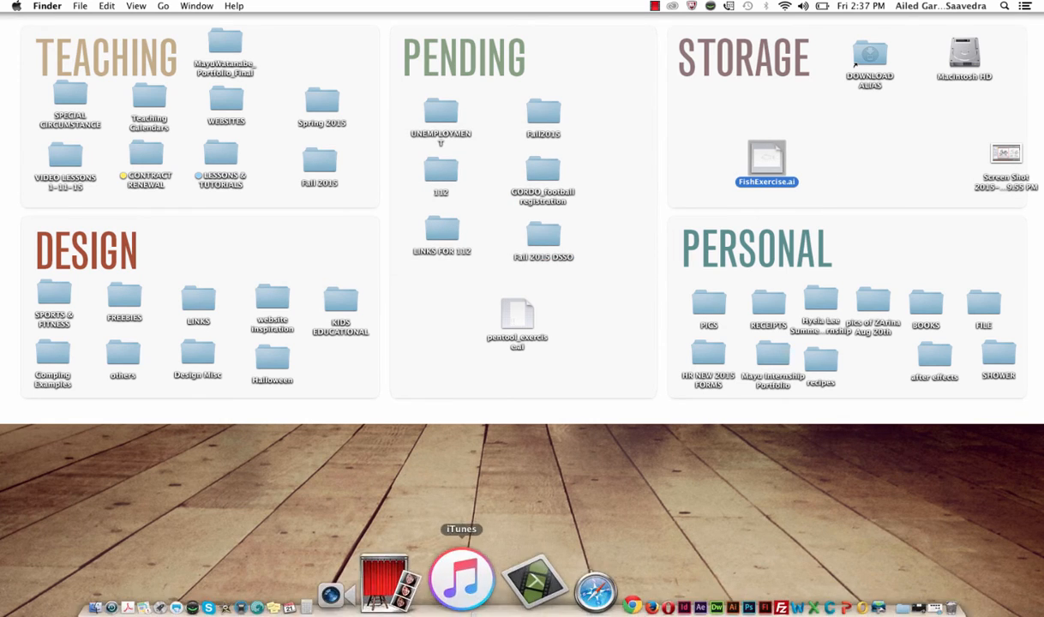
Switch to Illustrator and open FishExercise.ai from the Desktop.
left_click(612, 582)
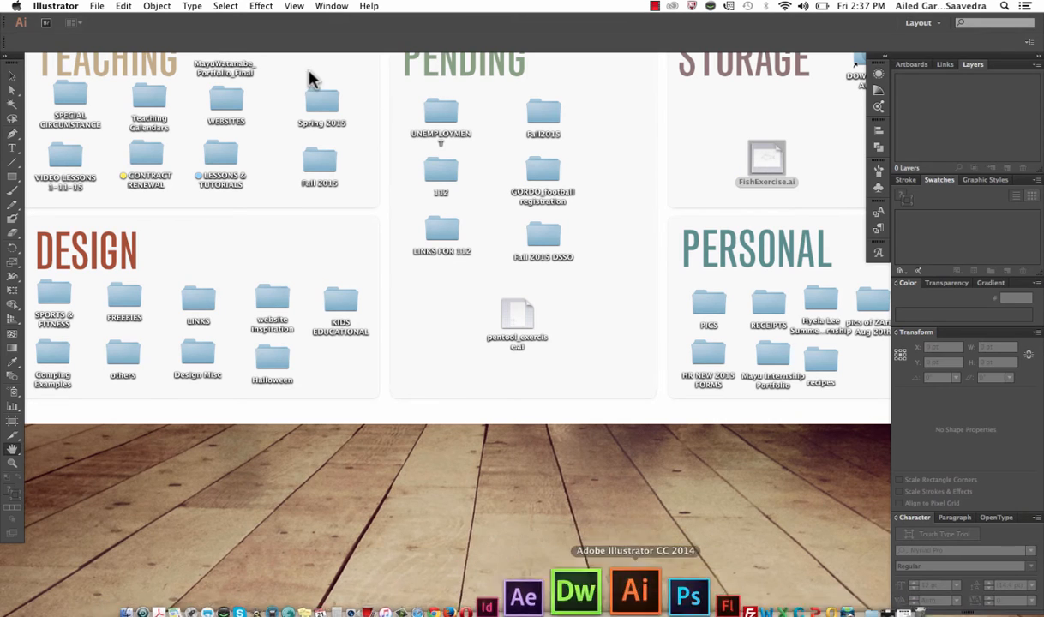
left_click(97, 7)
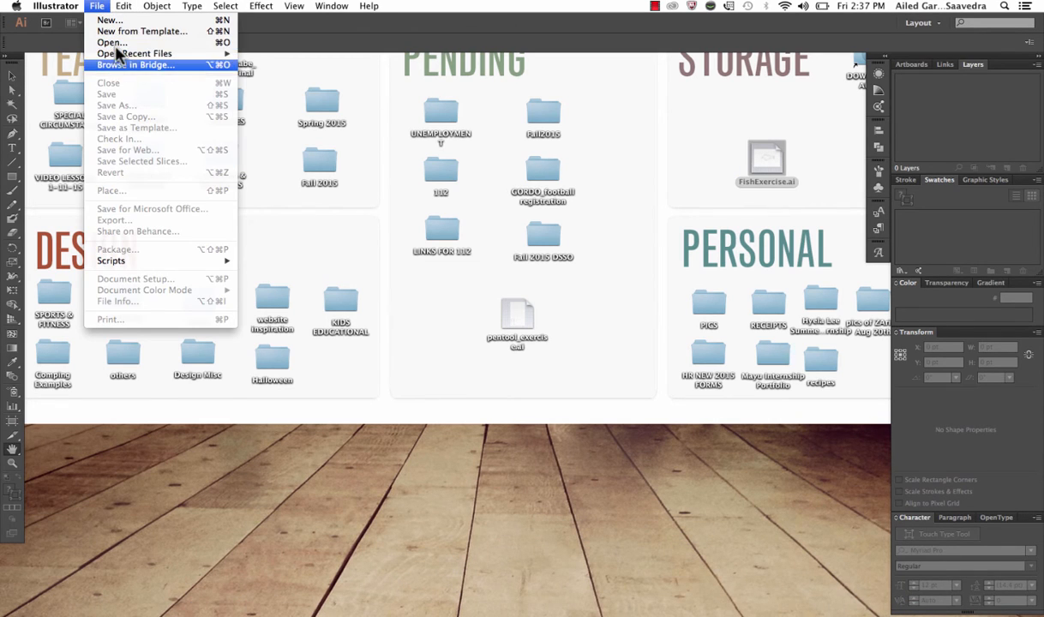
left_click(111, 43)
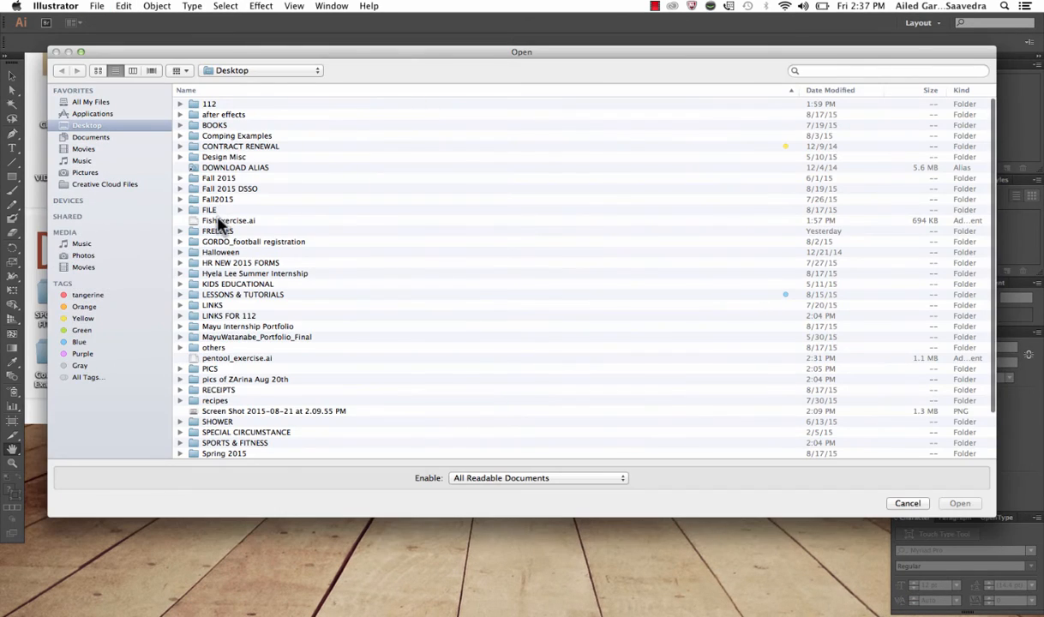
left_click(218, 221)
left_click(951, 503)
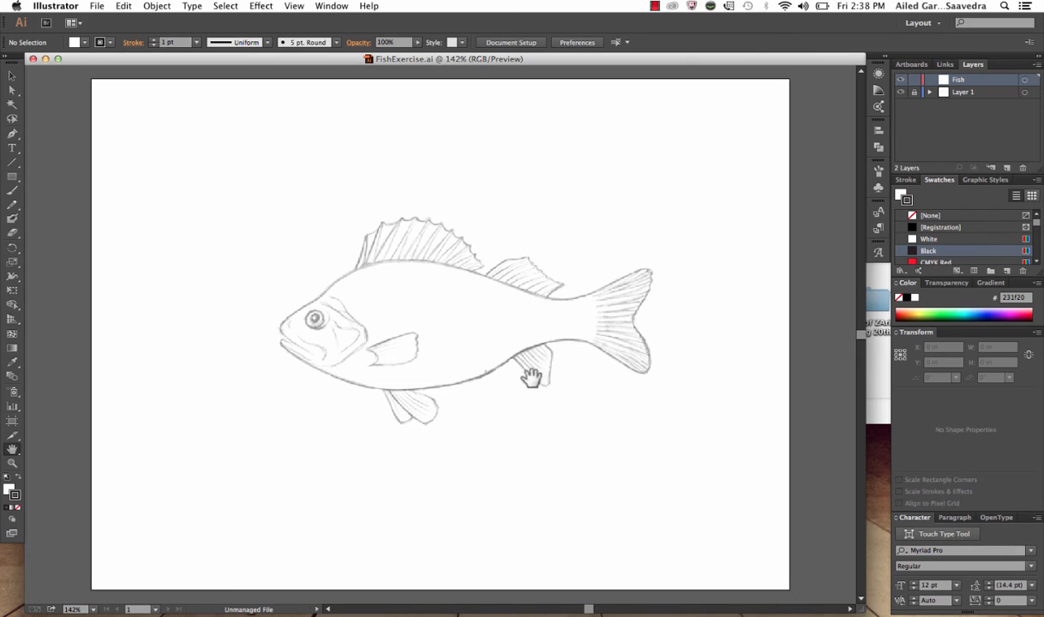
Start tracing the fish sketch on the Fish layer with the Pen tool, from the tip of the snout up to the forehead above the eye.
left_click(12, 463)
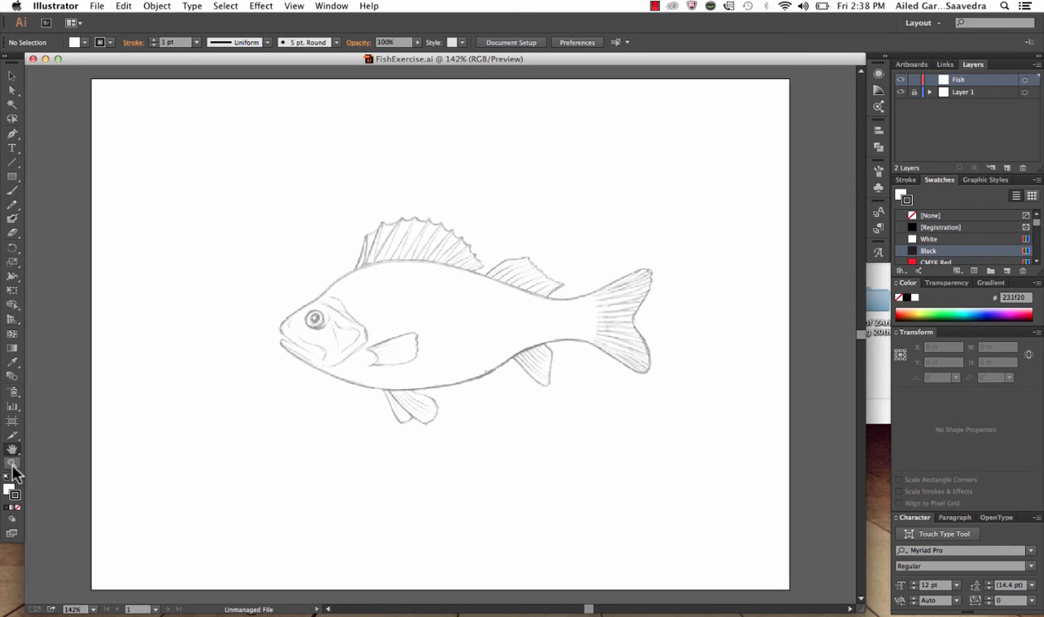
left_click(457, 338)
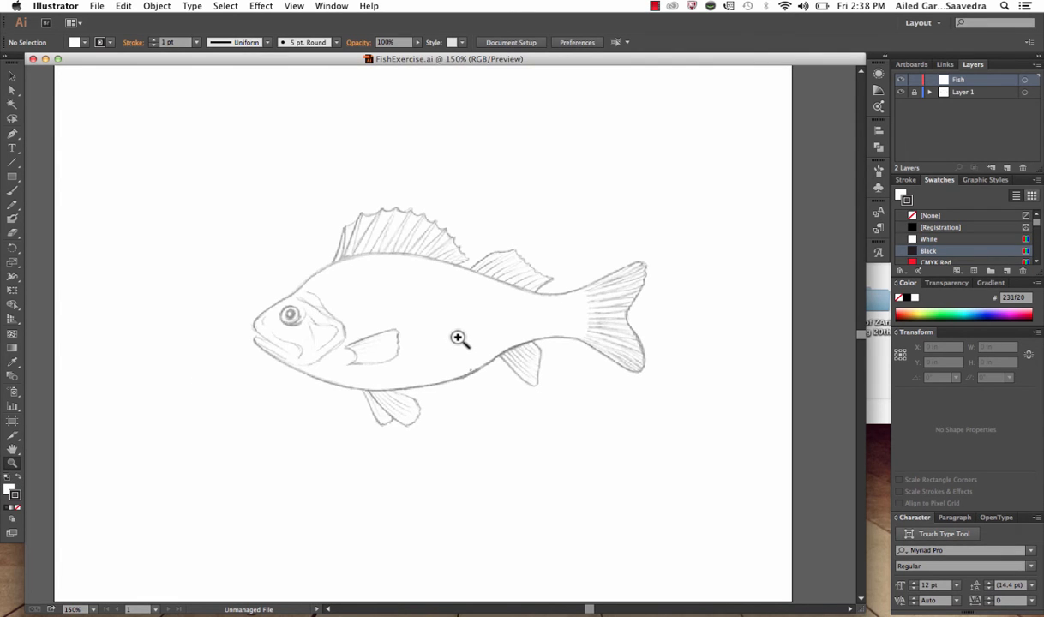
left_click(401, 314)
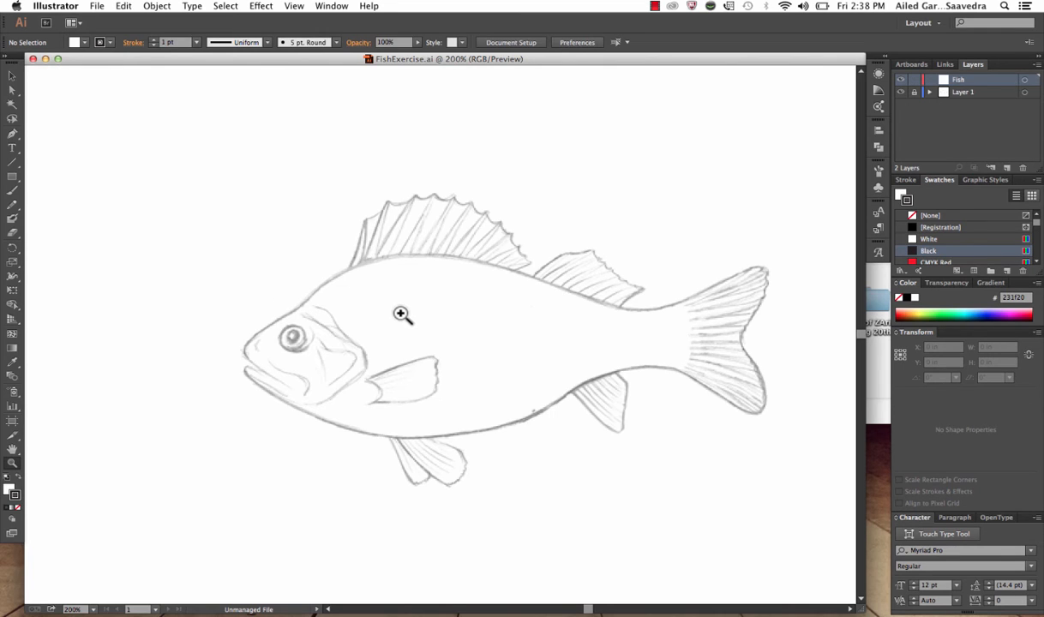
left_click(12, 448)
mouse_move(493, 372)
left_mouse_down()
mouse_move(435, 378)
mouse_move(422, 364)
mouse_move(436, 359)
left_mouse_up()
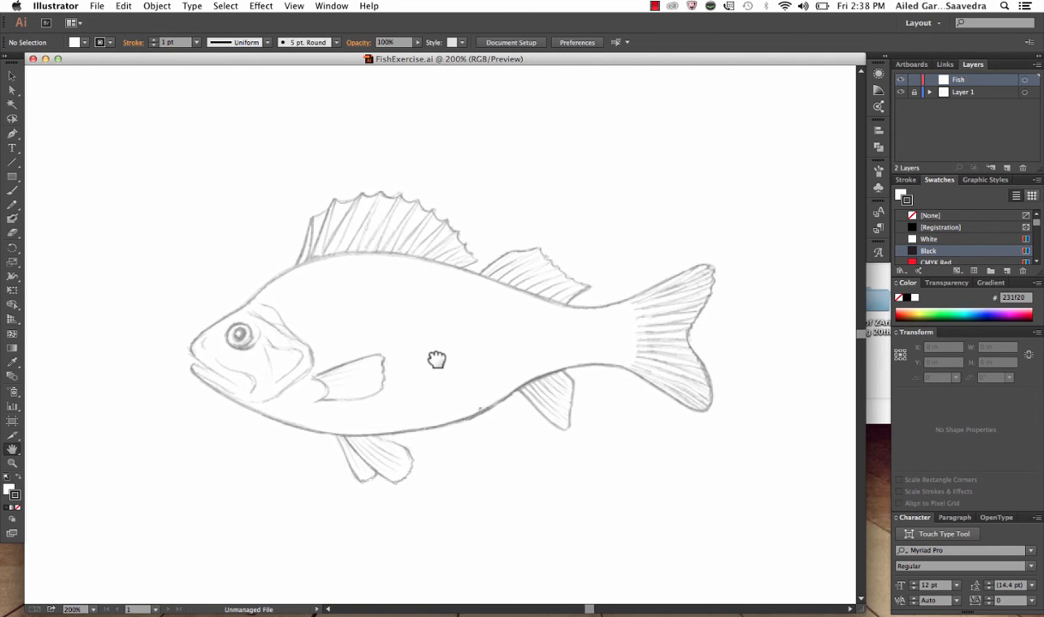
left_click(11, 76)
left_click(13, 134)
left_click(190, 344)
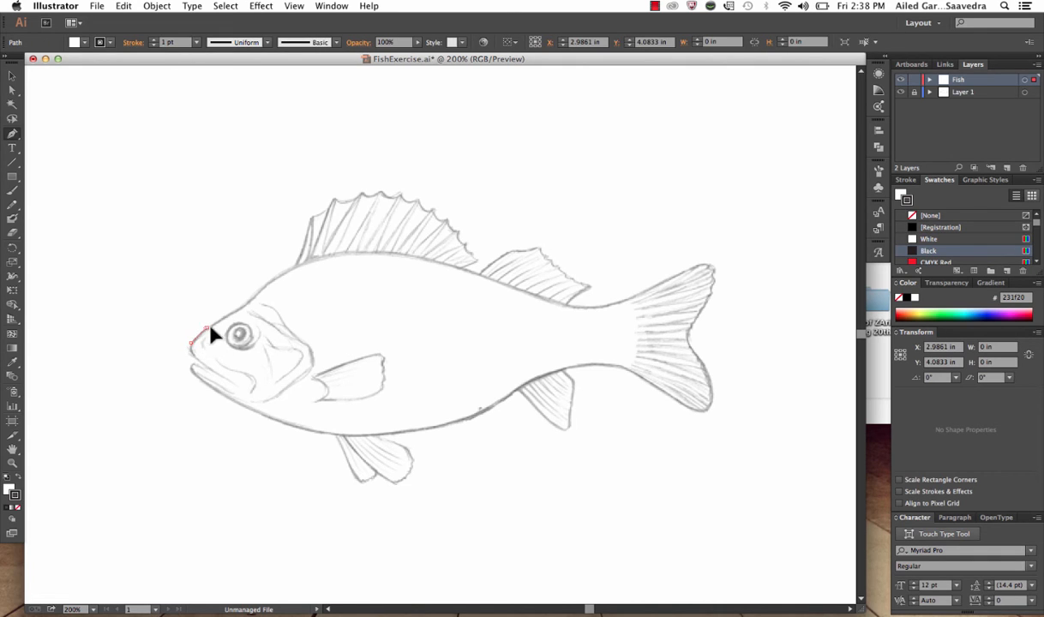
left_click(246, 306)
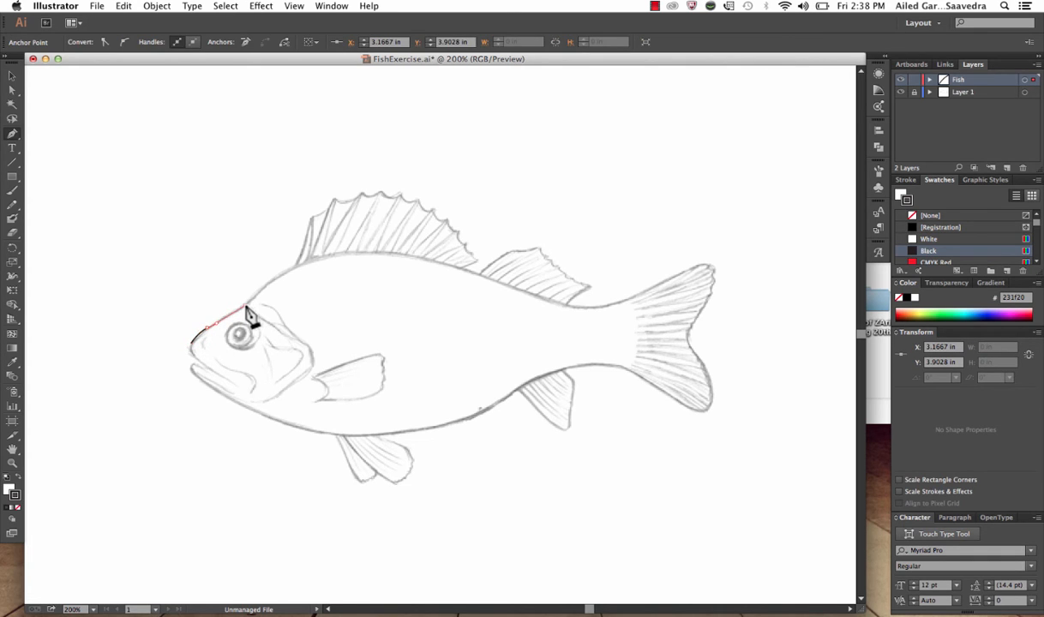
Continue the Pen tool outline of the fish from the forehead along the back to the tail fin's upper tip.
left_click_drag(250, 302, 256, 297)
left_click(314, 262)
left_click_drag(437, 267, 505, 288)
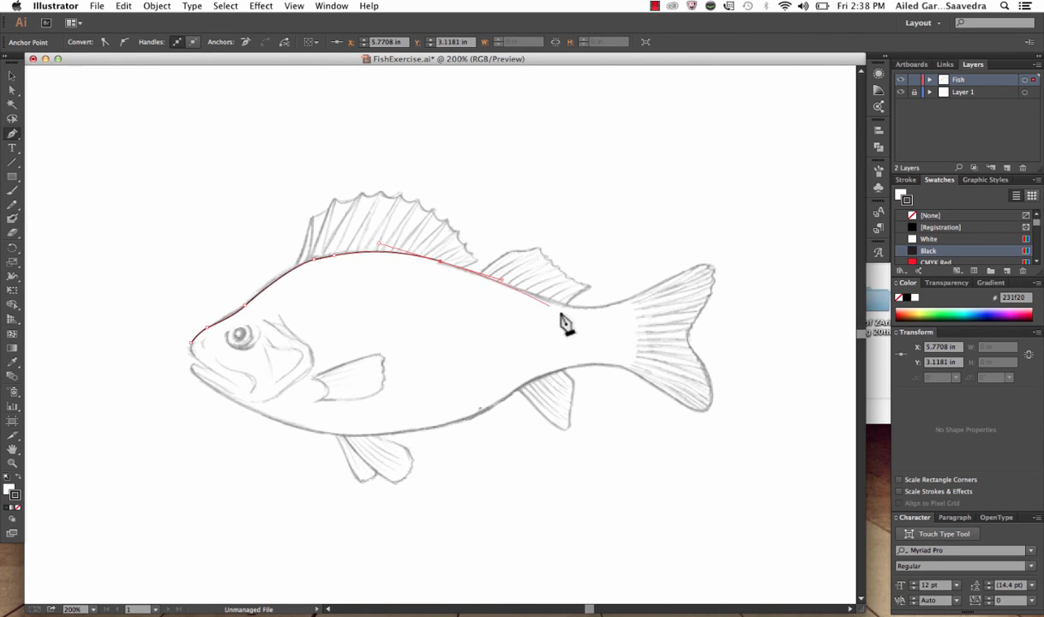
left_click(581, 309)
left_click(579, 307, "super")
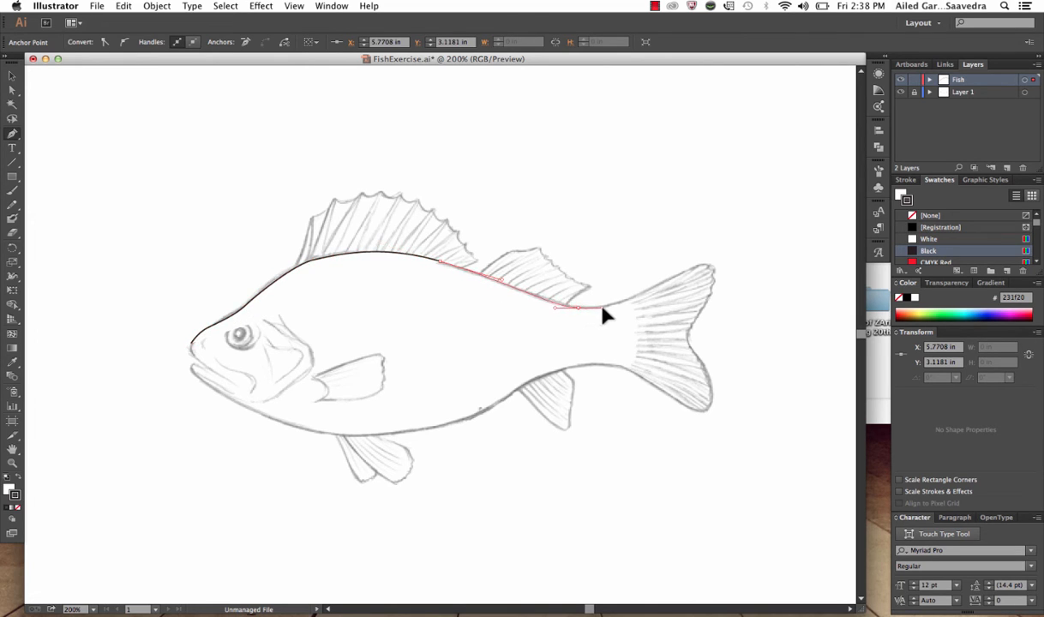
left_click(602, 309)
left_click(704, 265)
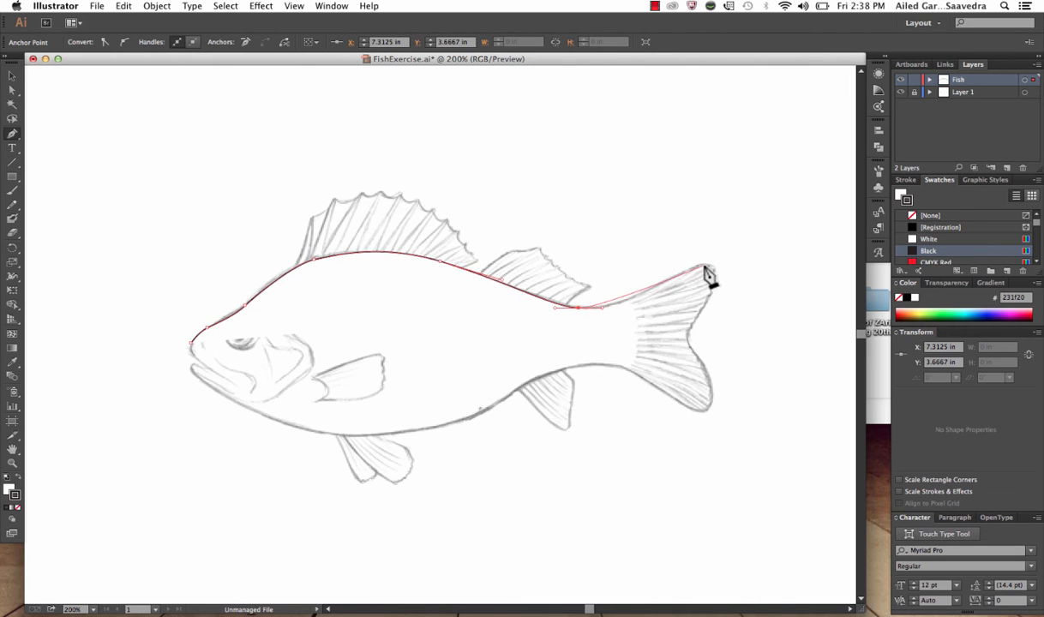
Trace around the tail fin's upper tip, along its rear edge through the notch, and around the lower tip.
left_click_drag(706, 269, 714, 281)
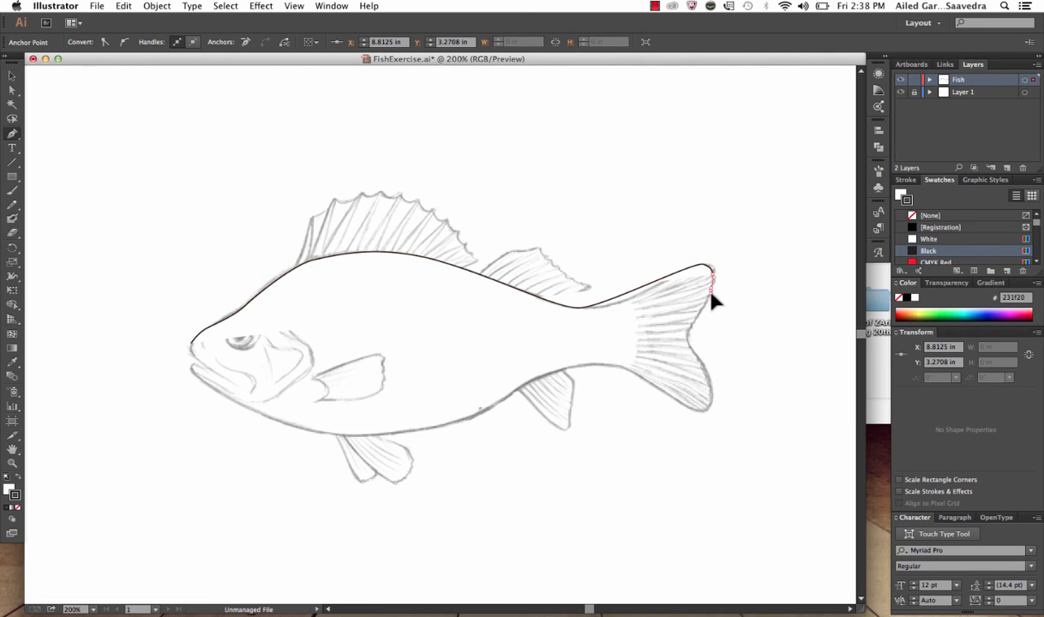
left_click(692, 323)
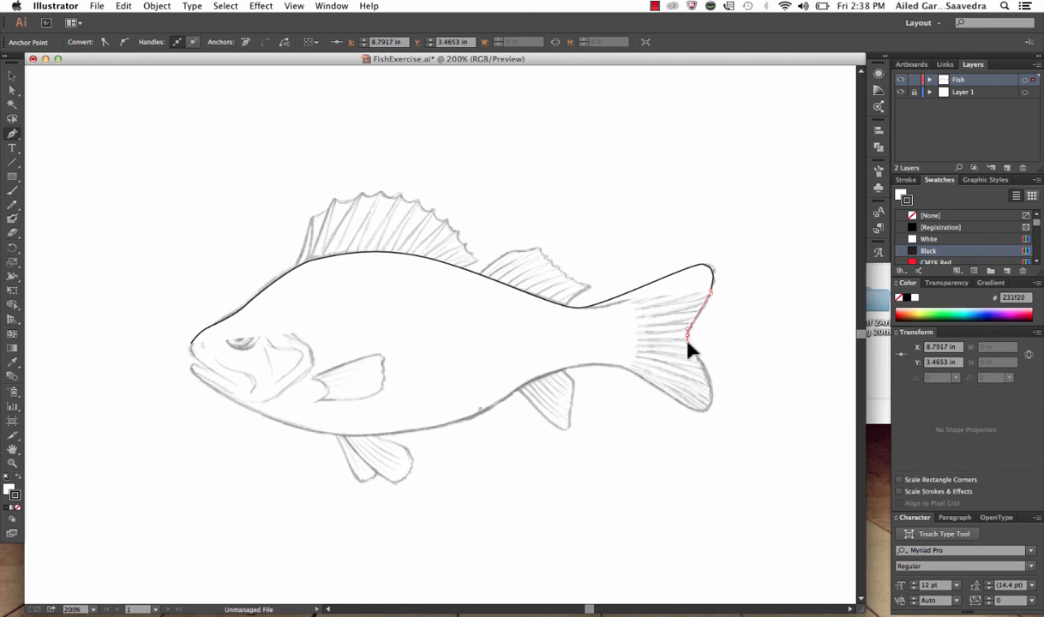
left_click_drag(686, 338, 659, 296)
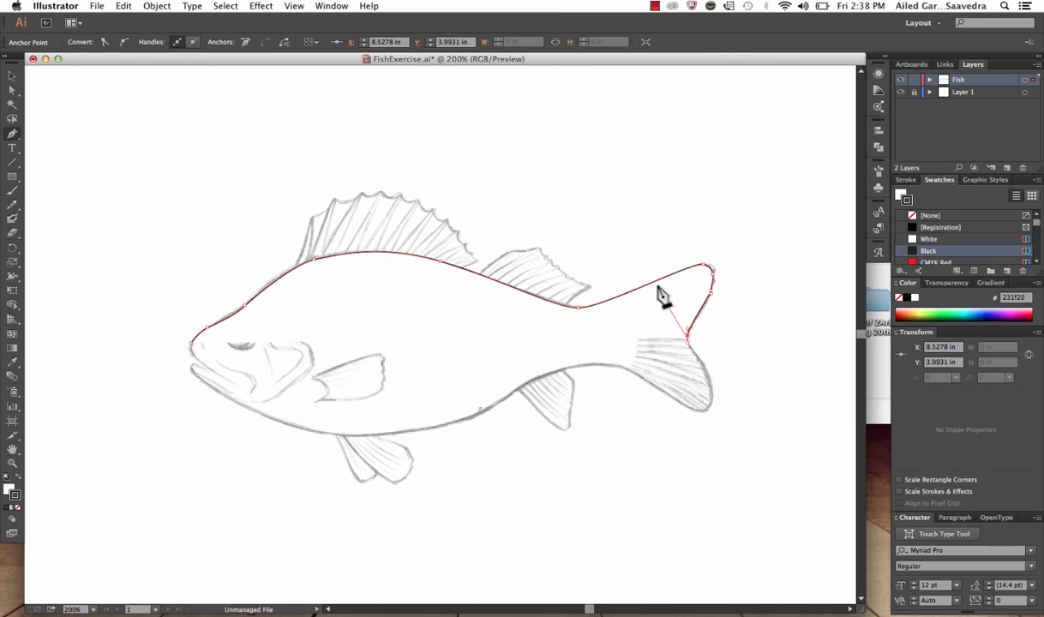
left_click(702, 366)
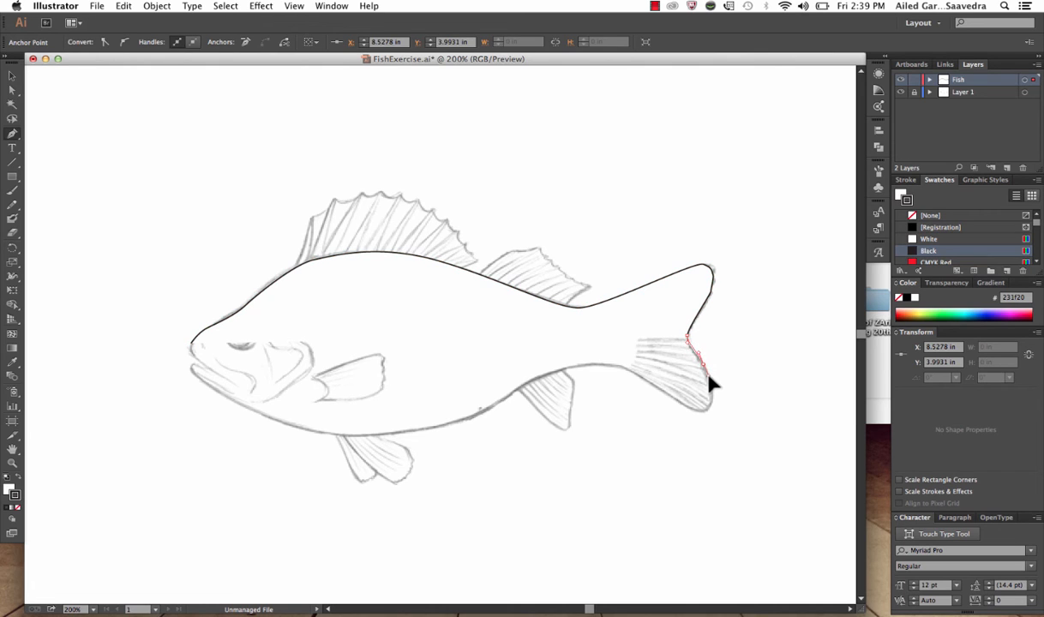
left_click(709, 408)
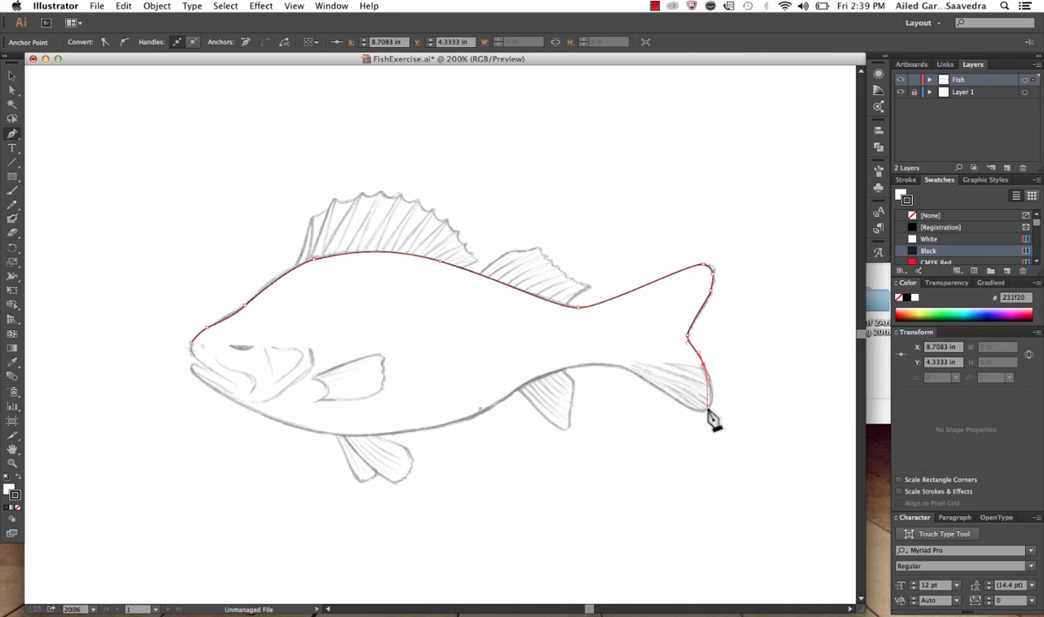
left_click_drag(705, 409, 689, 415)
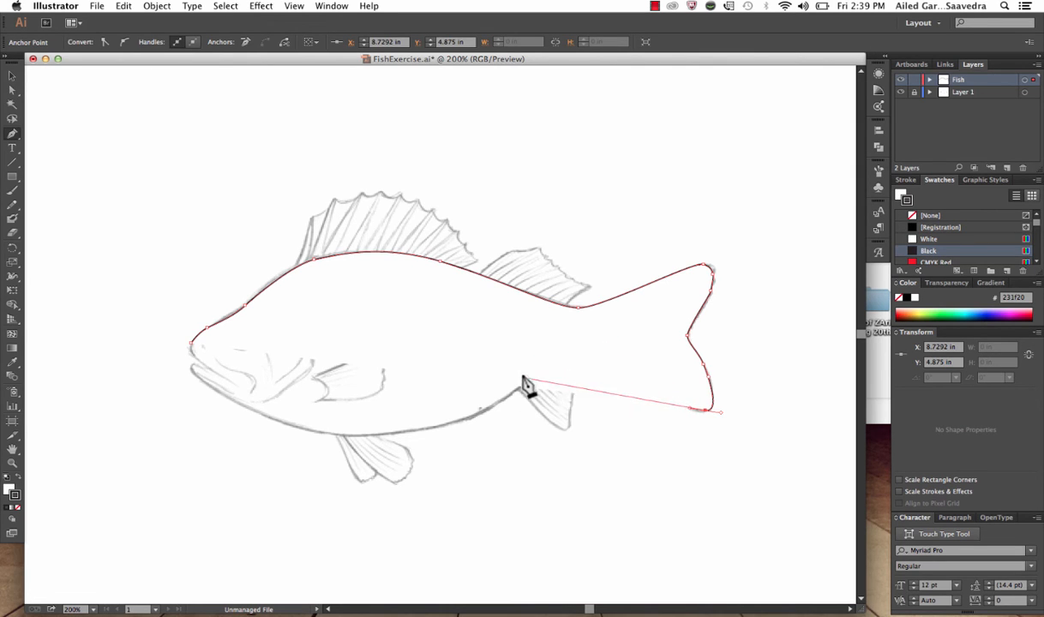
Set the fill to None and continue the outline from the lower tail tip along the underside past the anal fin.
left_click(9, 489)
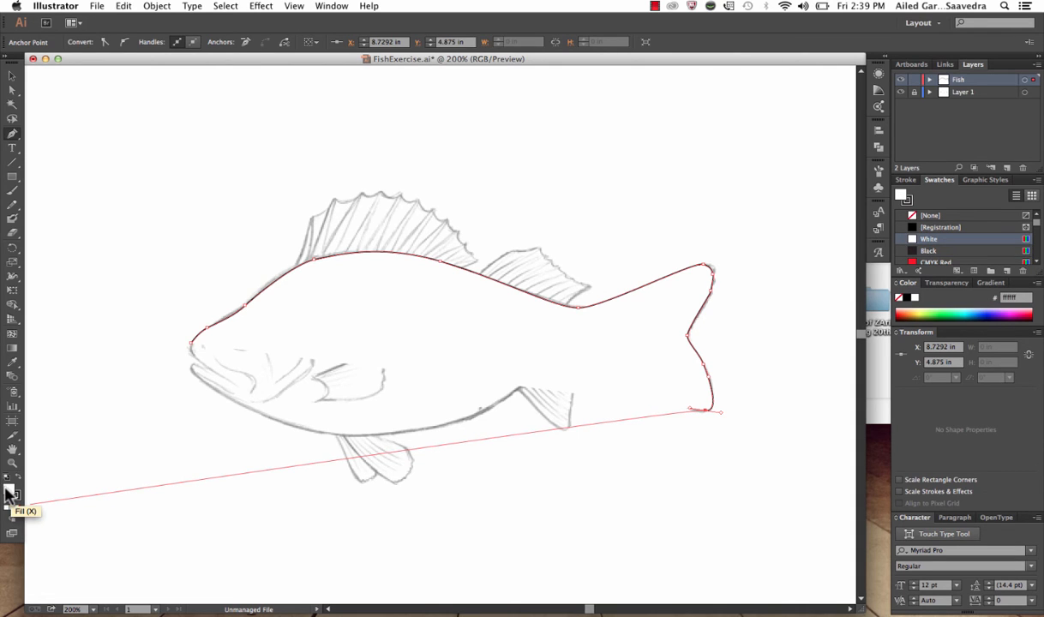
left_click(18, 511)
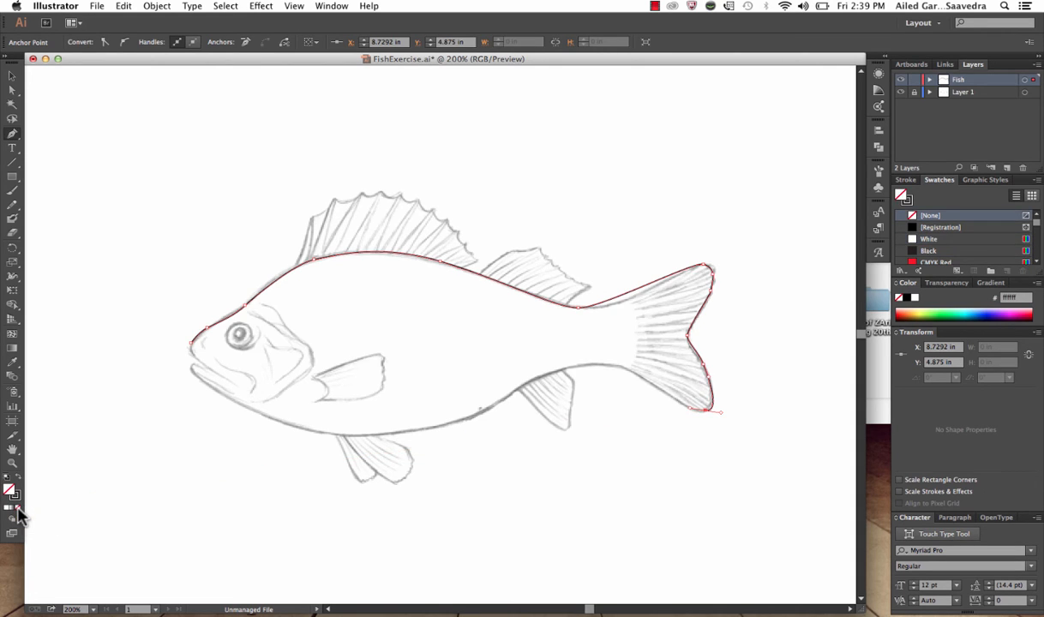
left_click(606, 364)
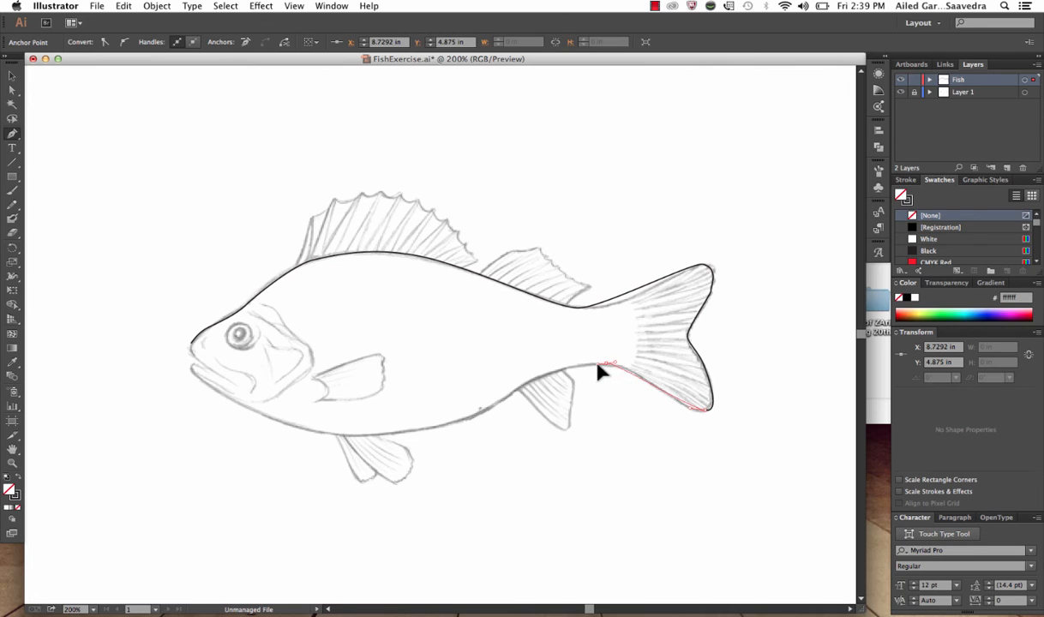
left_click_drag(586, 370, 583, 369)
left_click(514, 390)
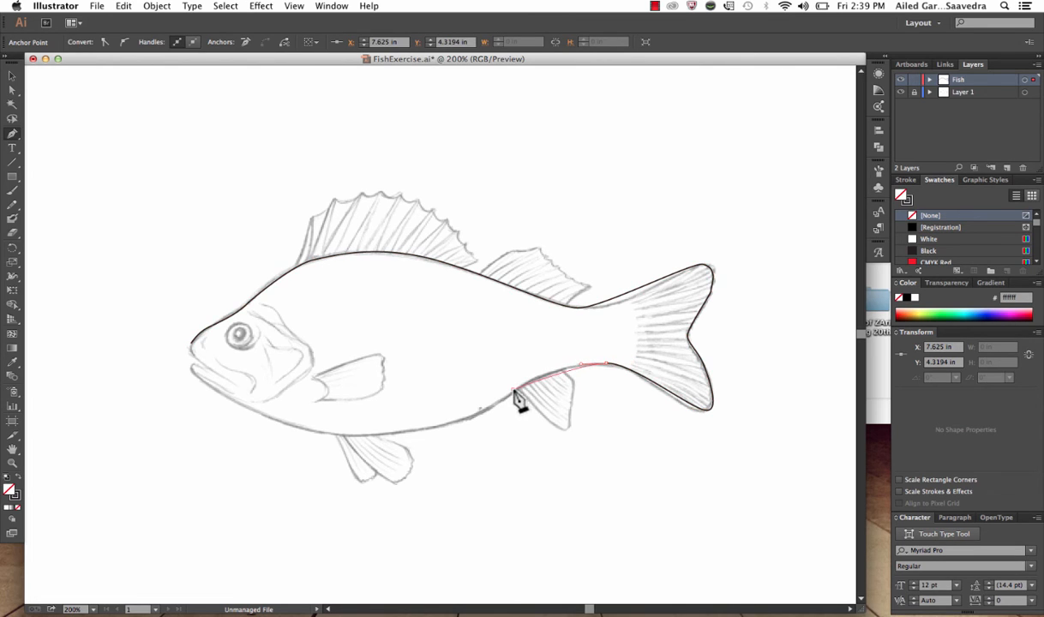
left_click_drag(507, 409, 493, 410)
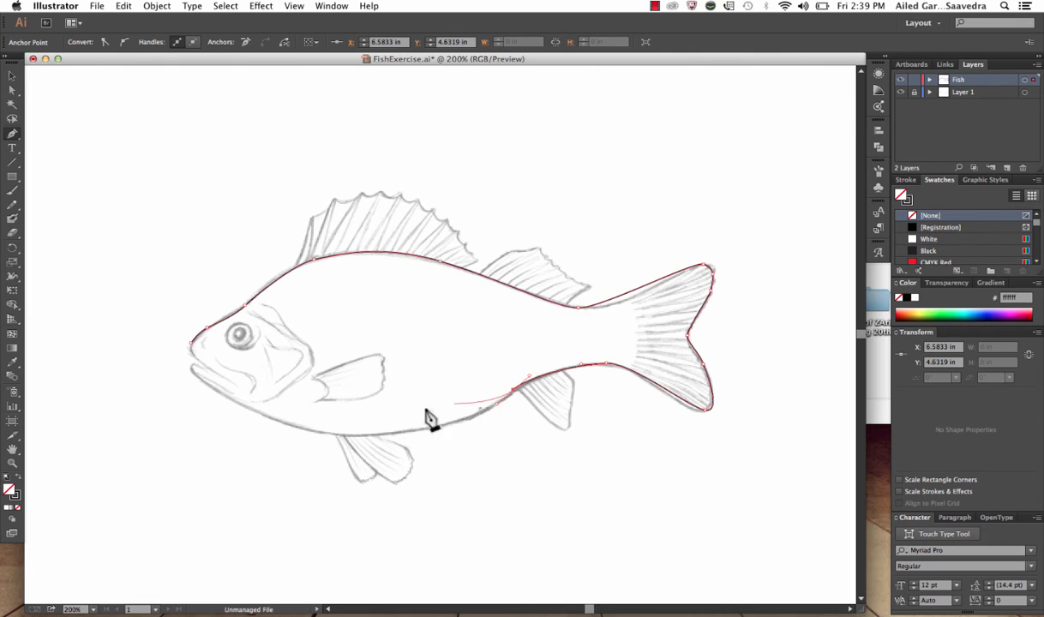
Trace the belly up to the lower jaw, outline the open mouth, and close the body path at the snout.
left_click(362, 436)
left_click_drag(361, 437, 277, 428)
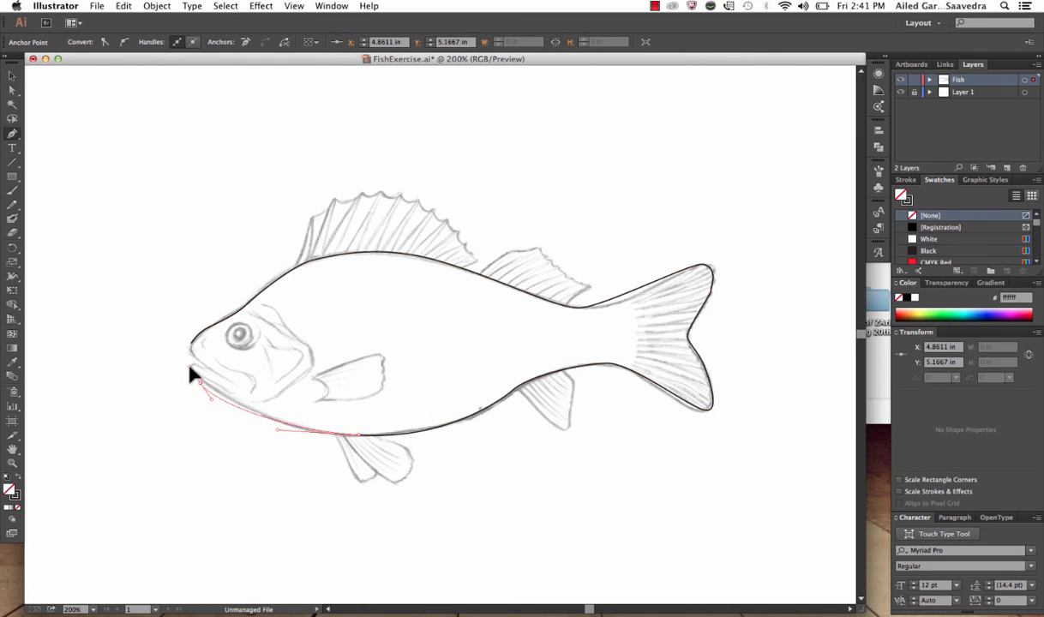
left_click_drag(191, 368, 235, 393)
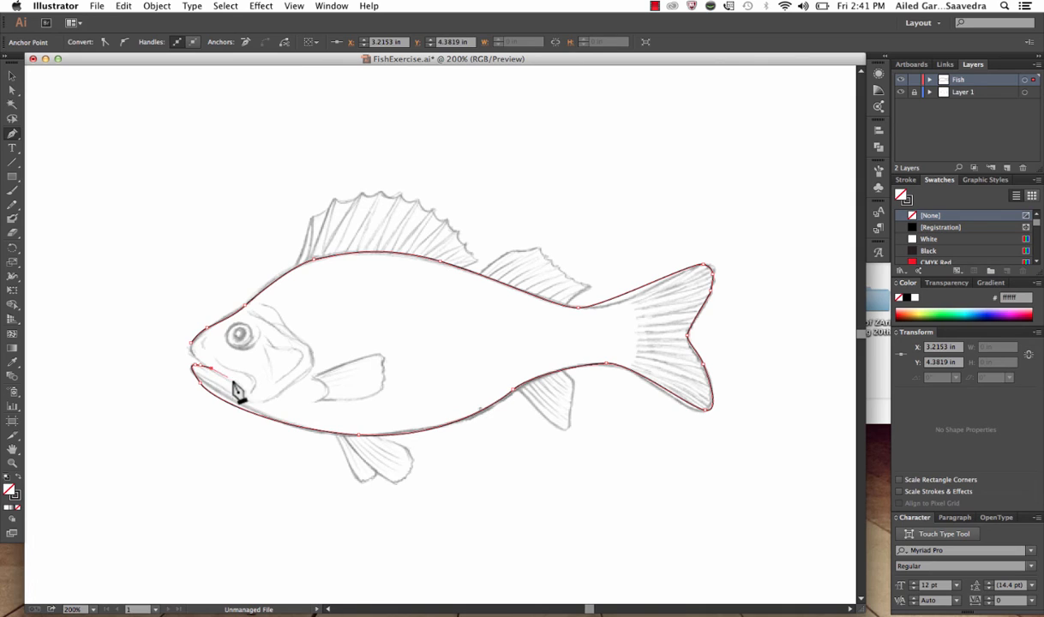
left_click(196, 361)
left_click(190, 345)
Lengthen the tail-side handle of the anchor at the tail's upper base with Direct Selection, and deselect the path.
left_click(13, 91)
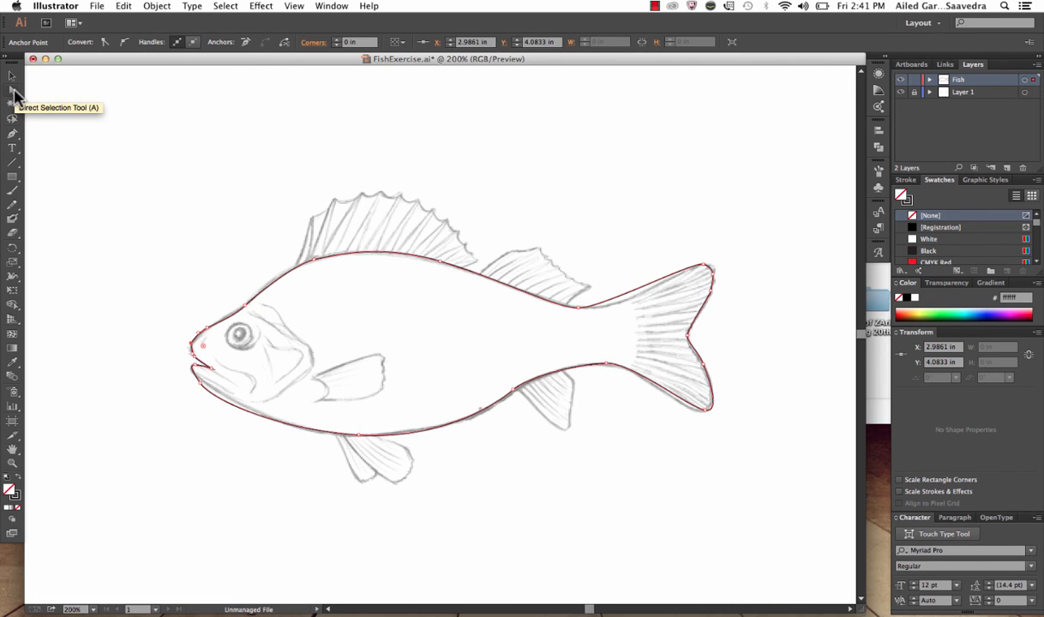
left_click(578, 310)
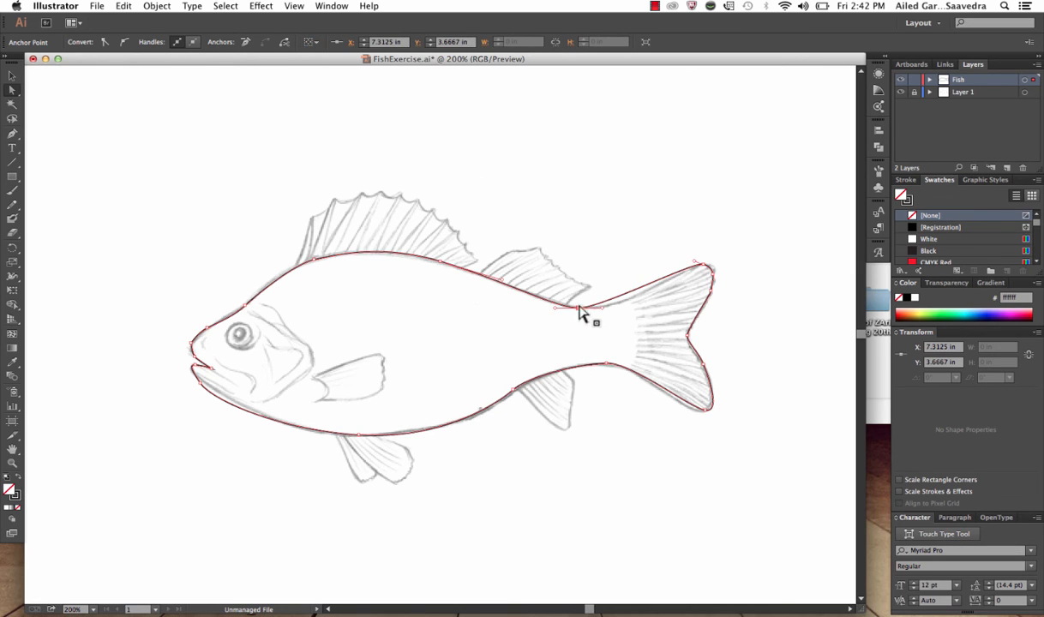
left_click_drag(605, 309, 624, 313)
left_click(608, 225)
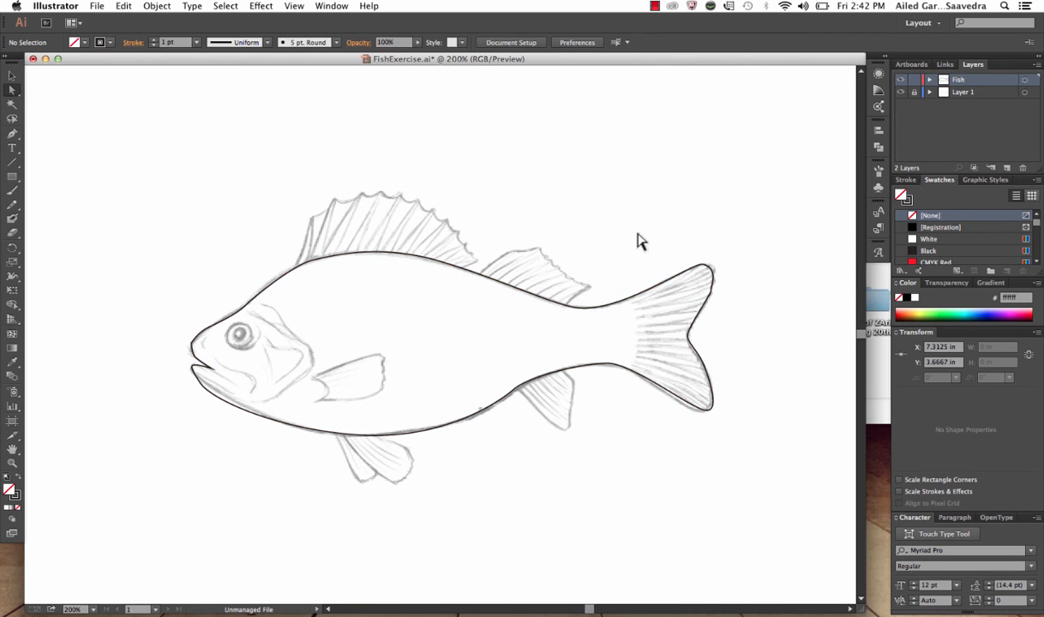
Adjust the direction handles at the tail's lower base and lower tip so the curve follows the sketch.
left_click(612, 370)
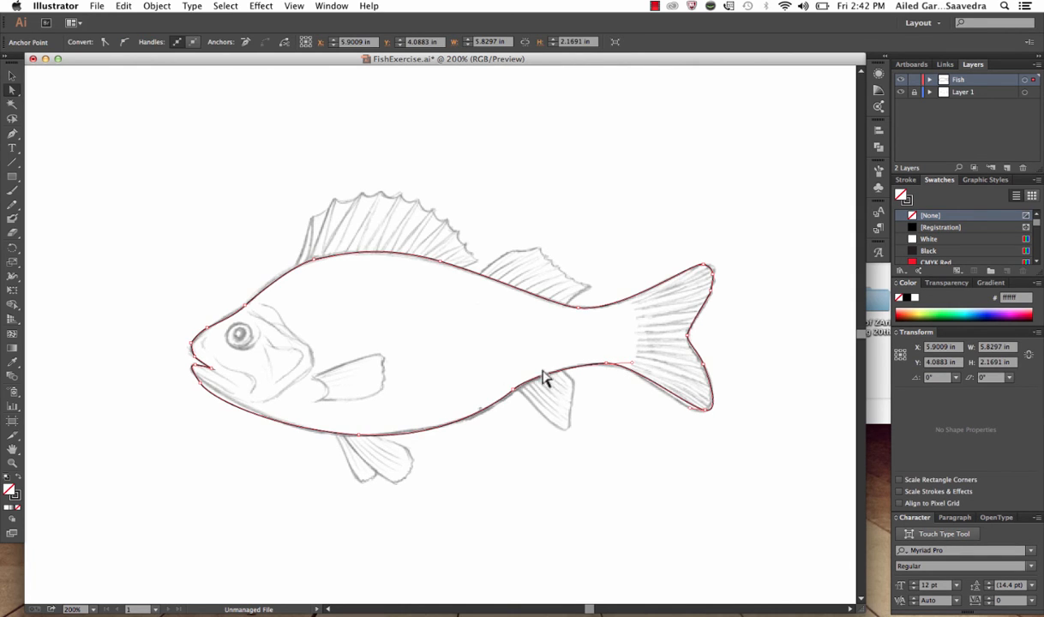
left_click(606, 364)
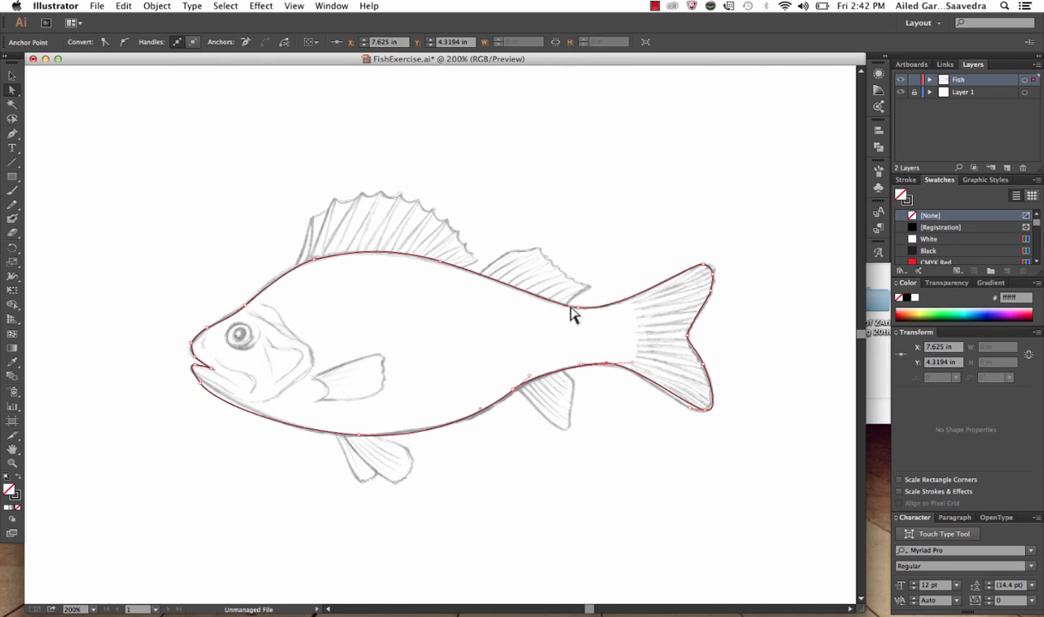
left_click(632, 369)
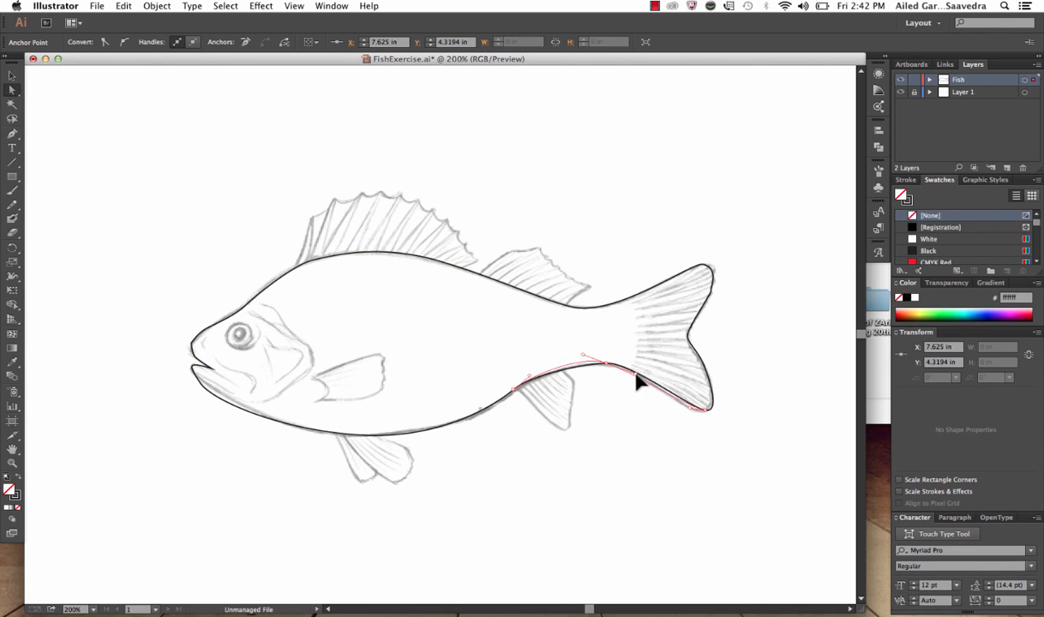
left_click(692, 417)
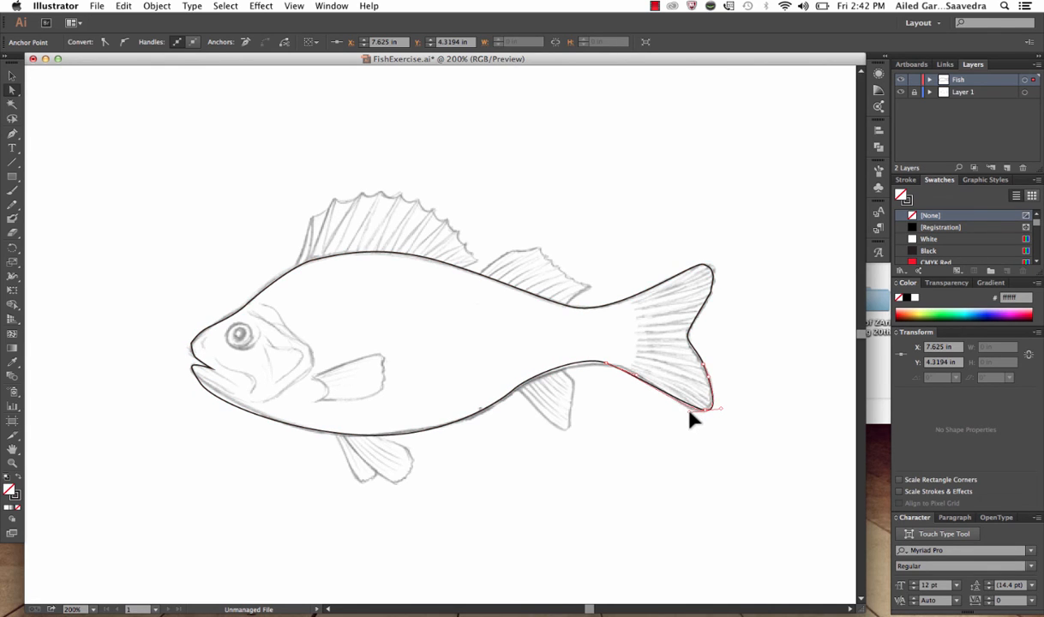
left_click(636, 375)
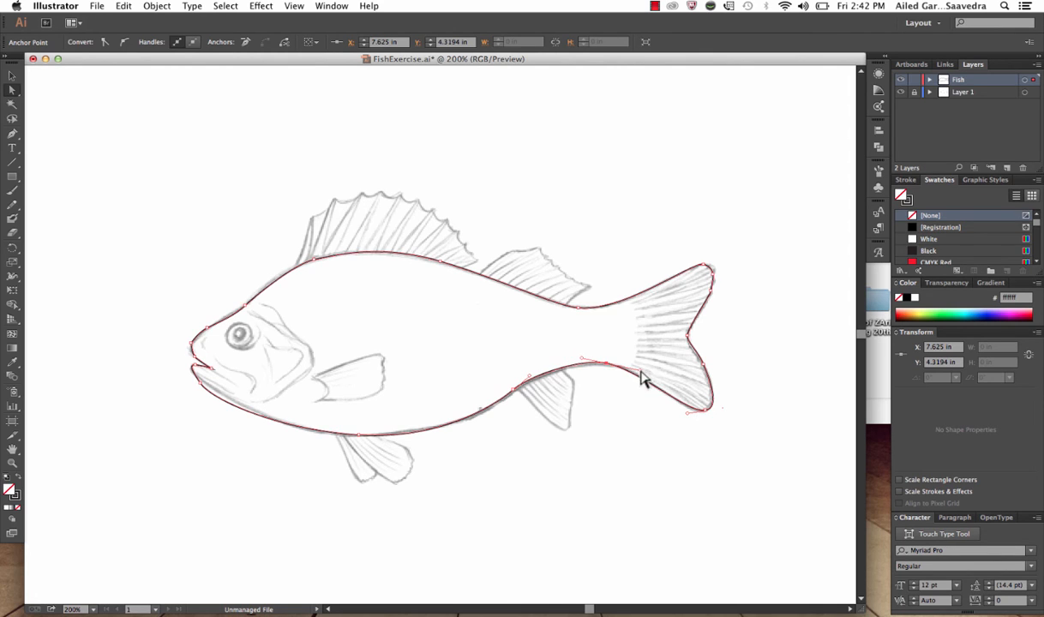
Reshape the chin curve by adjusting the handle and position of the lower jaw's anchor point.
left_click(202, 388)
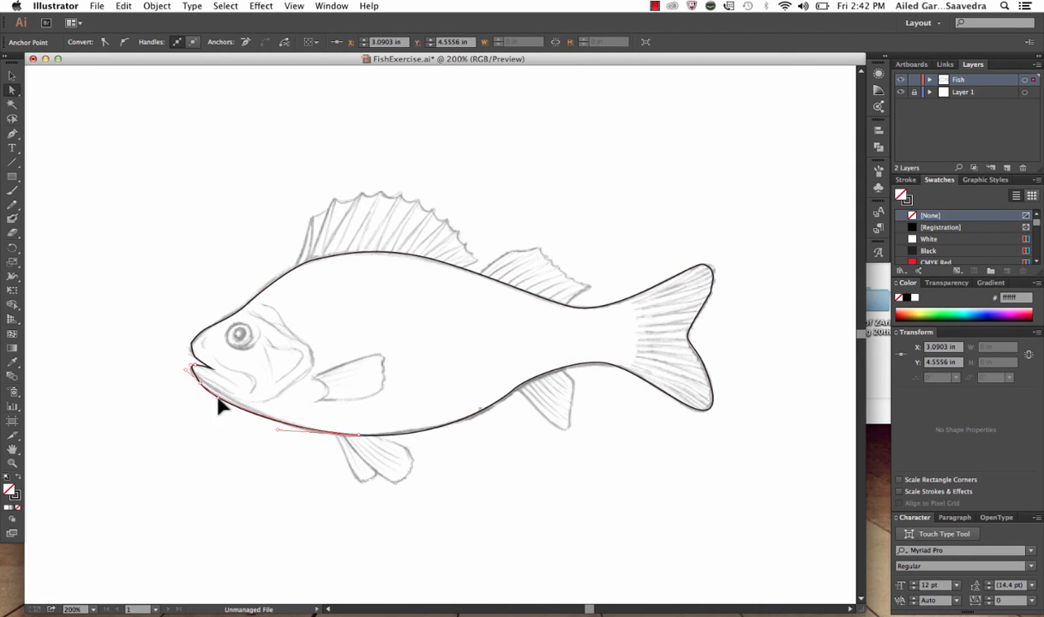
left_click_drag(203, 390, 205, 393)
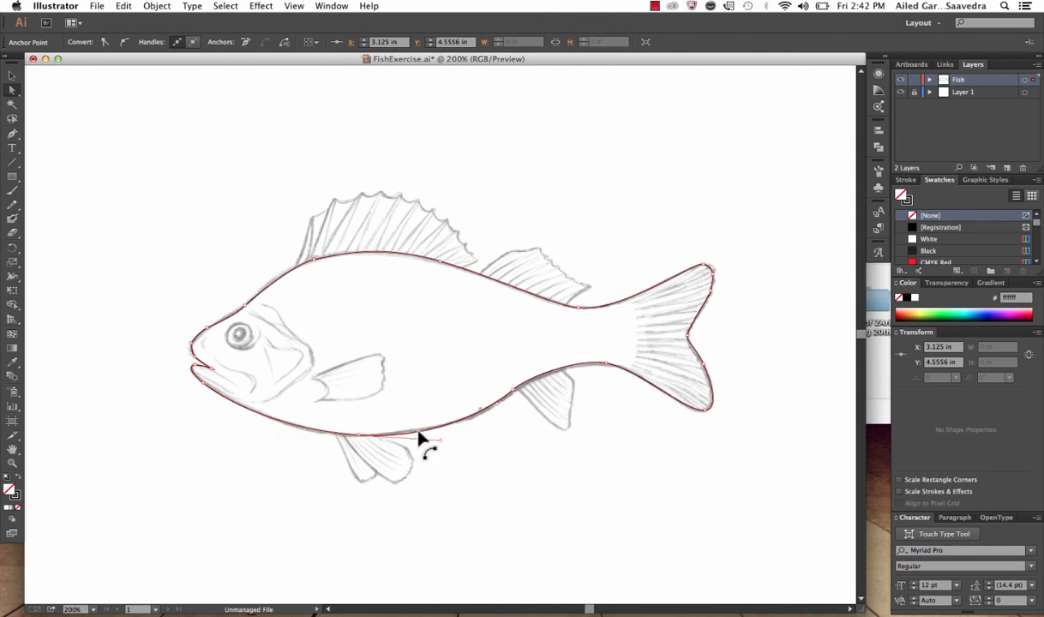
Try reshaping the belly by moving the segment behind the pelvic fin, undo the move, and deselect the path.
left_click_drag(418, 433, 416, 440)
left_click(131, 5)
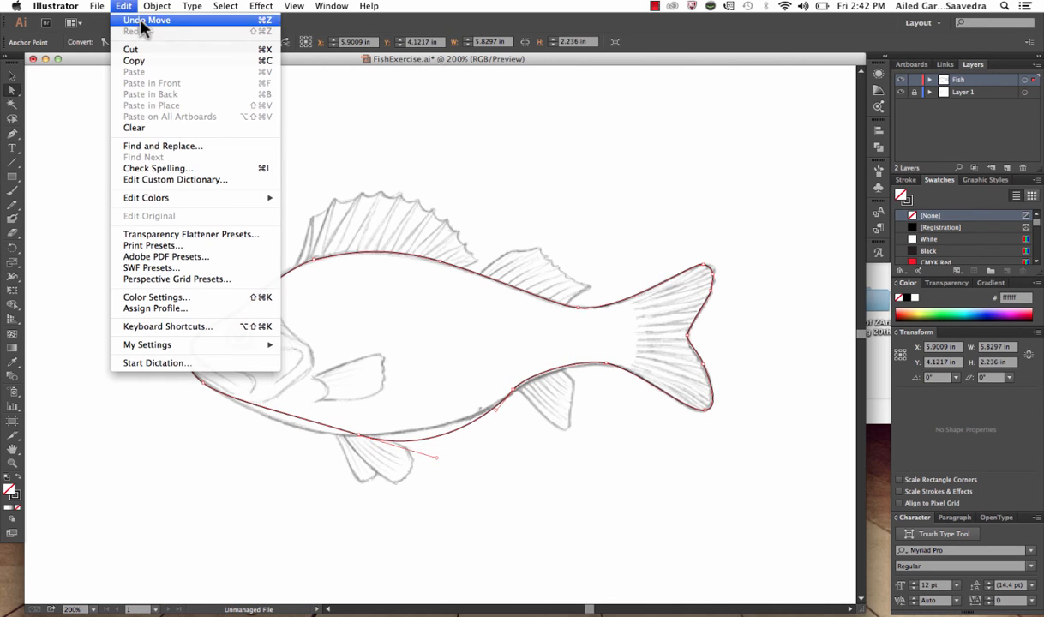
left_click(141, 27)
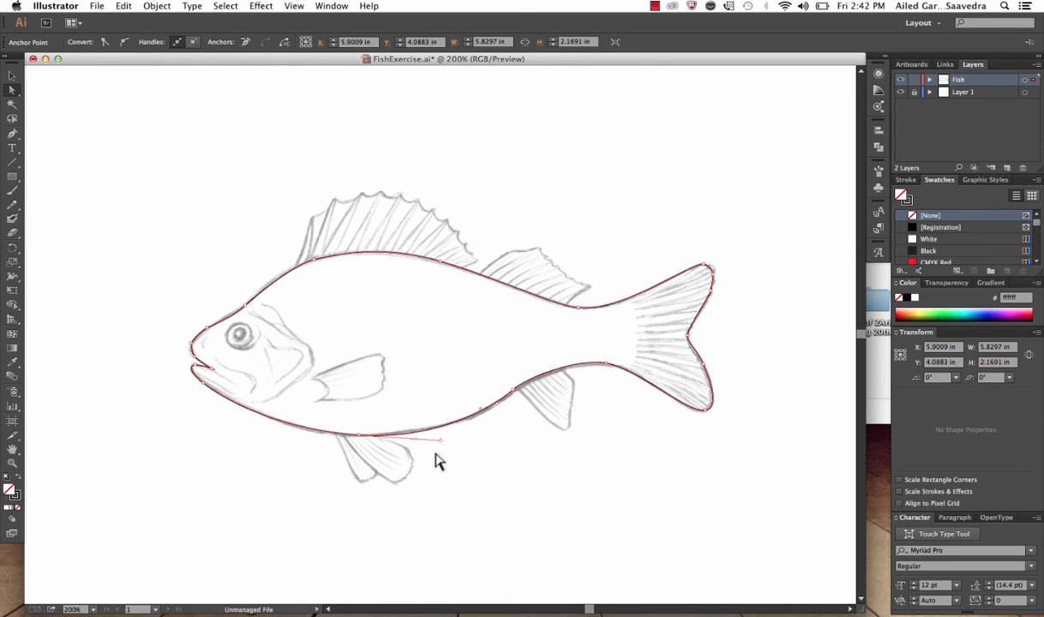
left_click(583, 446)
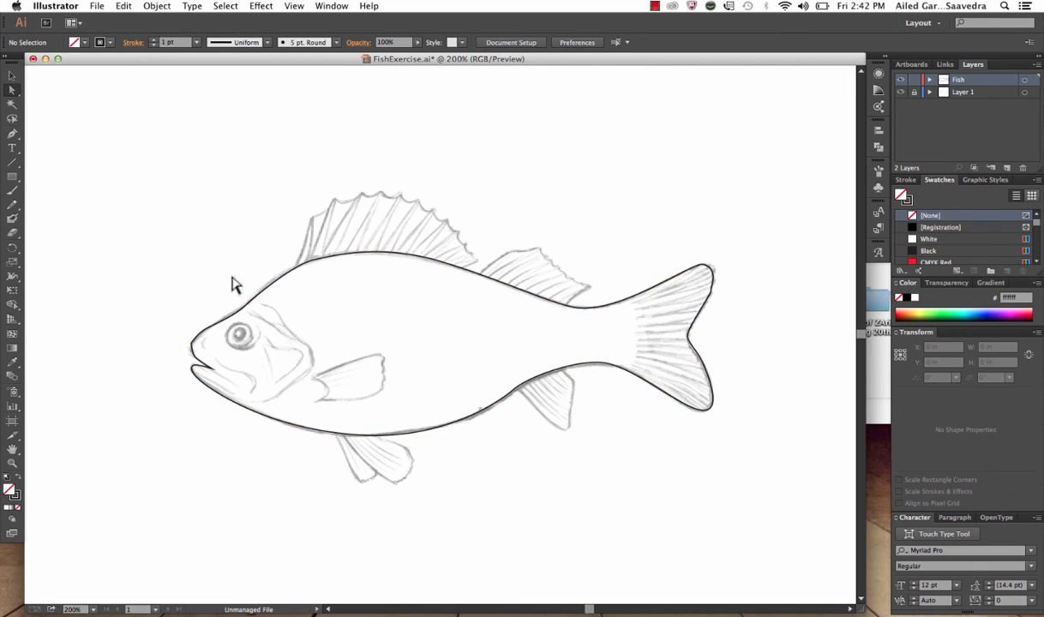
Start tracing the pectoral fin with the Pen tool, along its upper edge and down the wavy rear edge.
left_click(13, 136)
left_click(311, 374)
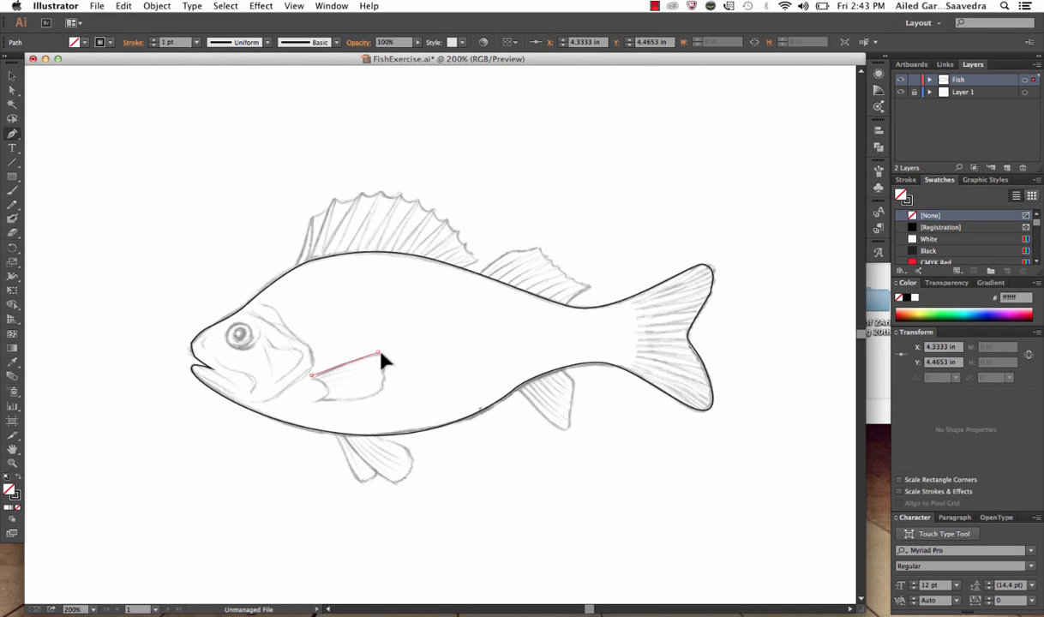
left_click(380, 353)
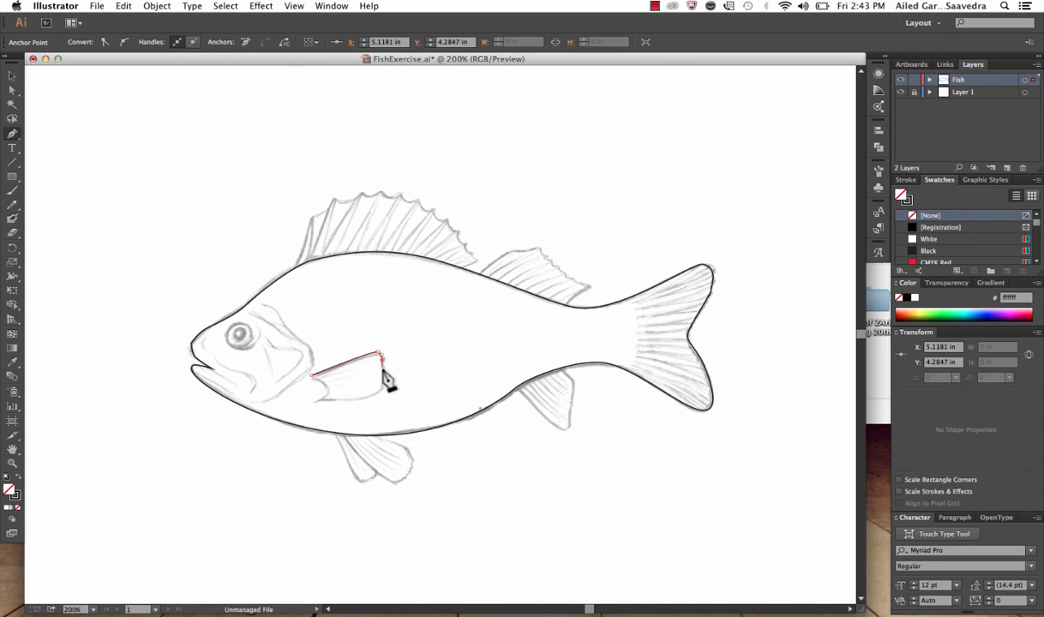
left_click(382, 369)
left_click(381, 388)
left_click(377, 396, "super")
left_click(377, 400)
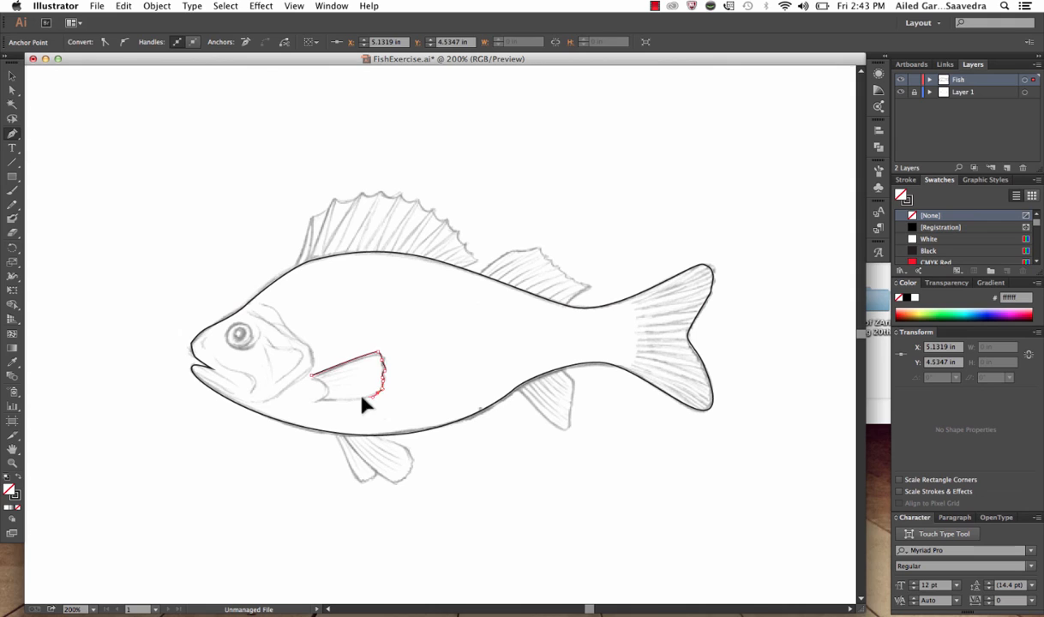
Trace the pectoral fin's lower edge and curved front edge, close the path at its starting point, and deselect it.
left_click(315, 401)
left_click(330, 390, "super")
left_click(317, 386, "super")
left_click(313, 377, "super")
left_click(313, 377)
left_click(11, 77)
left_click(240, 340)
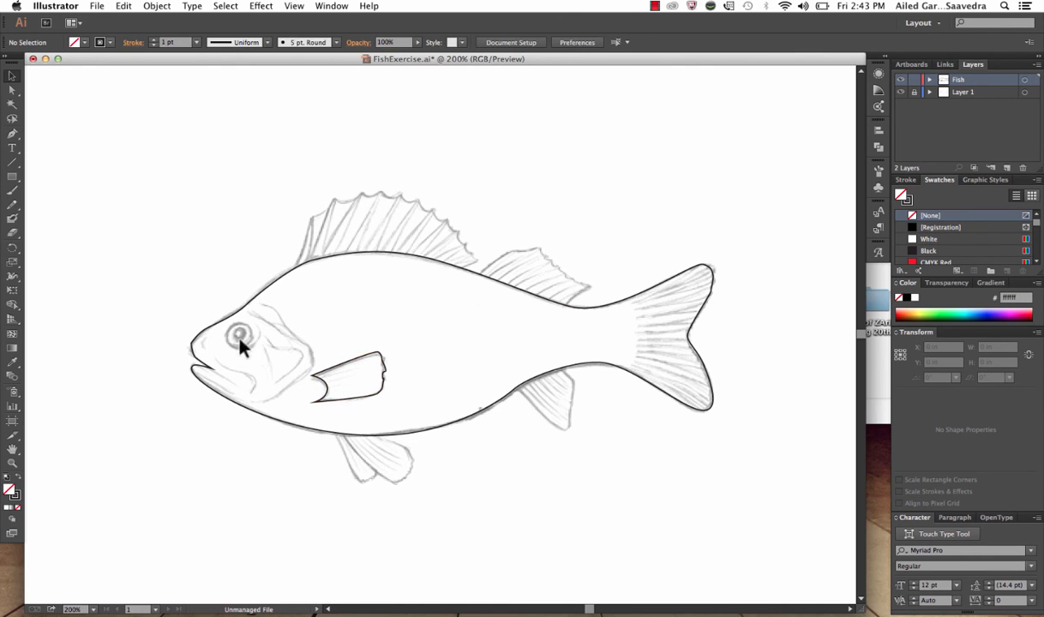
Smooth the notch in the pectoral fin's rear edge by adjusting its anchor handles with Direct Selection.
left_click(12, 90)
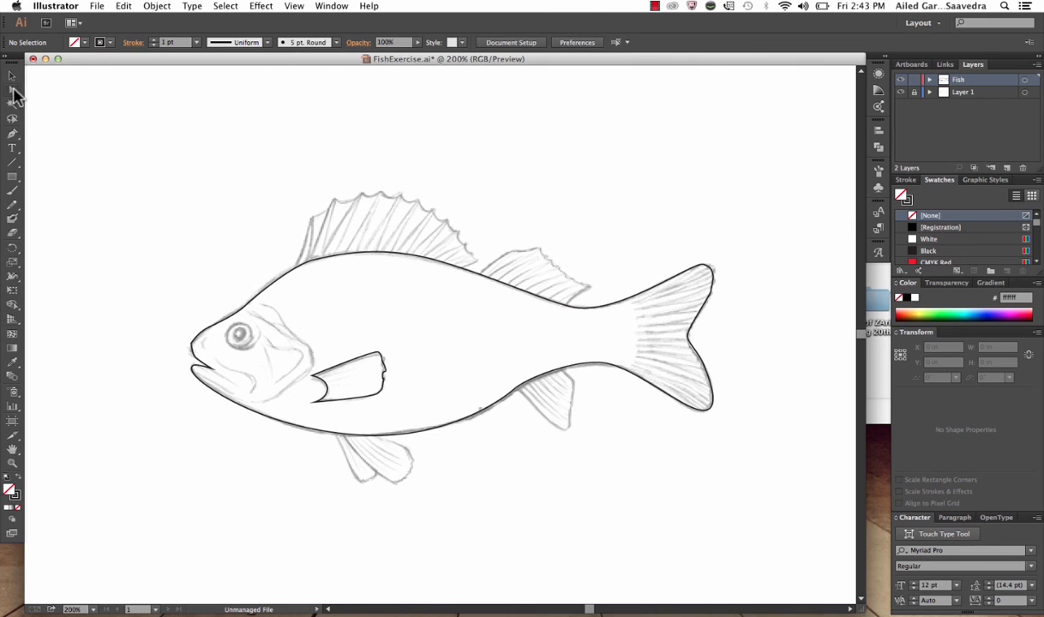
left_click(384, 371)
left_click(384, 374)
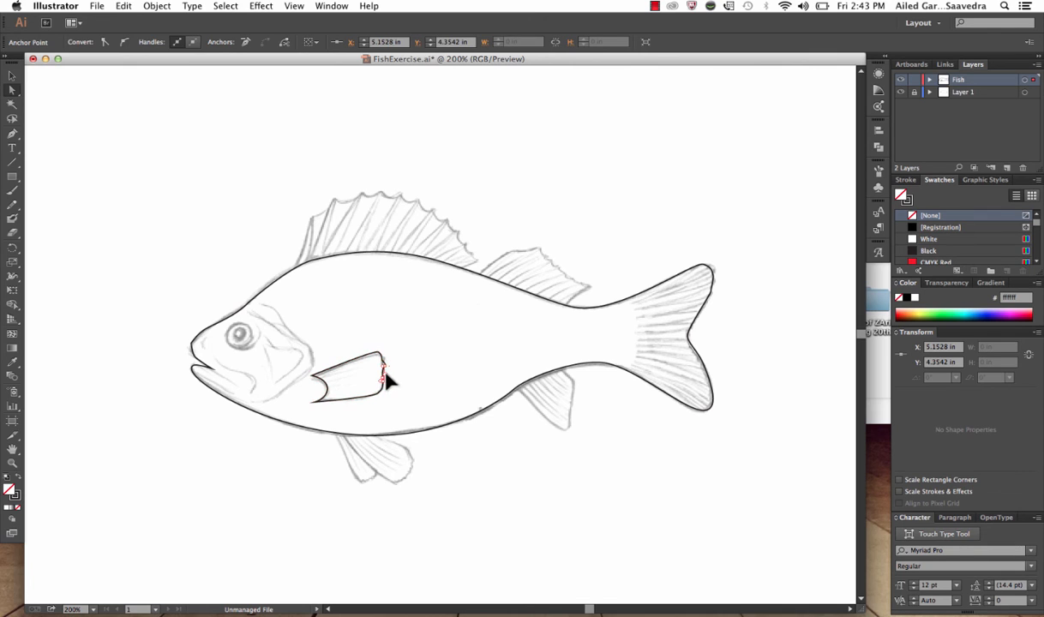
Adjust the lower anchor points on the pectoral fin's rear edge to follow the sketched notch, and deselect the path.
left_click(398, 392)
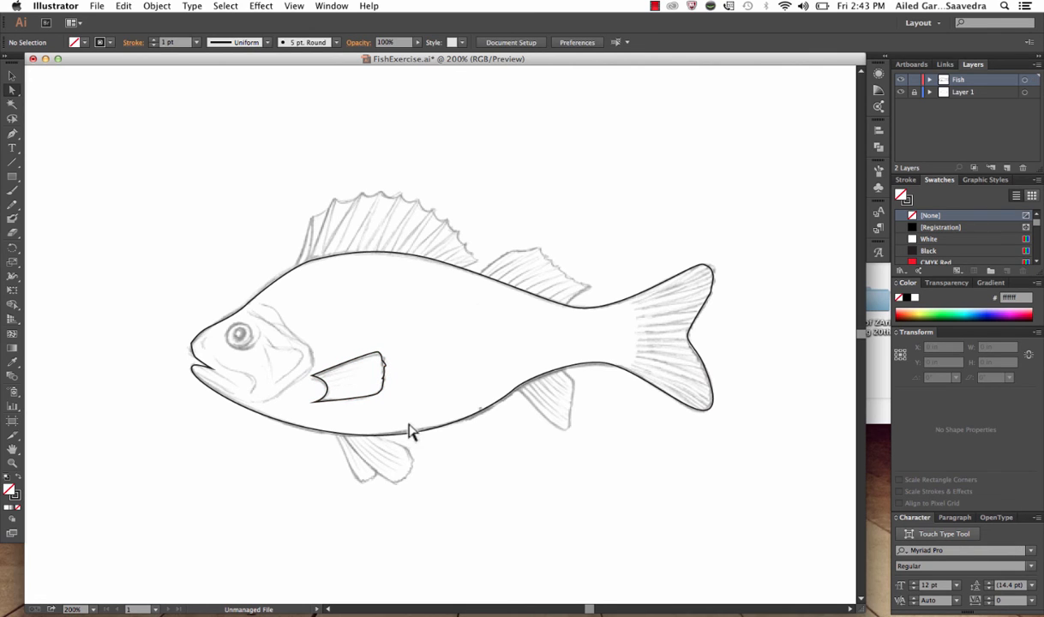
left_click(387, 384)
left_click(386, 378)
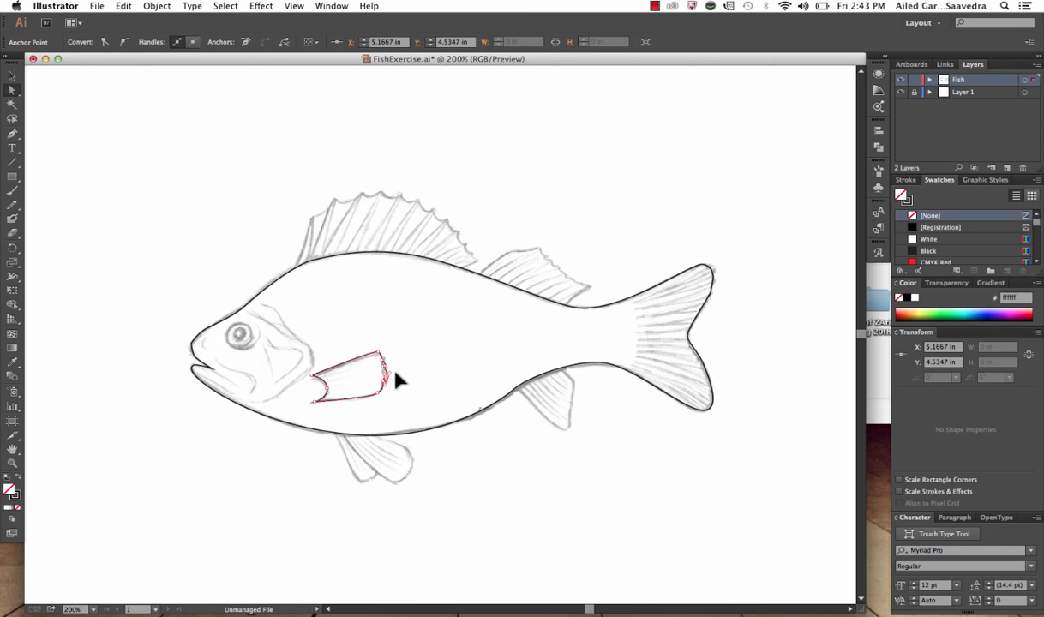
left_click(397, 380)
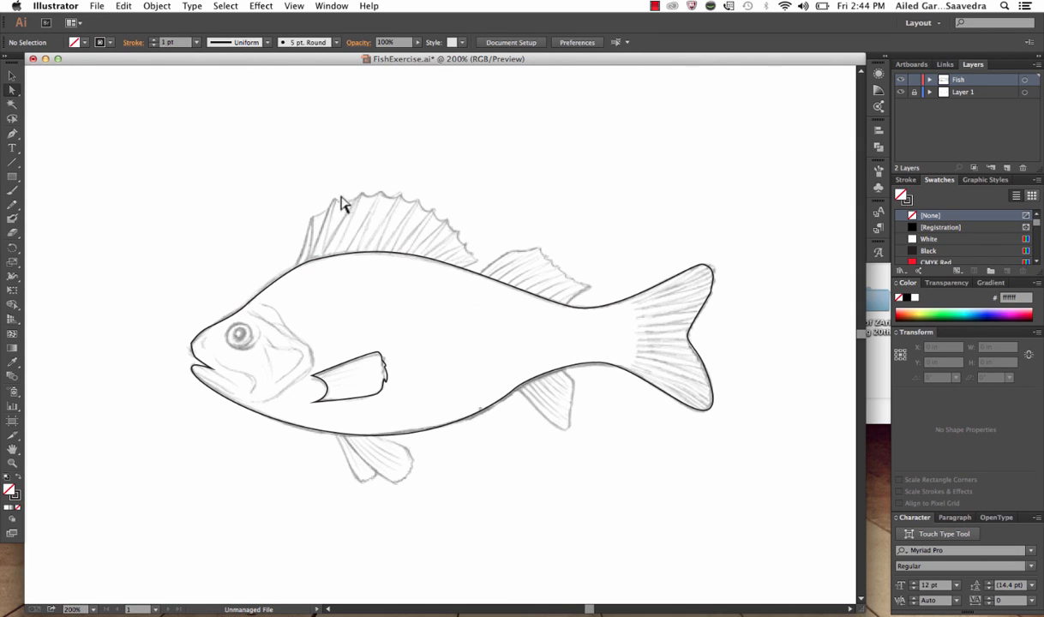
Trace the large dorsal fin with the Pen tool, up its front edge and along the scalloped upper edge.
left_click(12, 133)
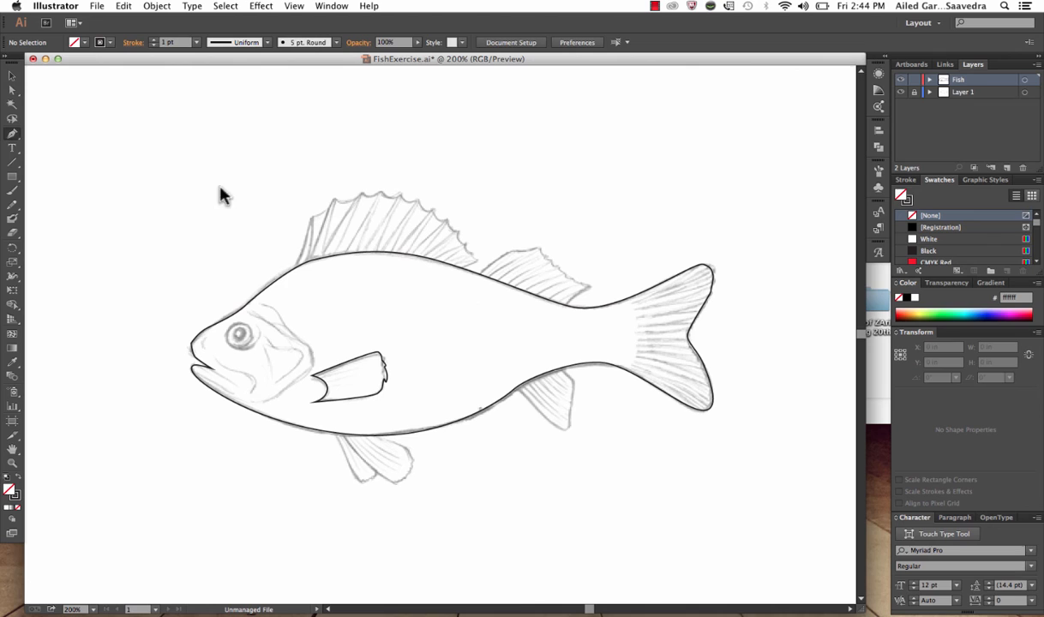
left_click(292, 272)
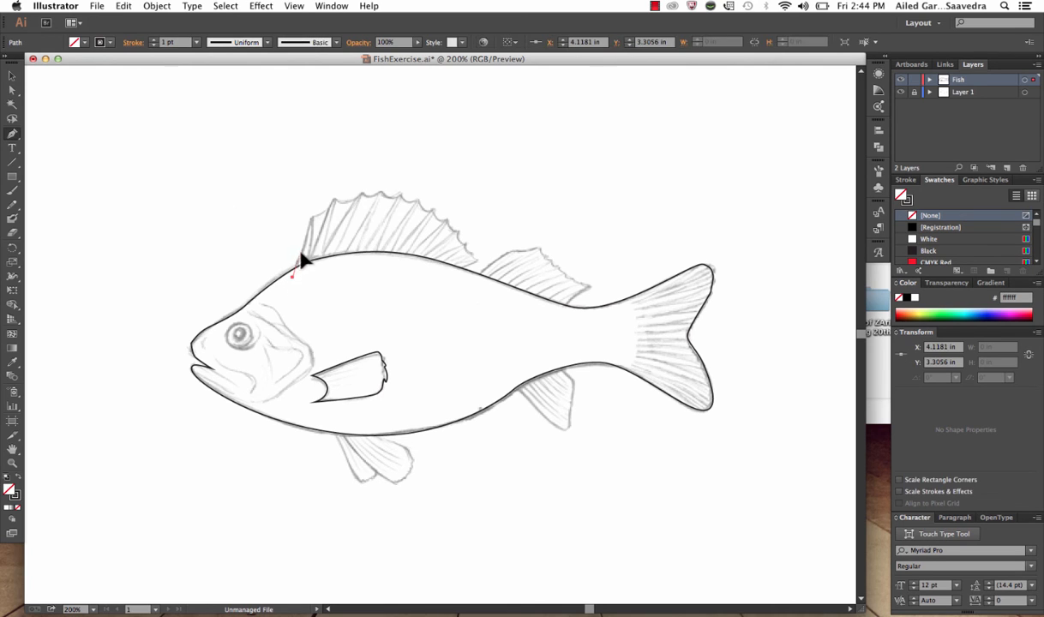
left_click_drag(301, 260, 383, 198)
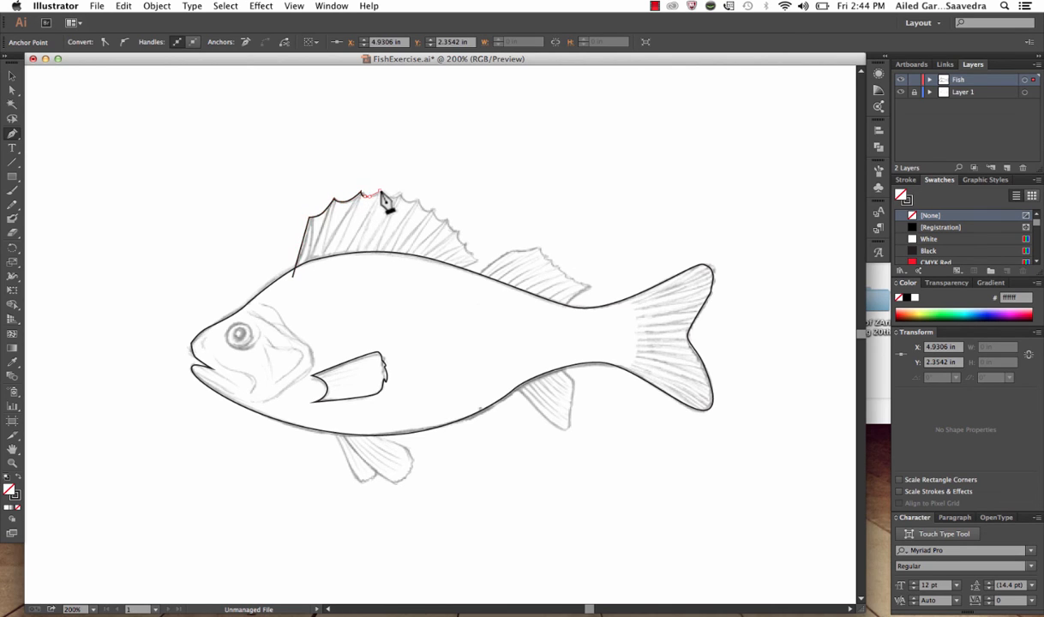
left_click(401, 195)
left_click(417, 204)
left_click(435, 214)
left_click(437, 219)
left_click(440, 220)
left_click(446, 221)
left_click(446, 228)
left_click(456, 233)
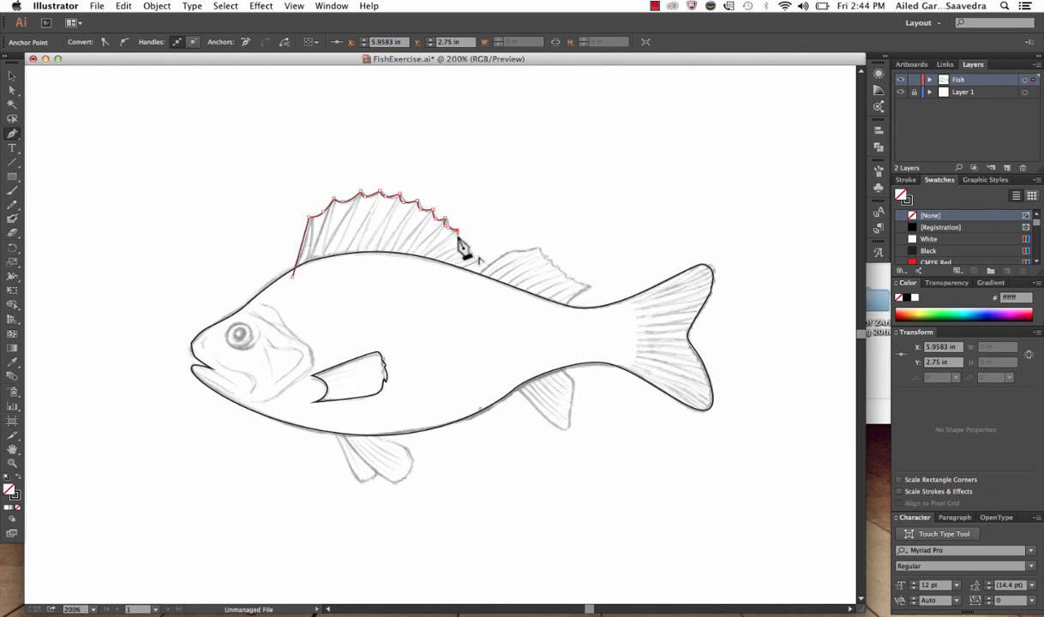
Finish the dorsal fin's rear scallops, close the outline with straight edges inside the body, and deselect it.
left_click(464, 239)
left_click(472, 257)
left_click(444, 281)
left_click(293, 278)
left_click(11, 76)
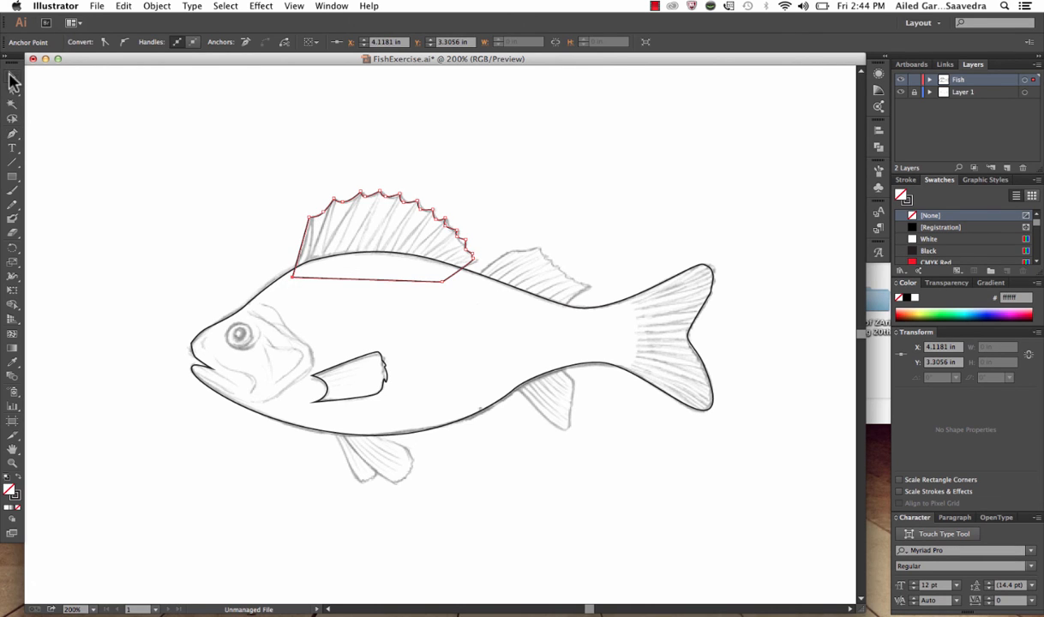
left_click(230, 199)
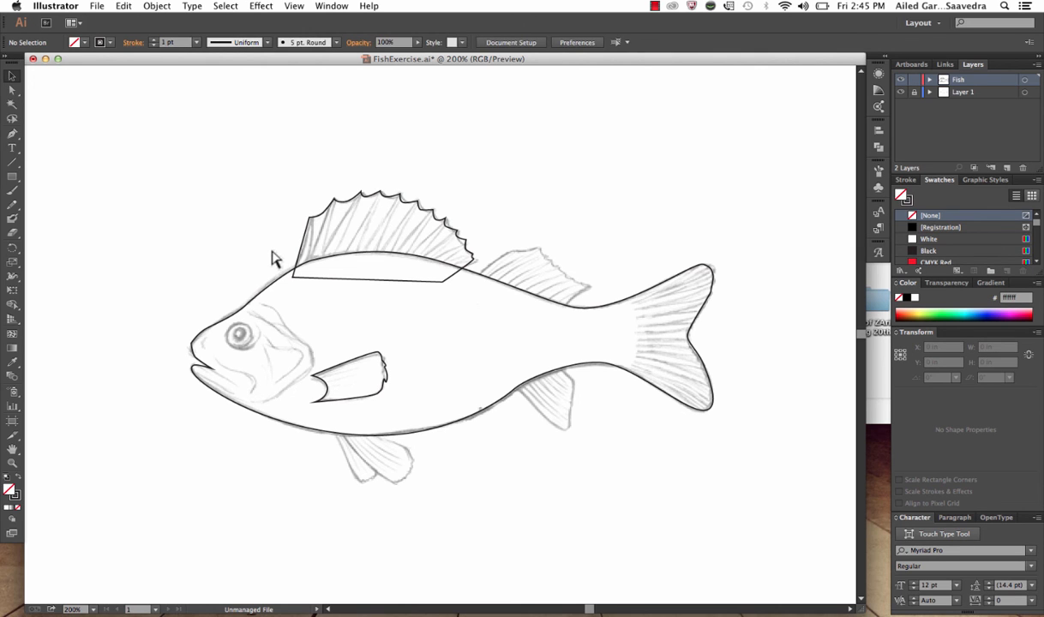
Try a straight Pen line from the dorsal fin's front tip down to its base, and delete the line.
left_click(12, 463)
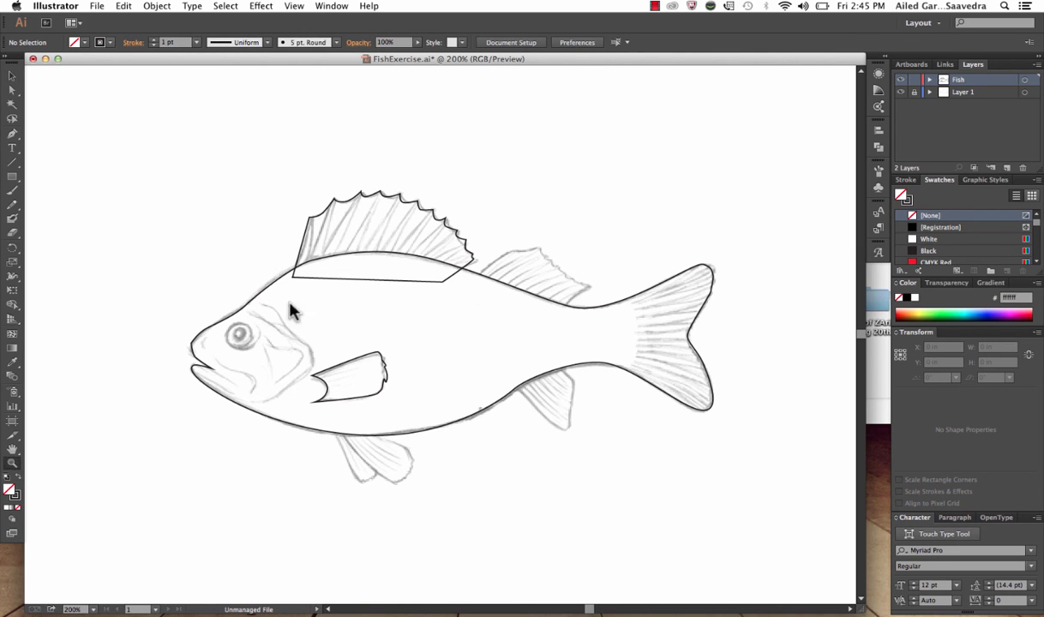
left_click(408, 250)
left_click(403, 306)
left_click(449, 385)
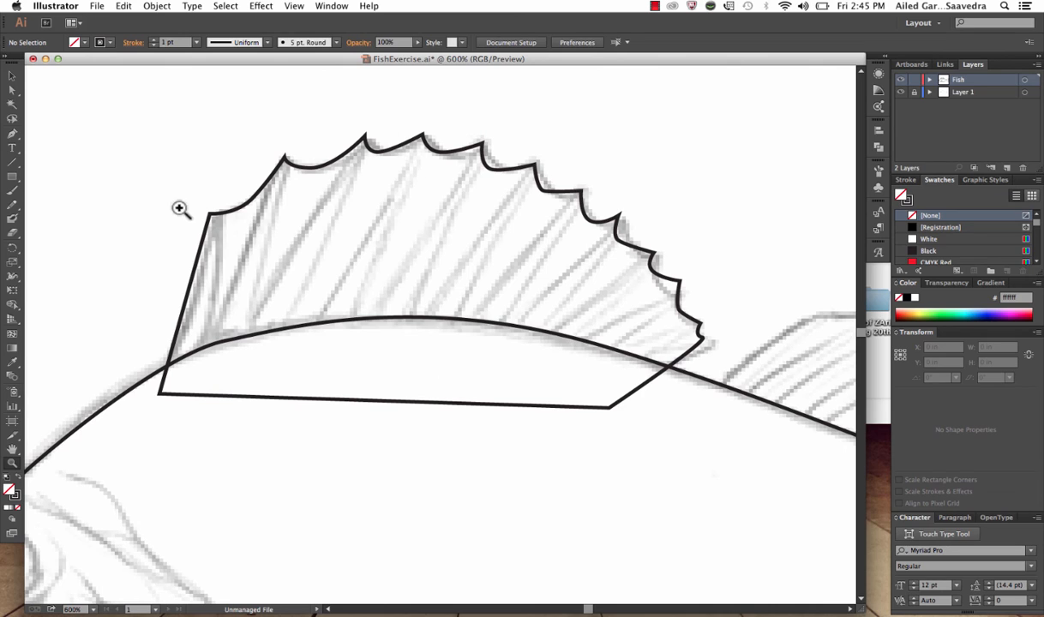
left_click(13, 75)
left_click(13, 134)
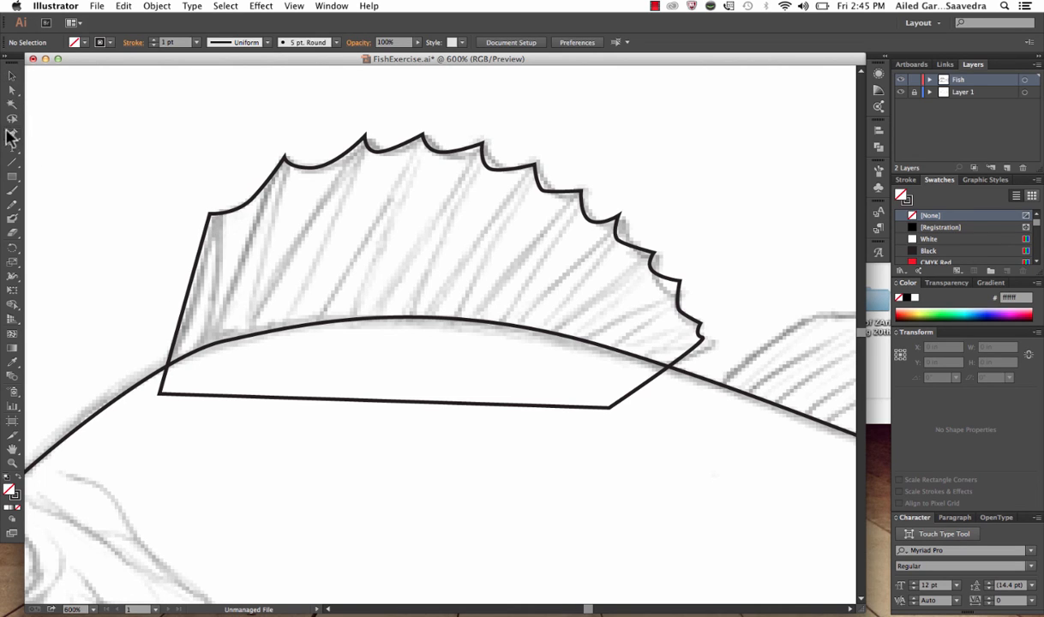
left_click(212, 216)
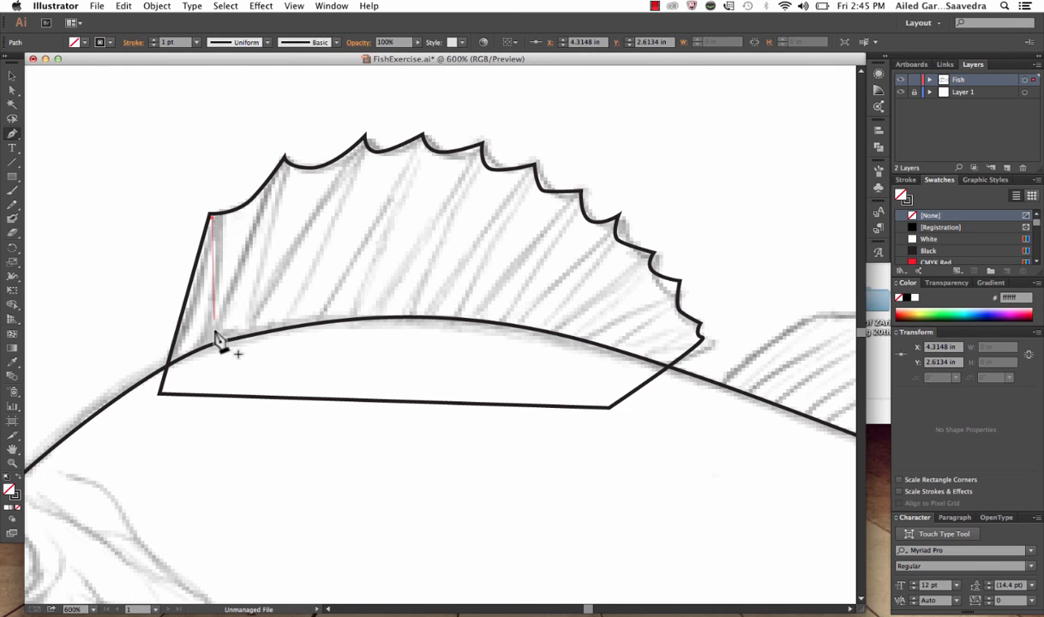
left_click(220, 396)
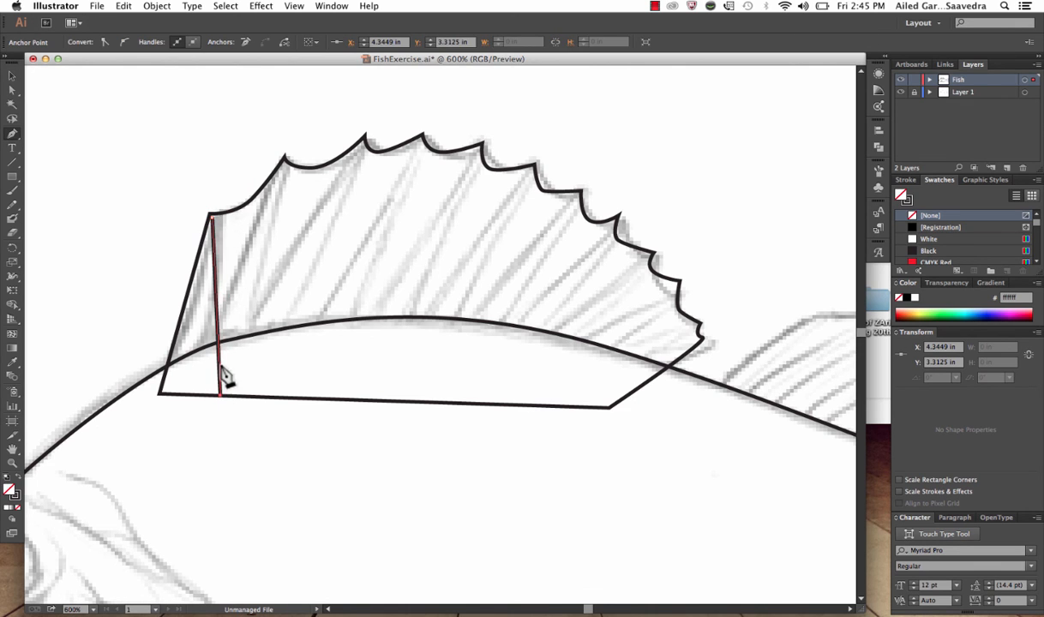
left_click(12, 75)
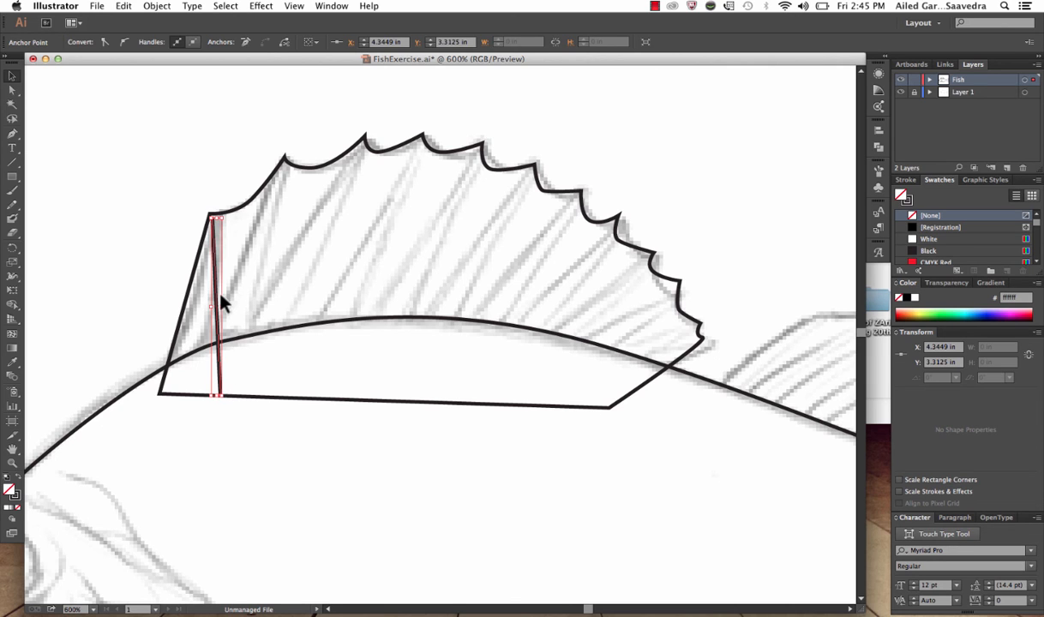
key("Delete")
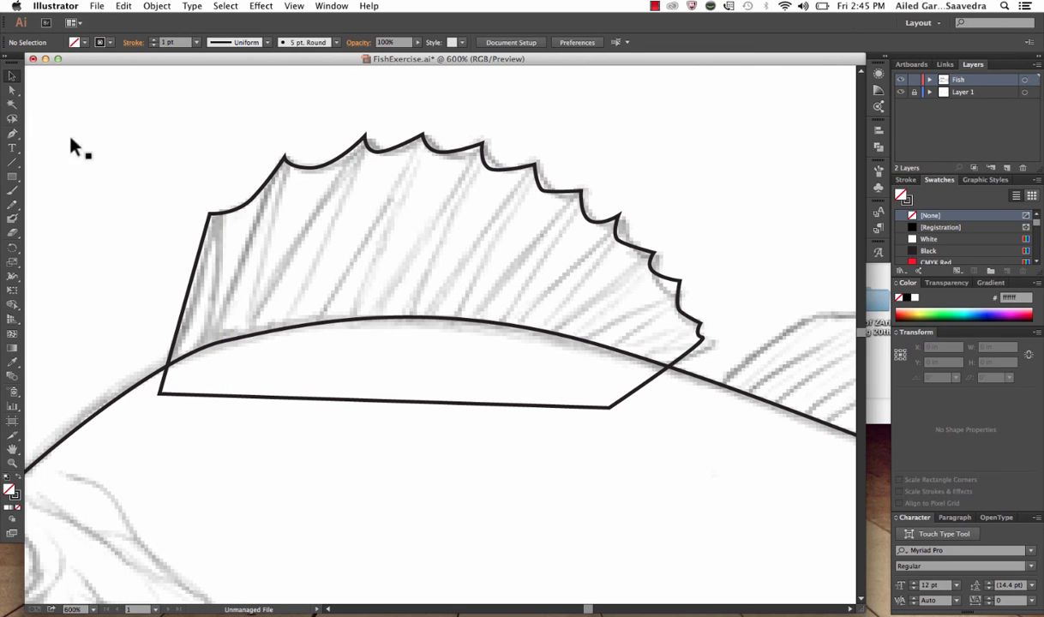
Trace the dorsal fin's first dark spine as a closed shape with a curved rear edge, using the Pen tool.
left_click(10, 133)
left_click_drag(201, 343, 221, 249)
left_click(213, 218)
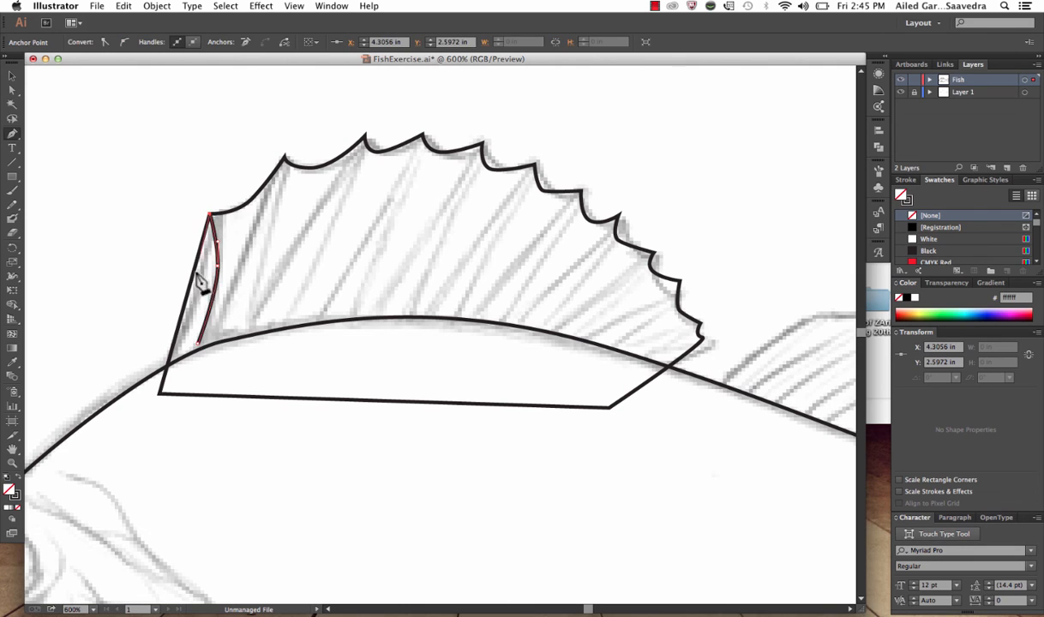
left_click(166, 366)
left_click(199, 347)
Draw a closed wedge for the second spine, from the dorsal fin's second tip to just inside the body.
left_click(284, 159)
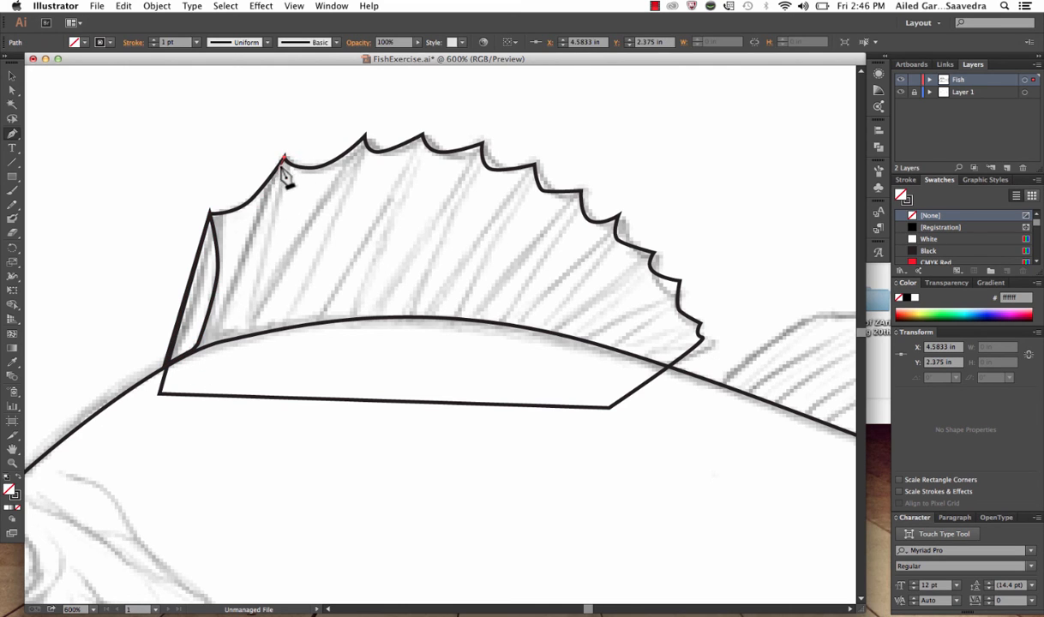
left_click(205, 354)
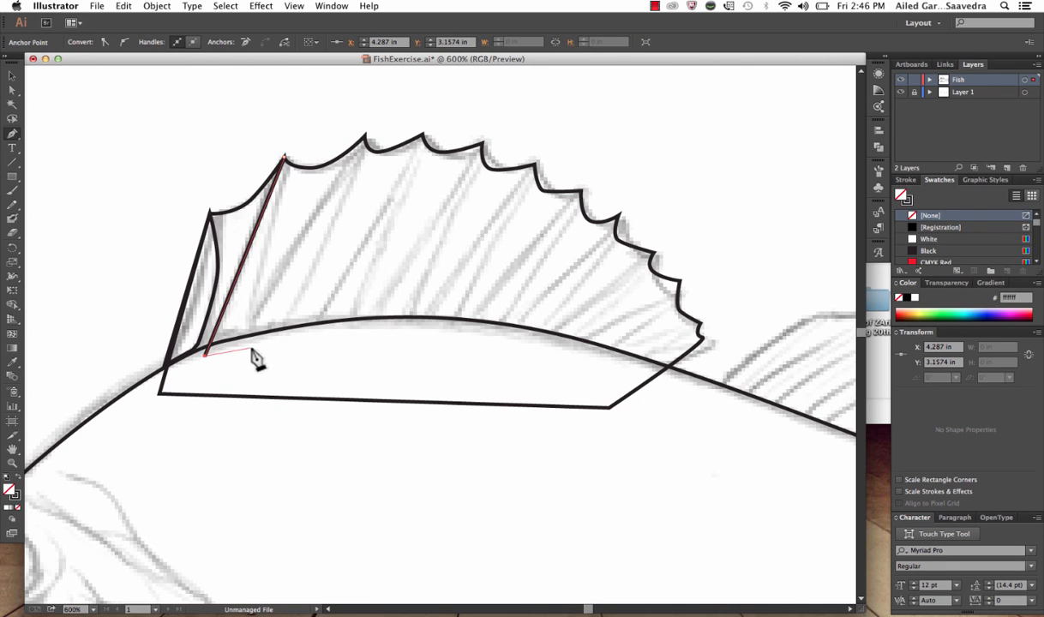
left_click(248, 345)
left_click(286, 159)
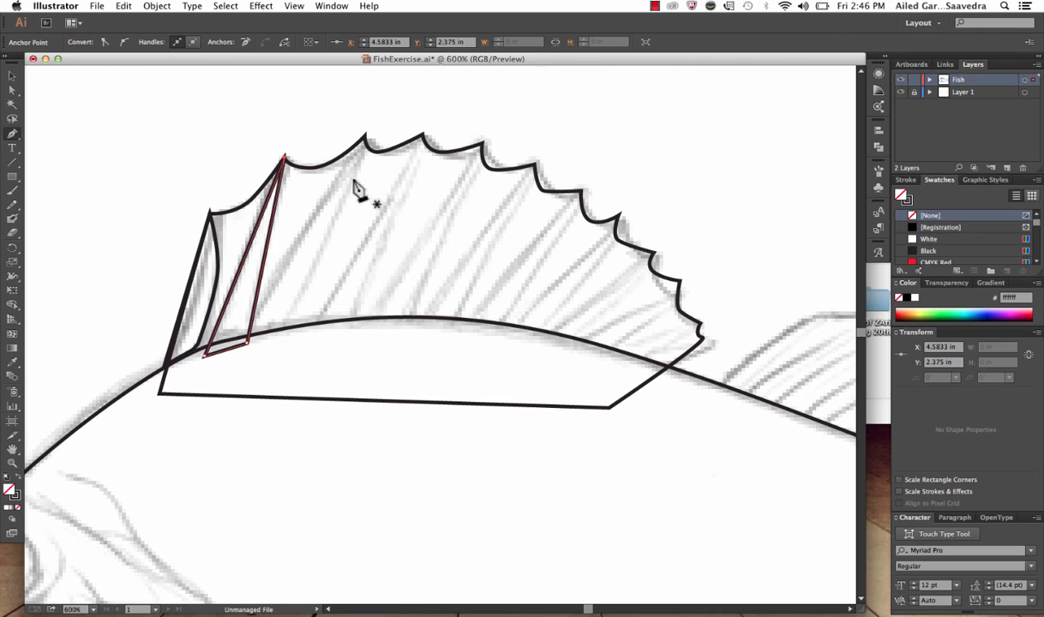
Draw a closed wedge for the third spine, from the dorsal fin's third tip to just inside the body.
left_click(364, 131)
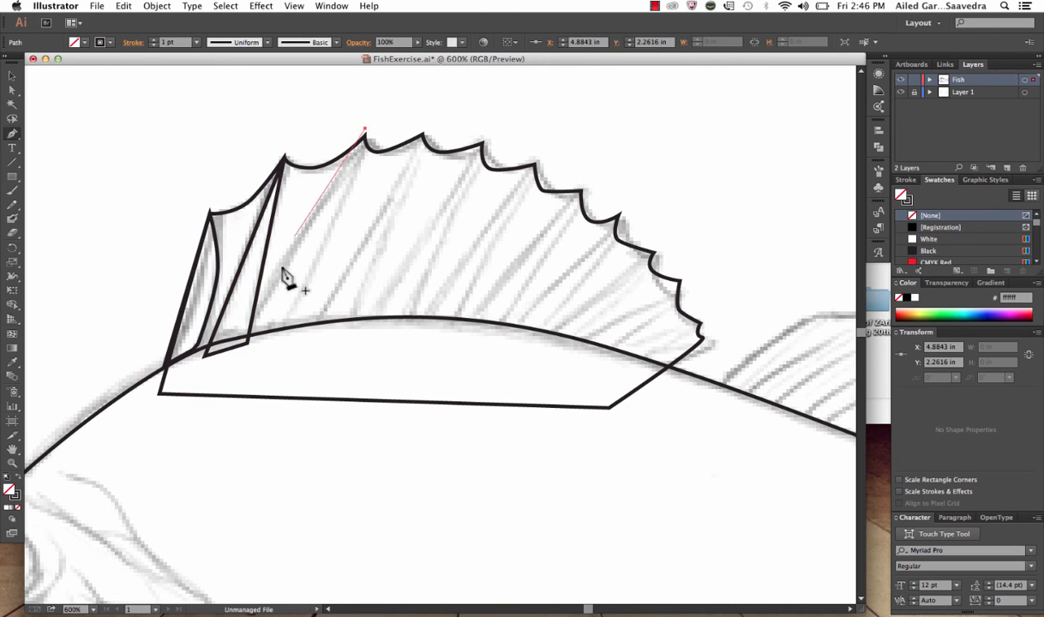
left_click(247, 340)
left_click(244, 351)
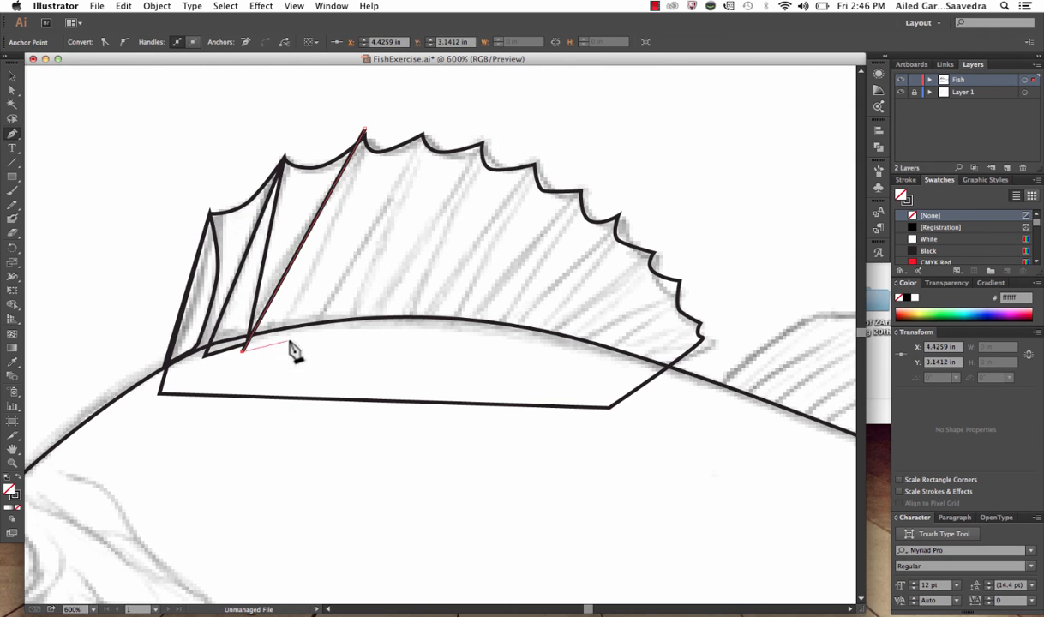
left_click(288, 340)
left_click(364, 131)
left_click(365, 133)
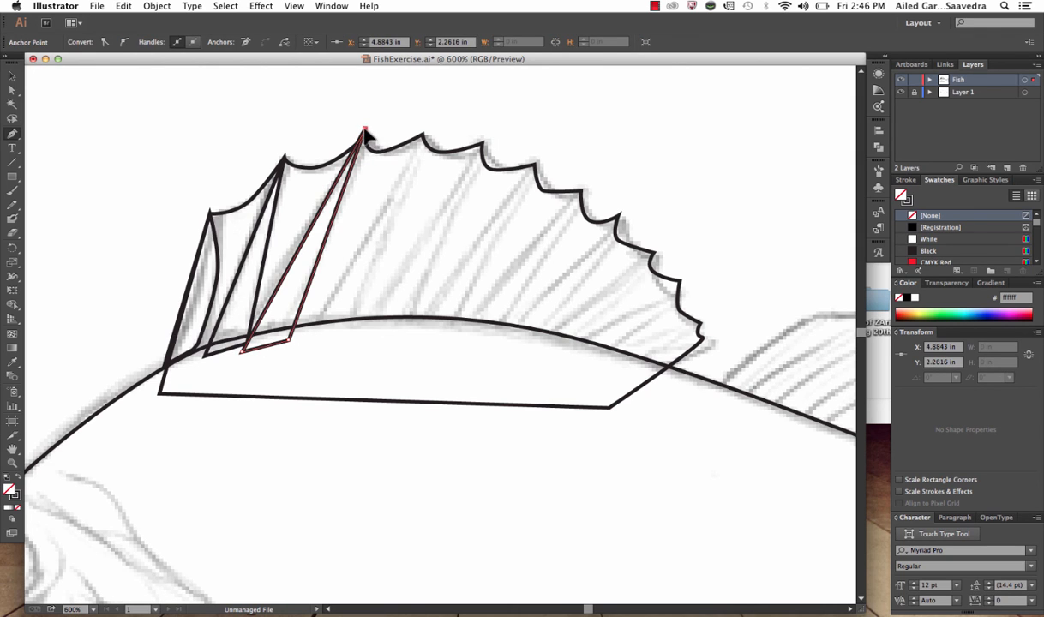
Draw a closed wedge for the fourth spine, from the dorsal fin's fourth tip to just inside the body.
left_click(421, 136)
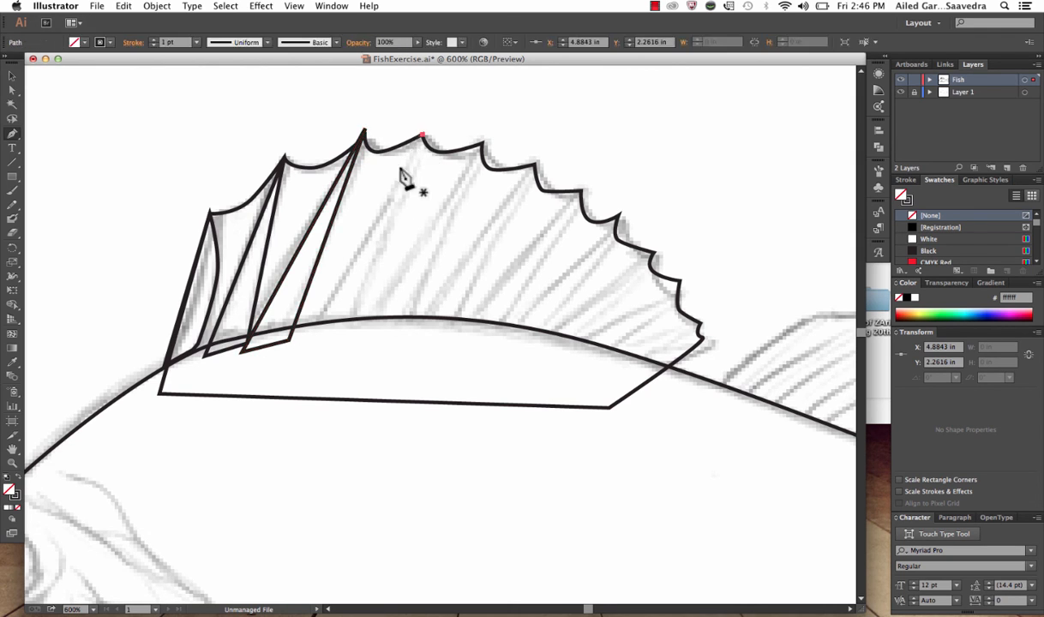
left_click(305, 341)
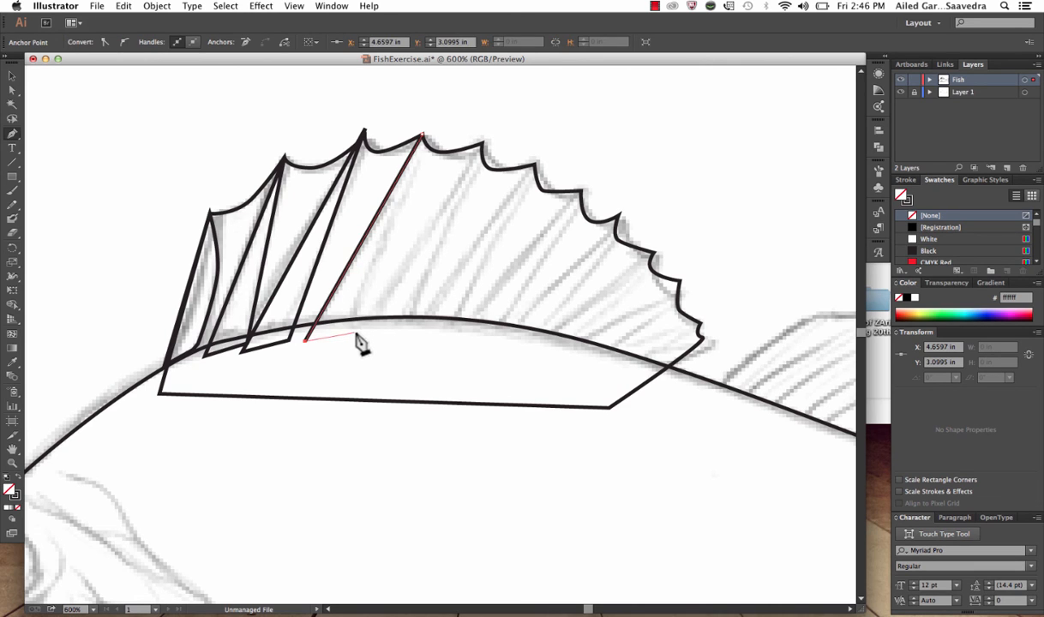
left_click(356, 334)
left_click(421, 135)
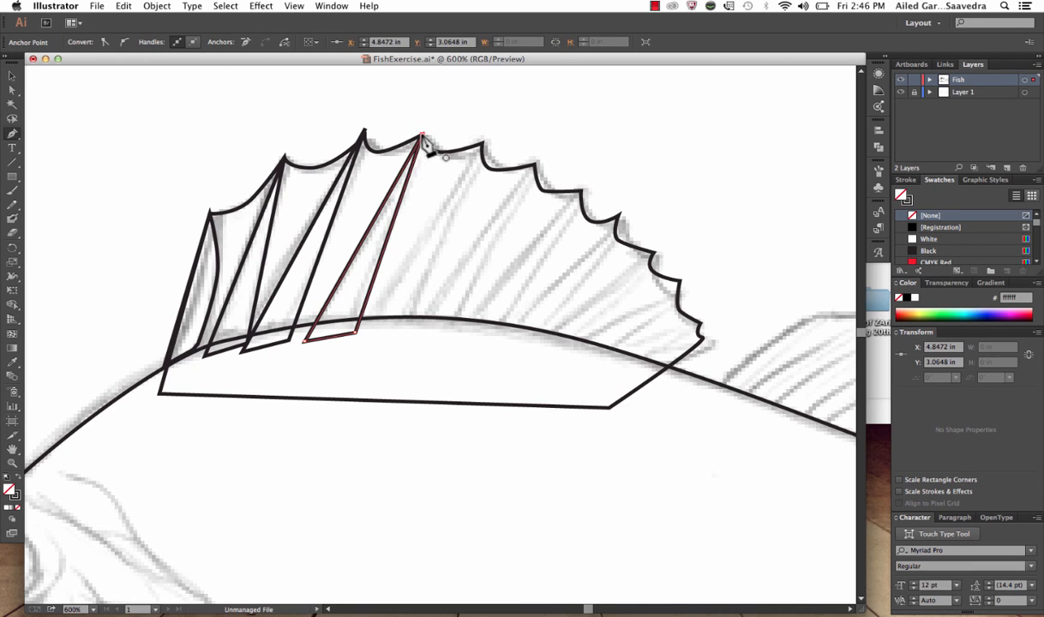
Draw a closed wedge for the fifth spine, align its top anchor with the dorsal fin's fifth tip, and deselect it.
left_click(477, 140)
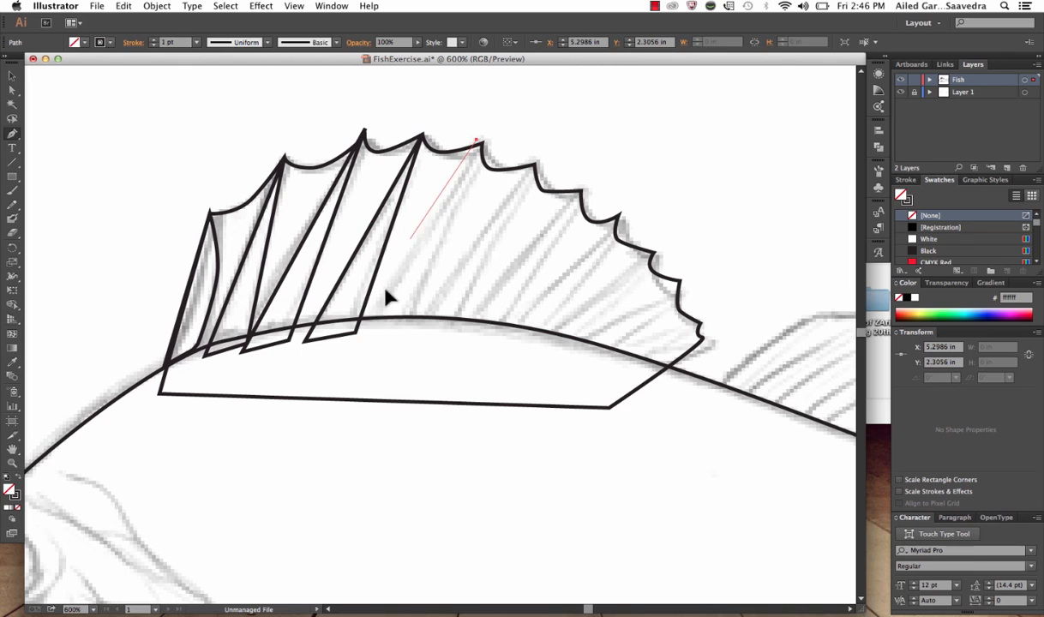
left_click(367, 332)
left_click(413, 334)
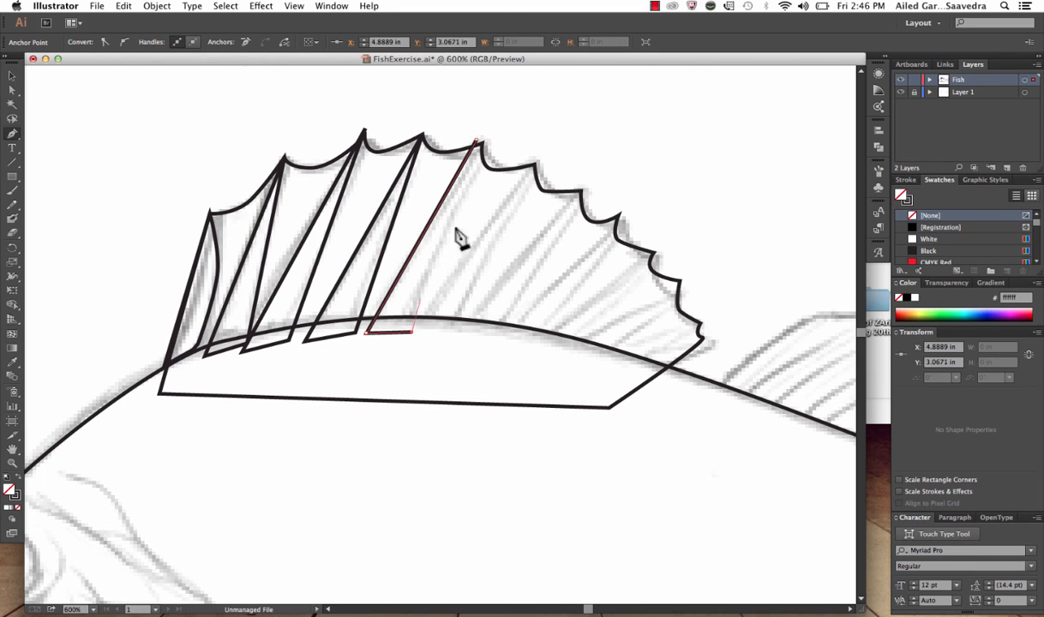
left_click(477, 141)
left_click(477, 143)
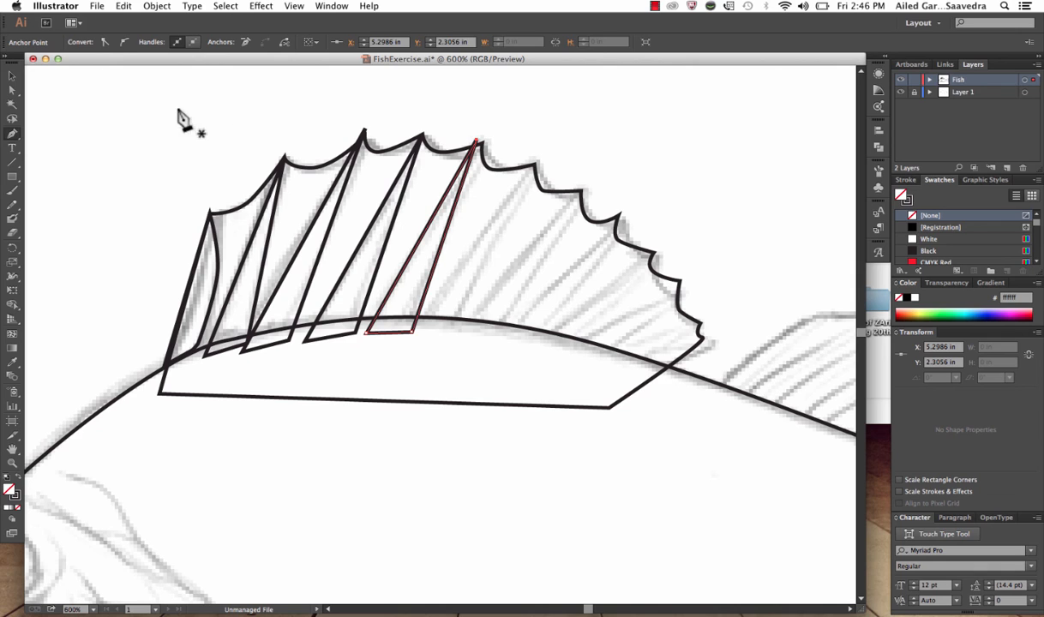
left_click(11, 90)
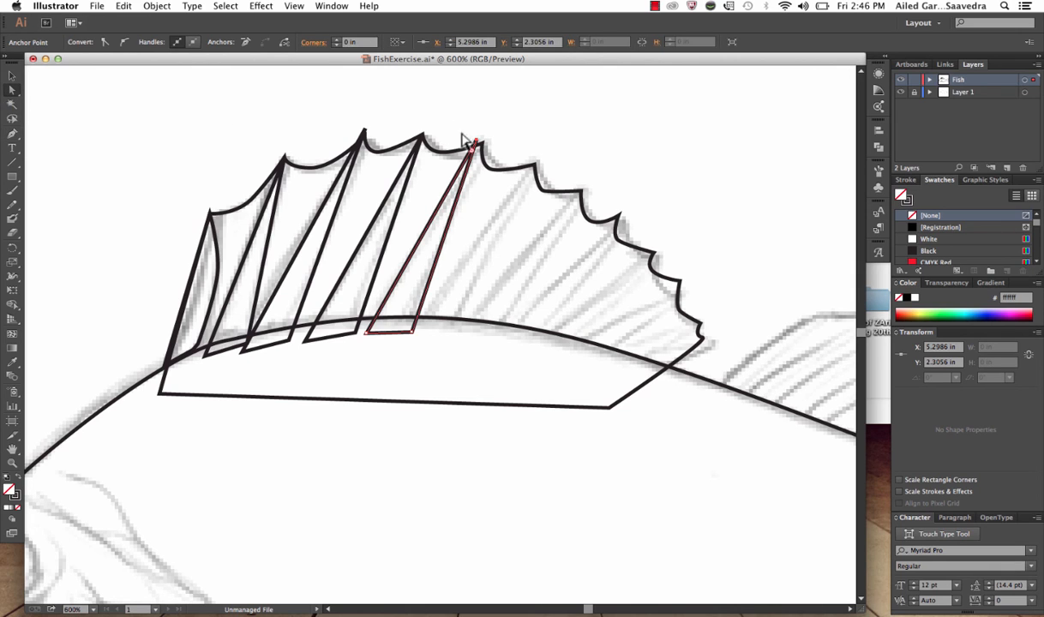
left_click_drag(478, 143, 483, 149)
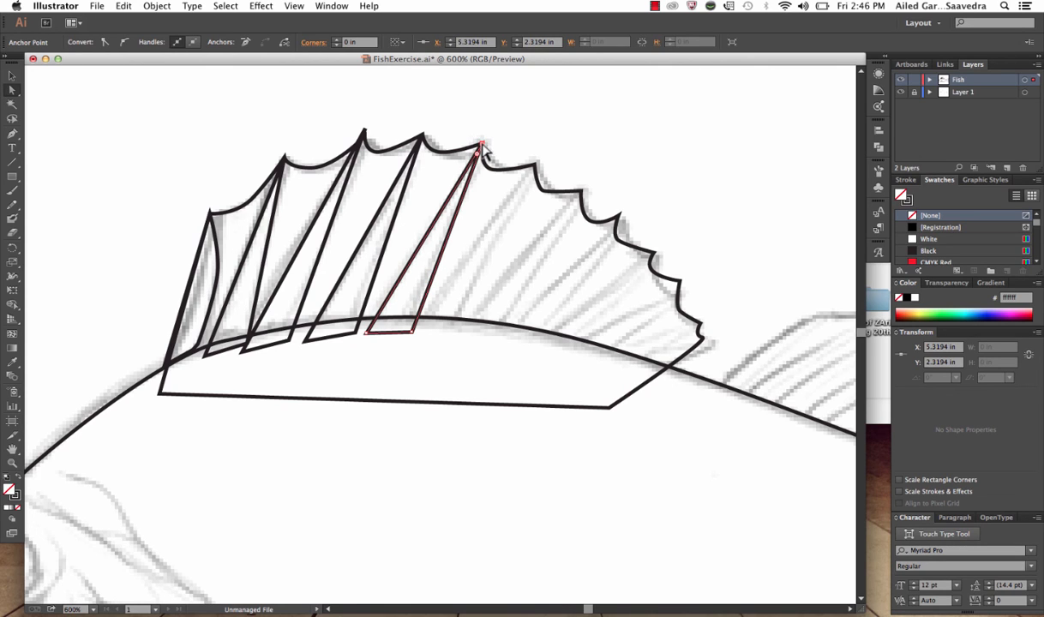
left_click(530, 126)
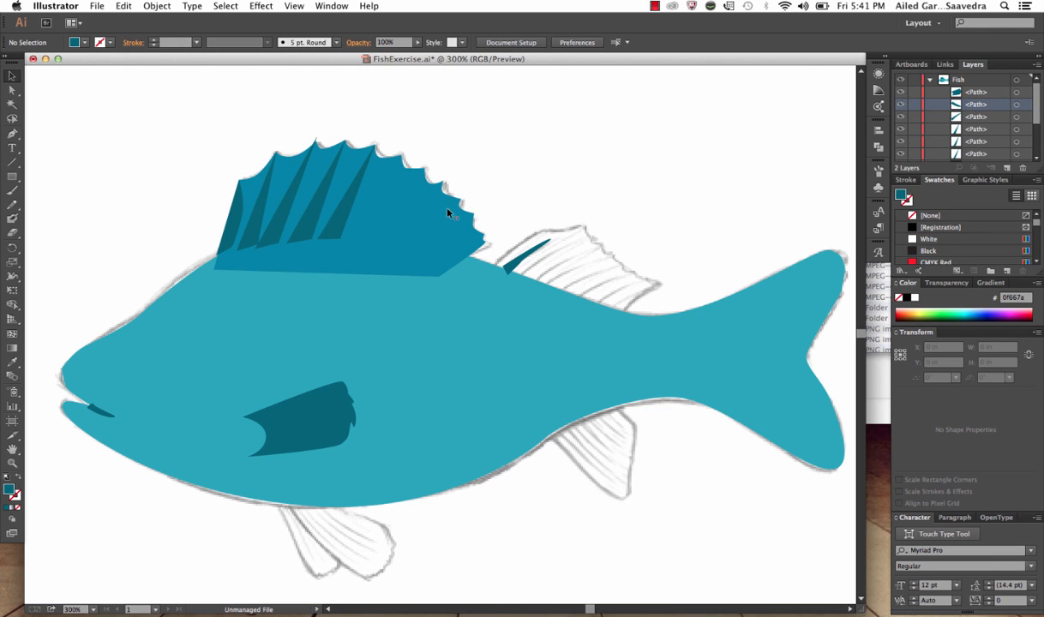
Restack the fish body above the dorsal fin and its spines but below the pectoral fin and mouth, and deselect it.
left_click(534, 323)
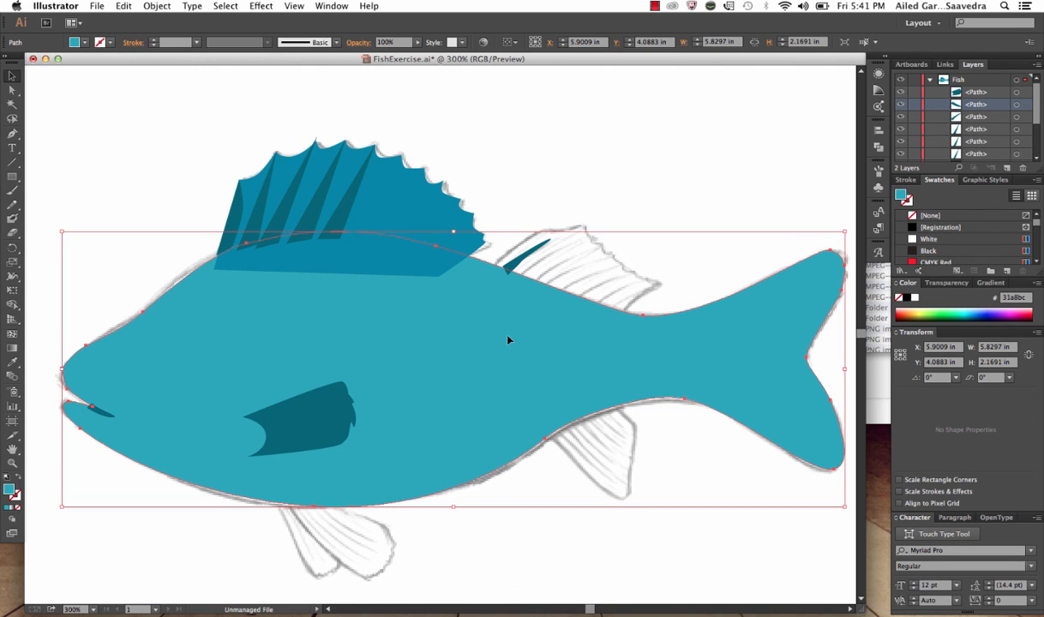
scroll(965, 140, "down", 3)
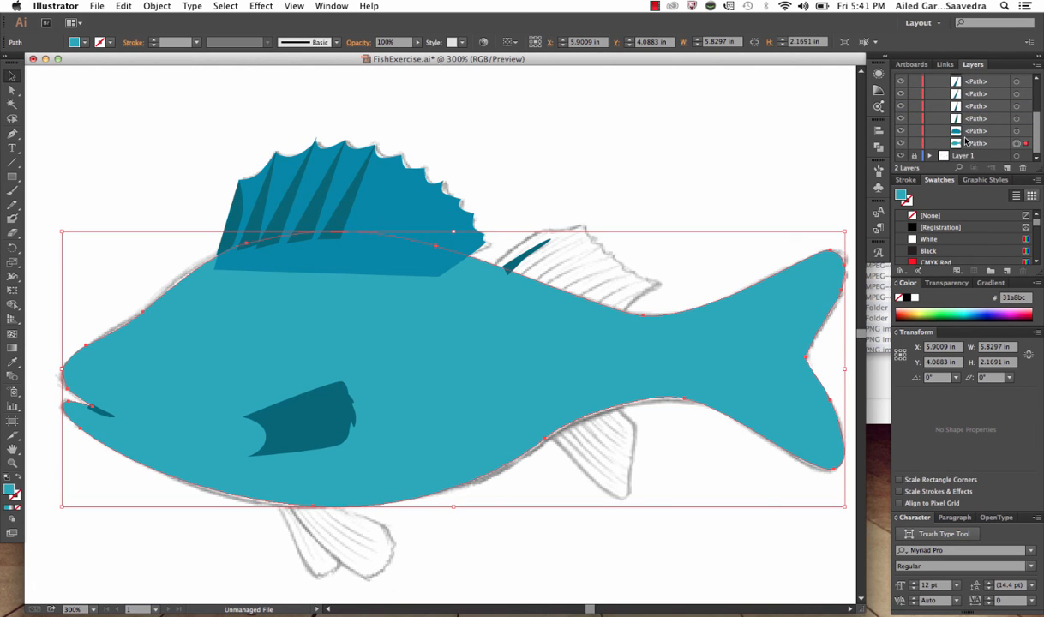
left_click(971, 143)
left_click_drag(978, 144, 979, 92)
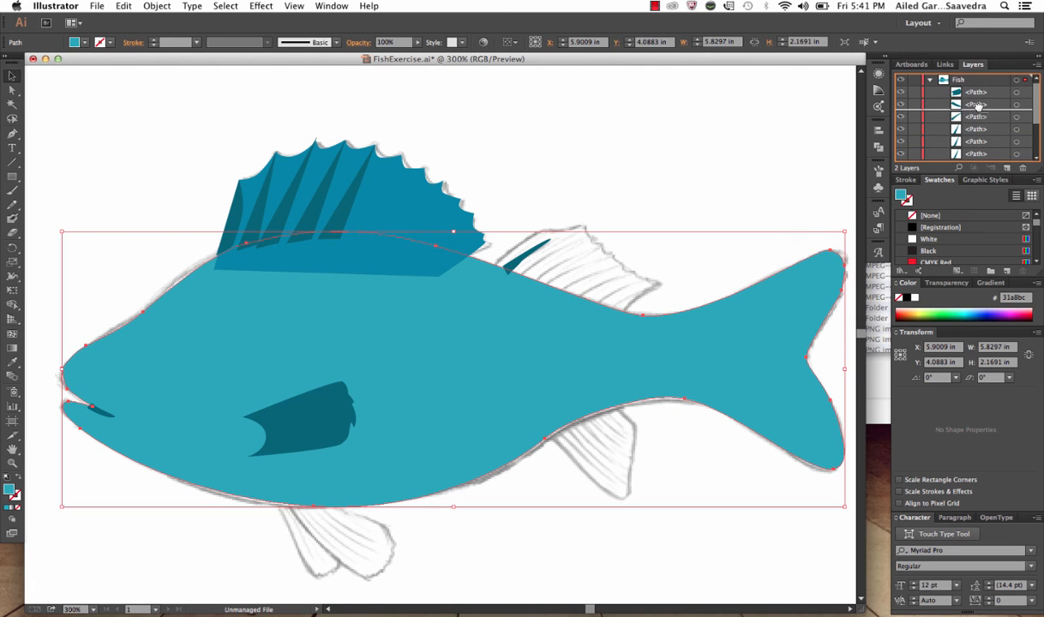
left_click_drag(977, 105, 977, 110)
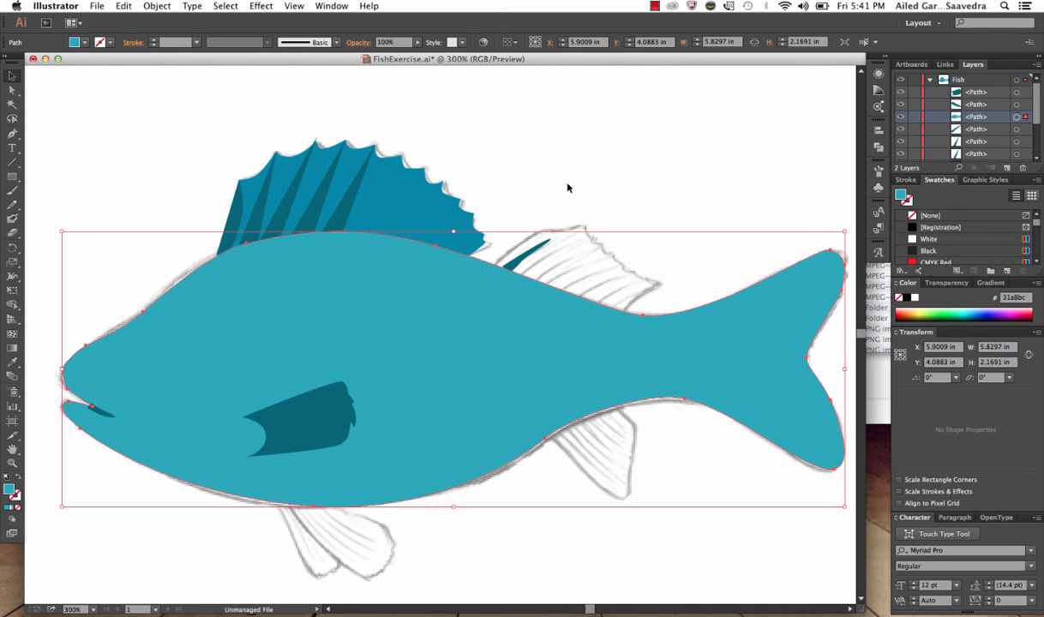
left_click(539, 175)
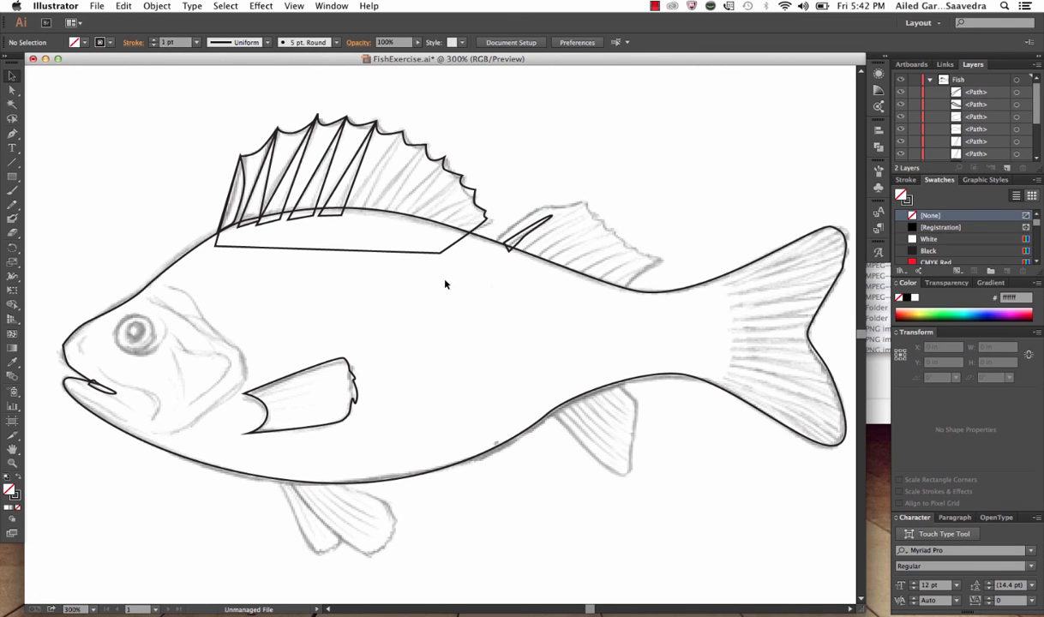
Save the drawing to the Desktop as FishExercise.ai in Illustrator CC format, replacing the existing file.
left_click(94, 6)
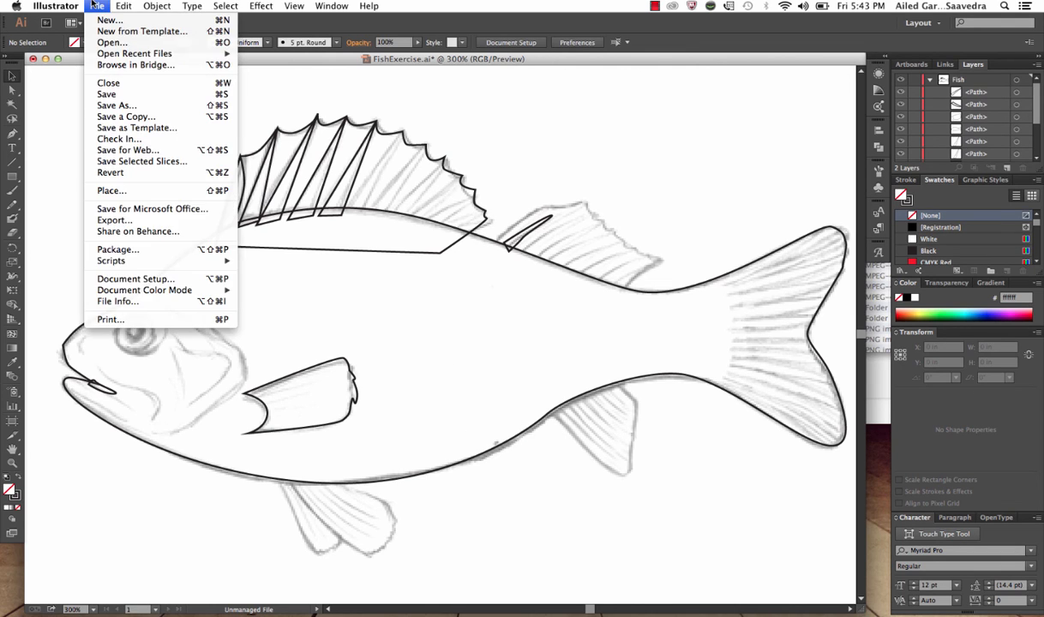
left_click(117, 106)
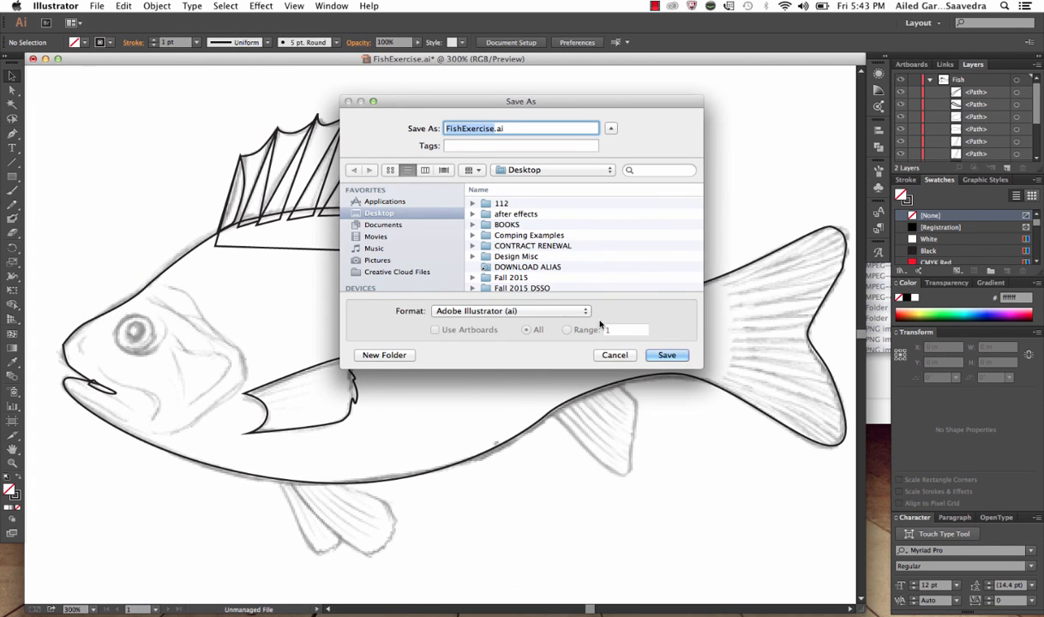
left_click(657, 354)
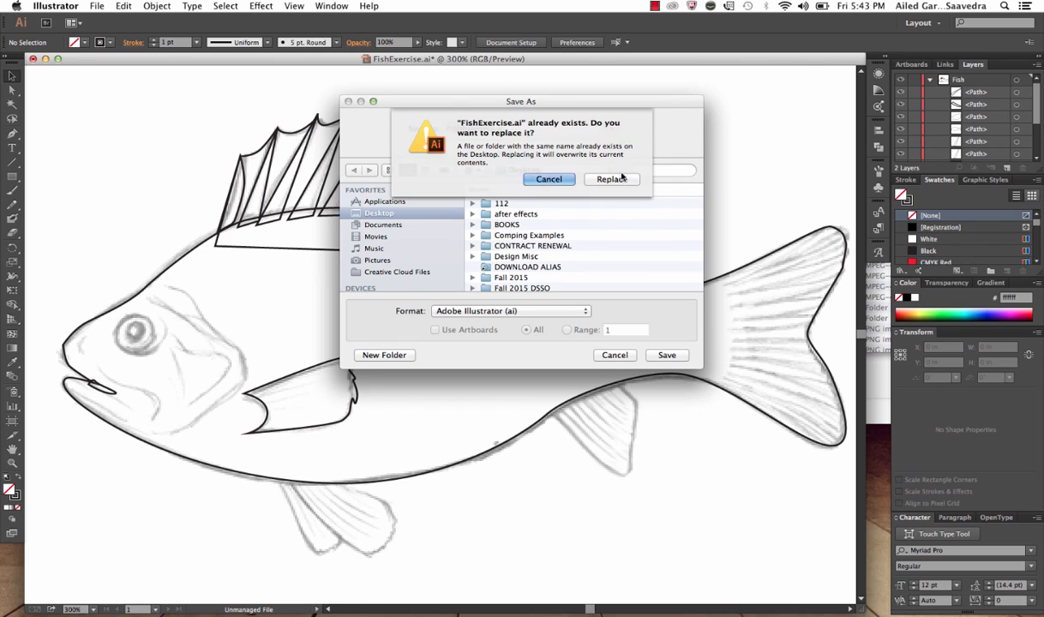
left_click(610, 173)
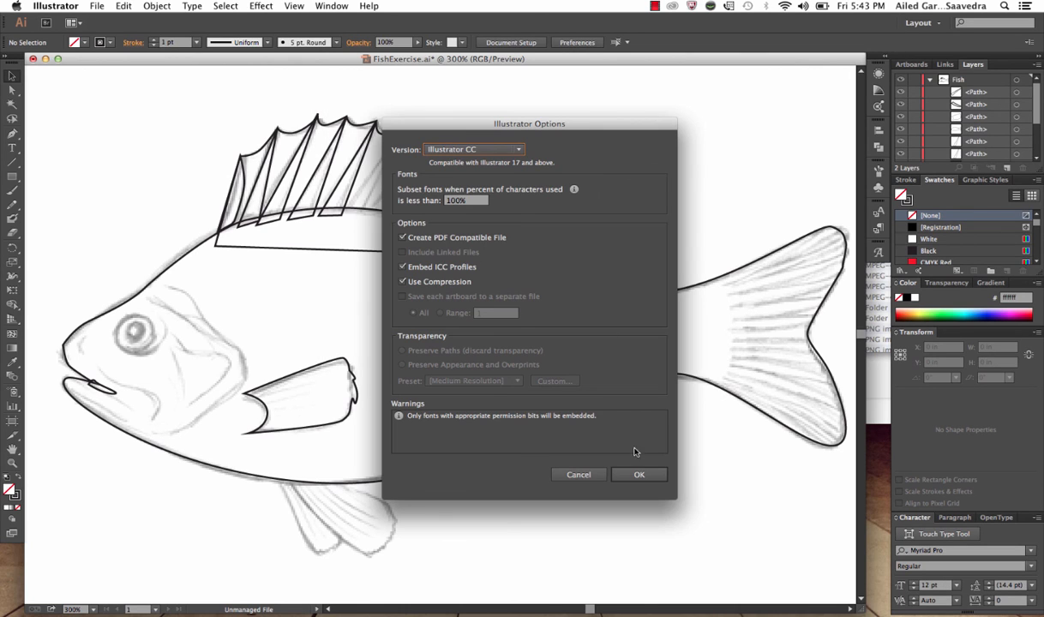
left_click(636, 474)
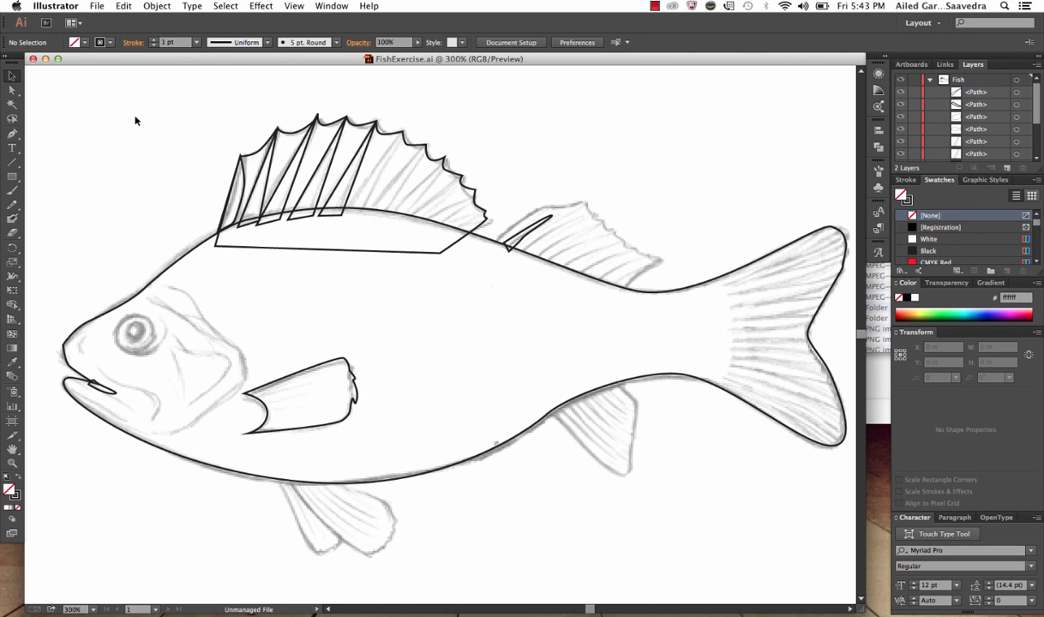
Minimize the document and gather FishExercise.ai and the screenshot file beside the pen tool exercise in the desktop's Pending area.
left_click(45, 60)
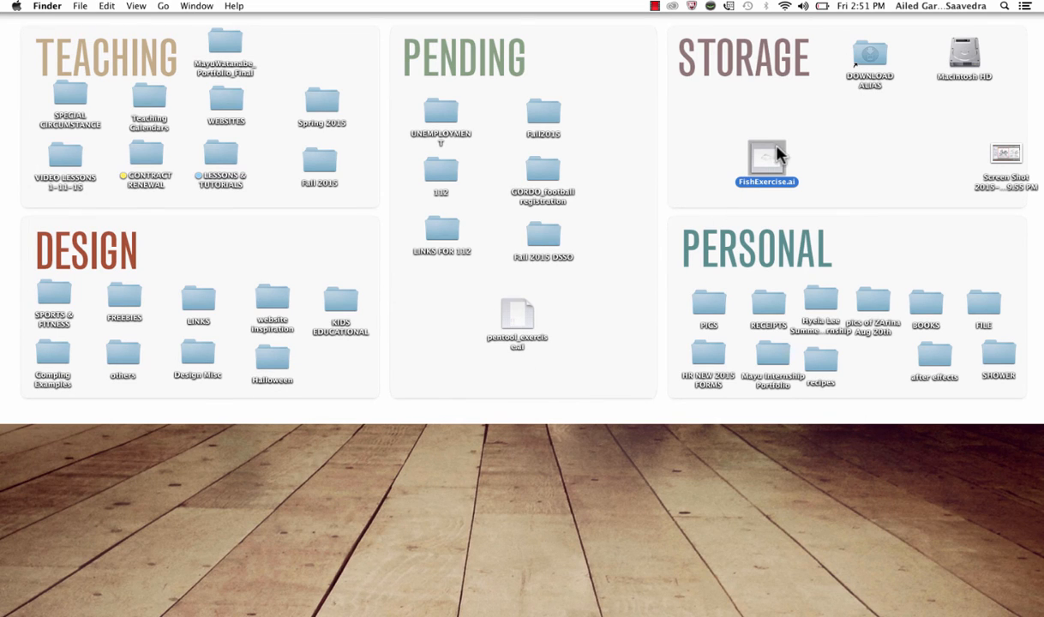
left_click_drag(771, 157, 591, 319)
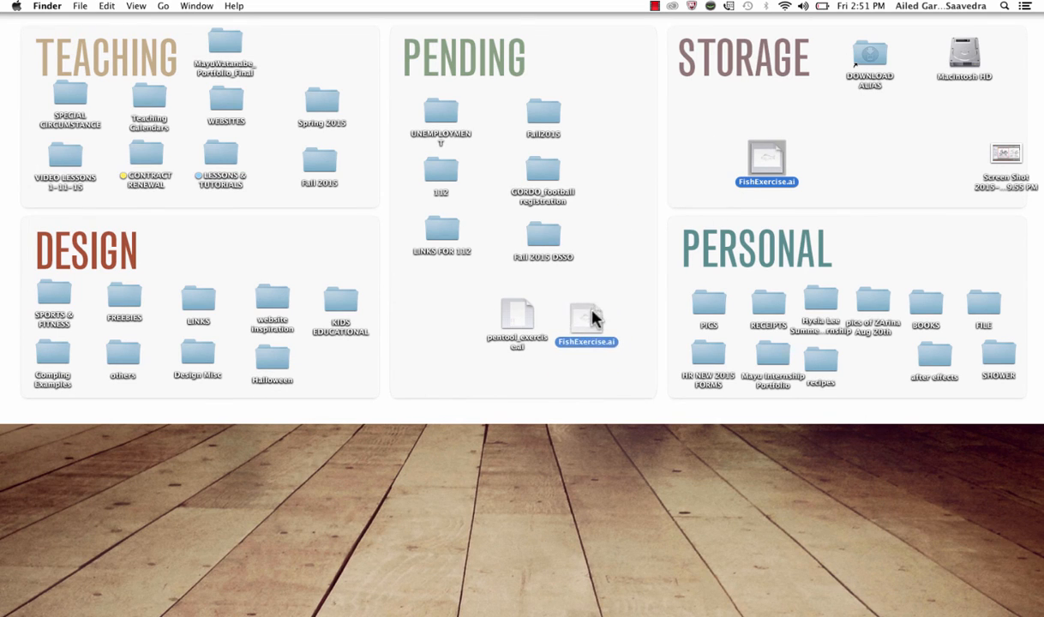
left_click(523, 317)
left_click_drag(1007, 157, 430, 317)
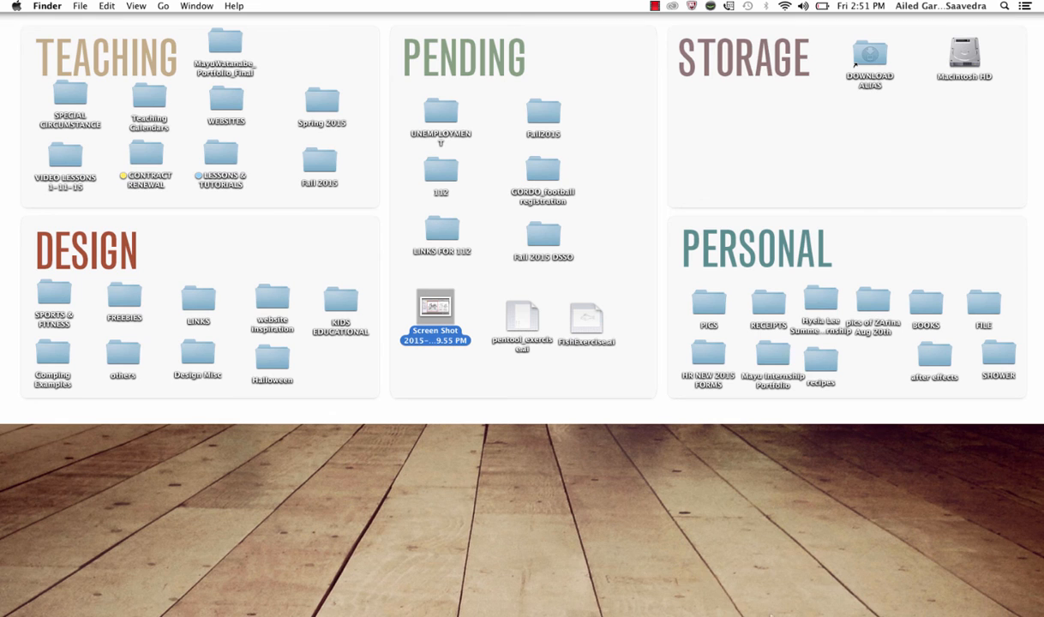
Switch to Safari's minimized Art 112 Introduction to Digital Arts page.
mouse_move(690, 613)
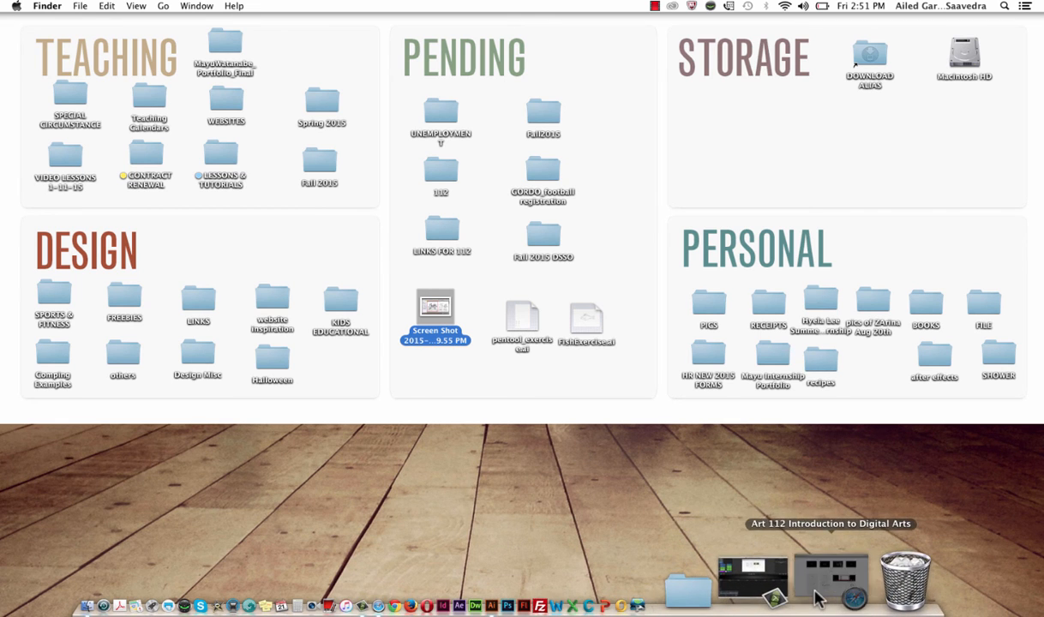
left_click(817, 592)
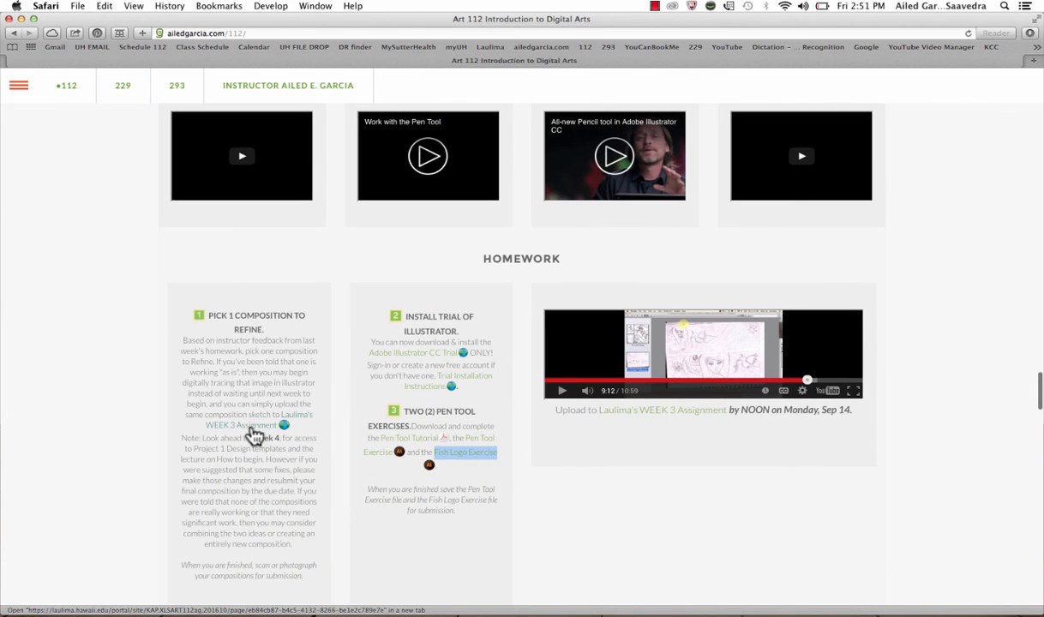